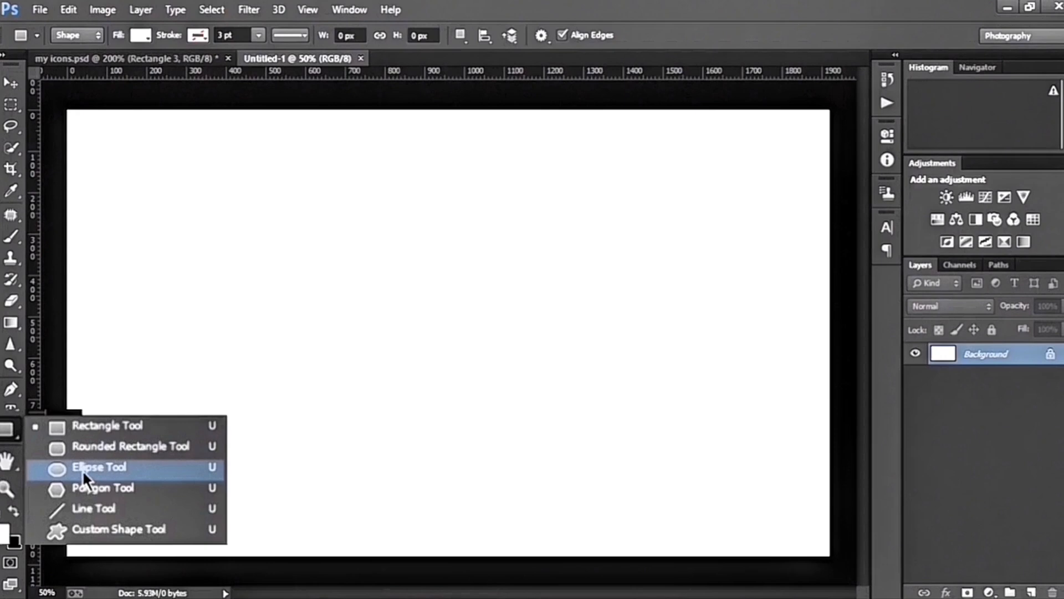
# Create a 400 by 400 px circle in the left half of the canvas and fill it with red
pyautogui.click(82, 470)
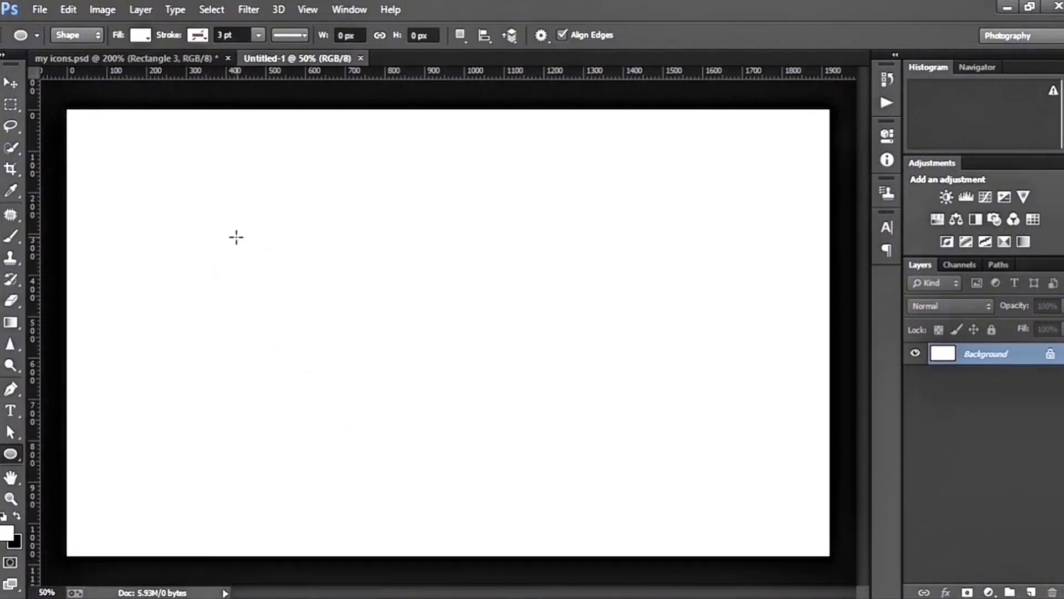
pyautogui.click(275, 283)
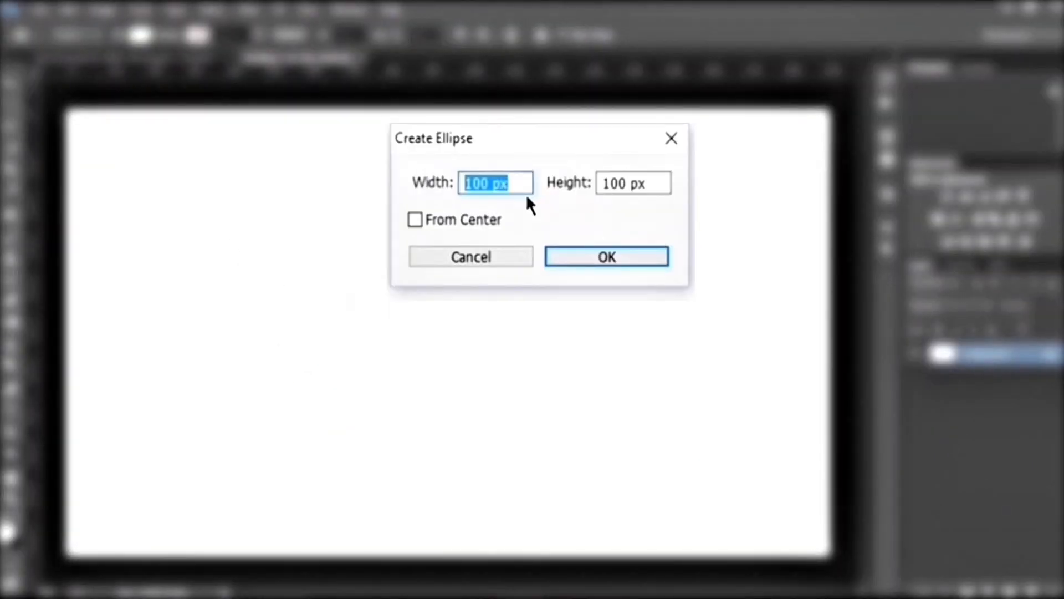
pyautogui.write('400')
pyautogui.press('Tab')
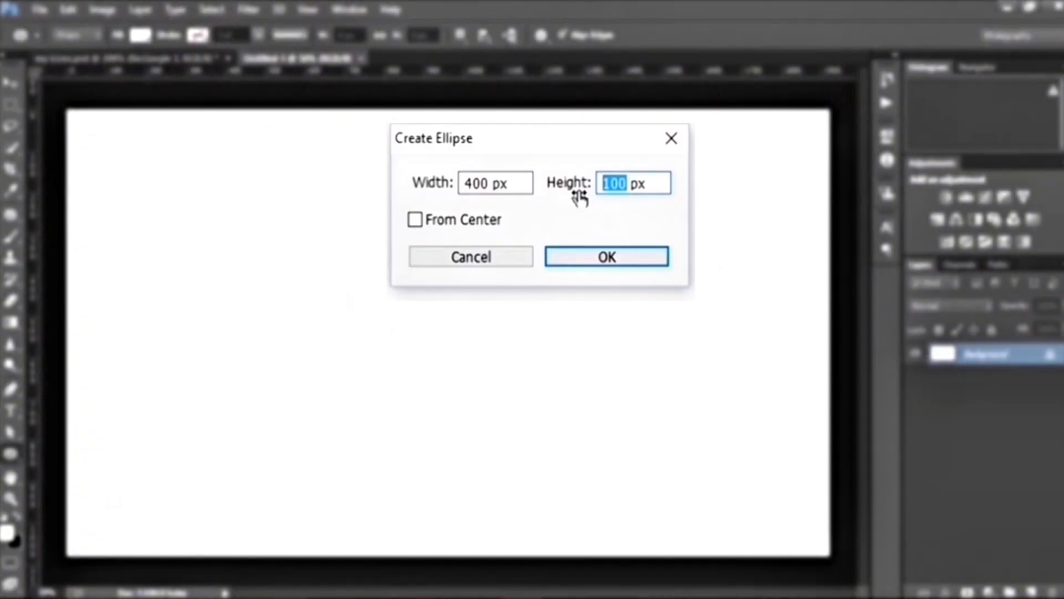
pyautogui.write('400')
pyautogui.press('Return')
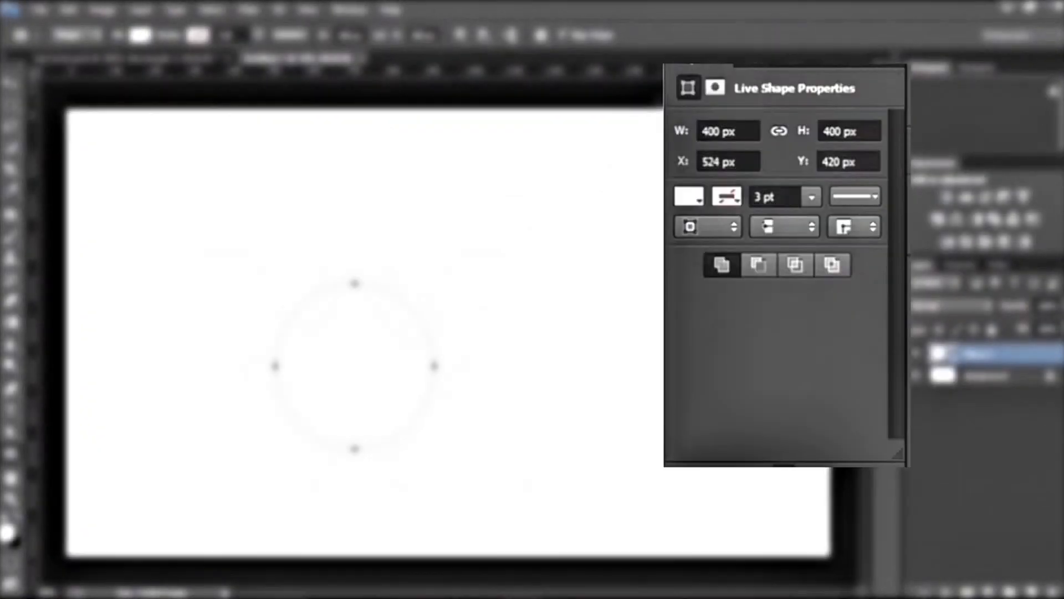
pyautogui.click(843, 124)
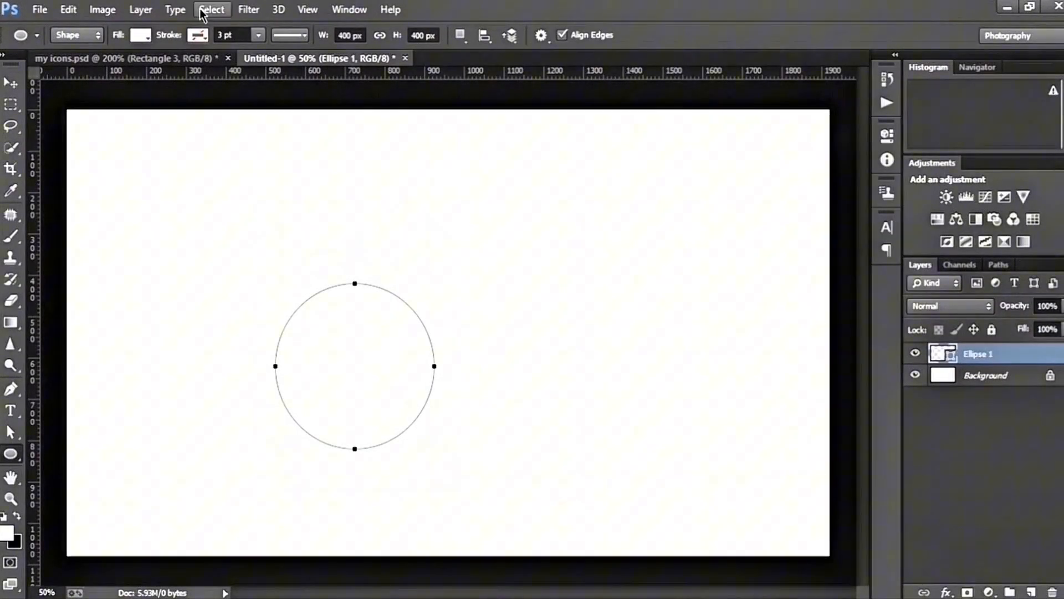
pyautogui.click(141, 35)
pyautogui.click(56, 97)
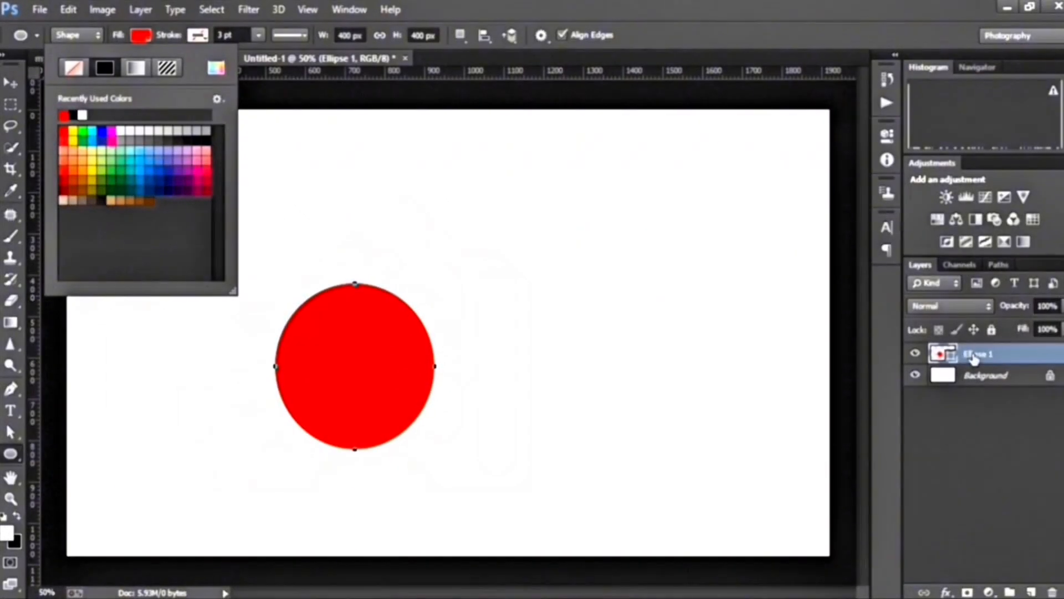
# Duplicate the red circle's layer and rename the copy INNER
pyautogui.click(974, 358)
pyautogui.hotkey('ctrl', 'j')
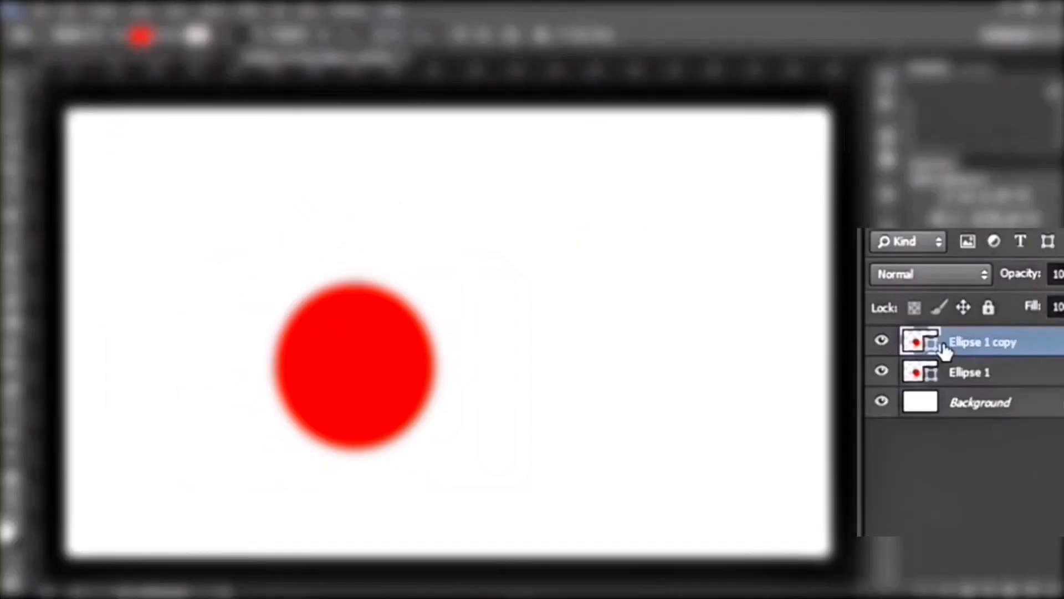
pyautogui.doubleClick(998, 346)
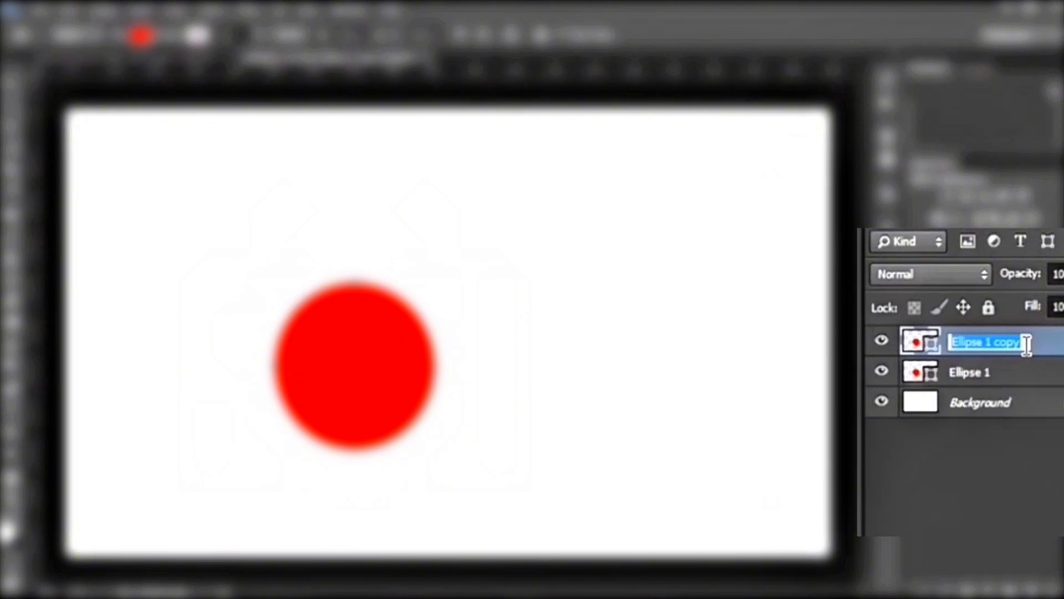
pyautogui.write('INNER')
pyautogui.press('Return')
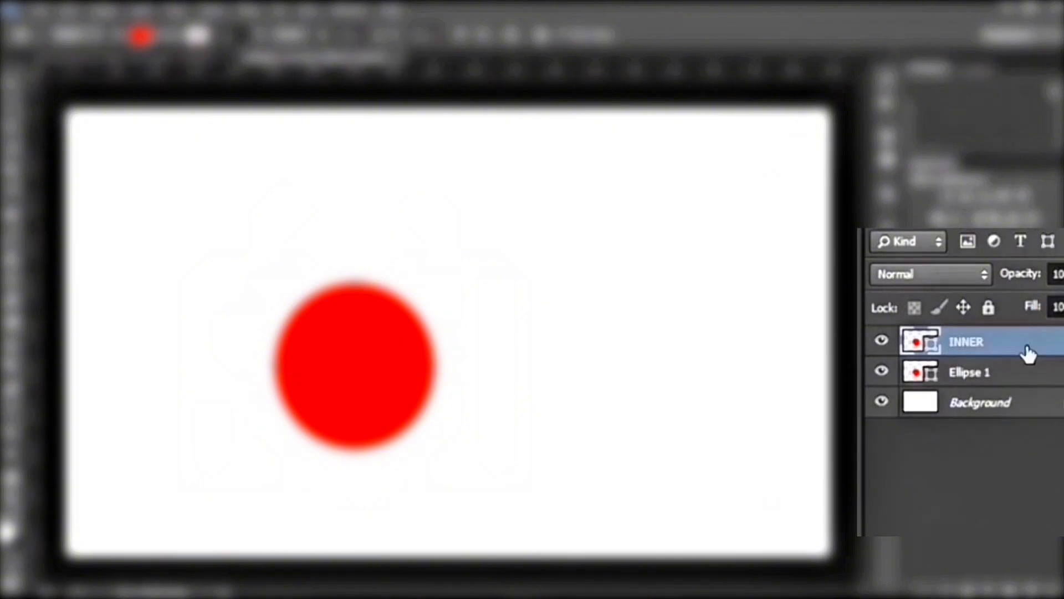
# Scale the INNER circle down about its centre to about 374 px and recolour it off-white, #fdfdfd
pyautogui.hotkey('ctrl', 't')
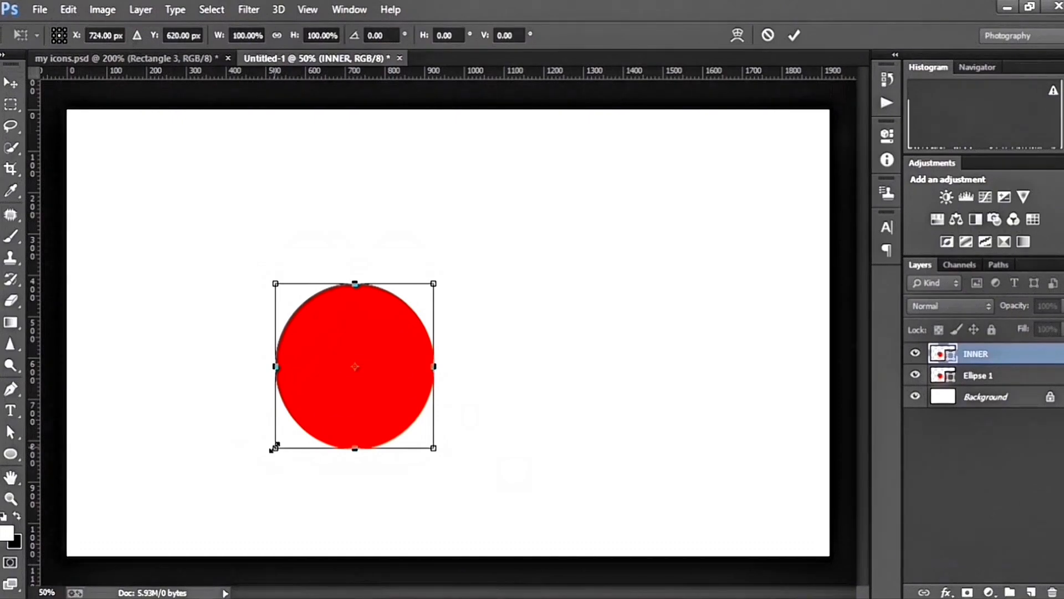
pyautogui.moveTo(274, 447); pyautogui.dragTo(281, 442)
pyautogui.click(794, 35)
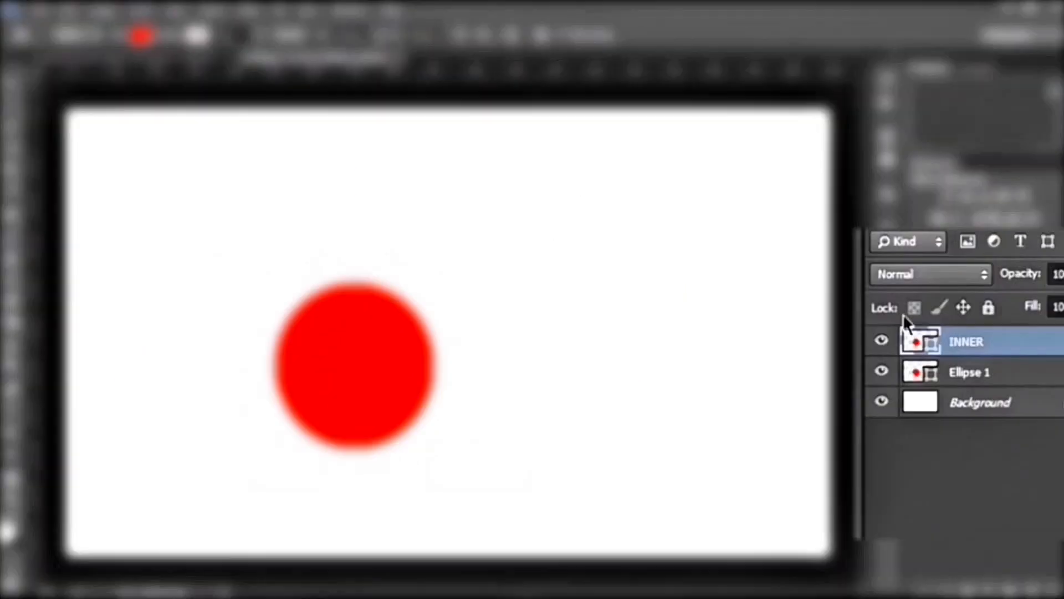
pyautogui.doubleClick(935, 352)
pyautogui.click(736, 362)
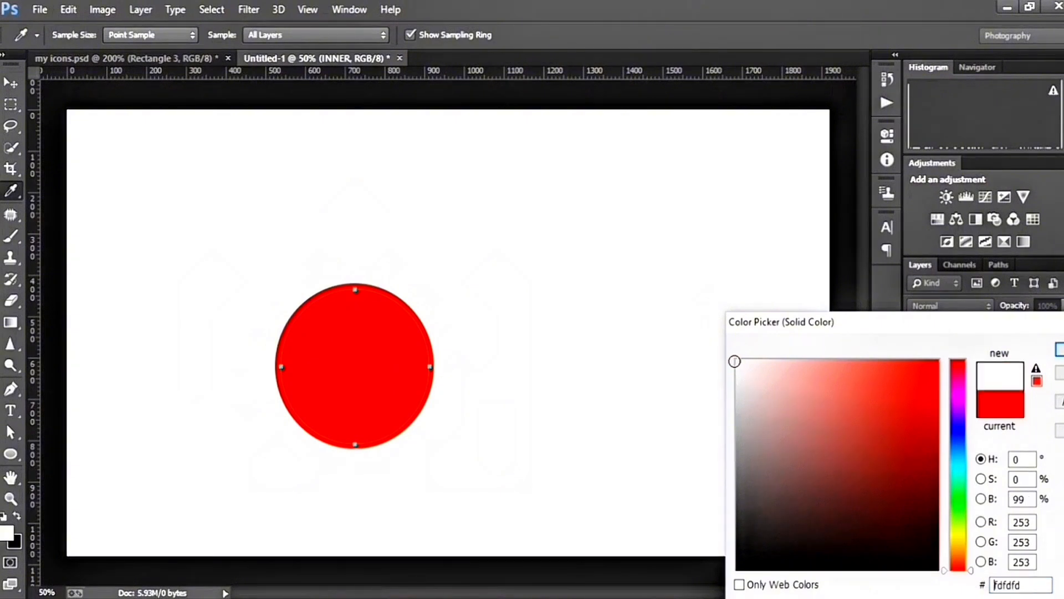
pyautogui.click(1060, 350)
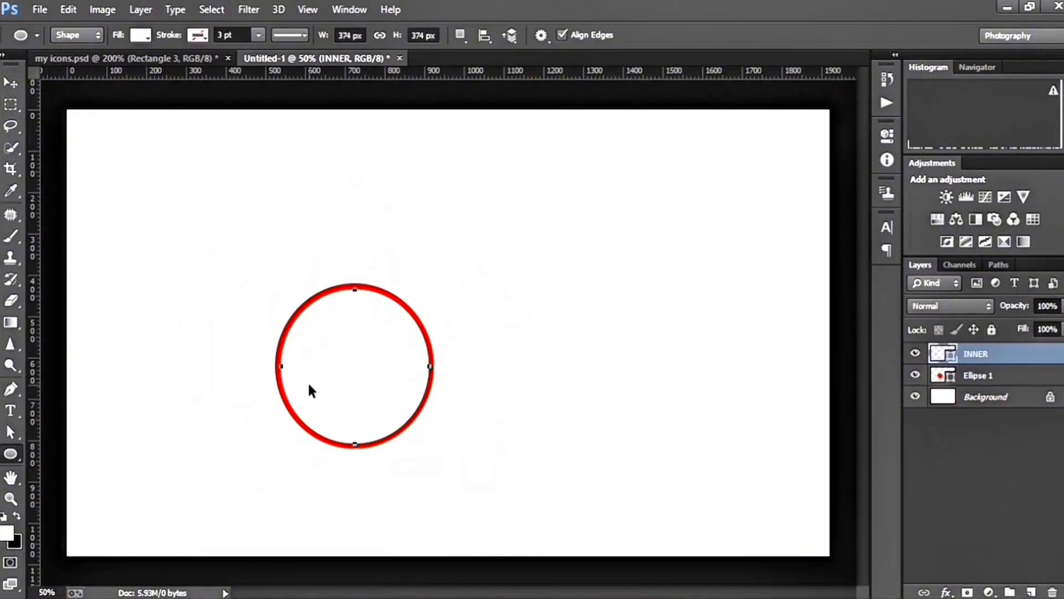
# Enlarge the INNER circle about its centre to about 103% so the red ring becomes thinner
pyautogui.hotkey('ctrl', 't')
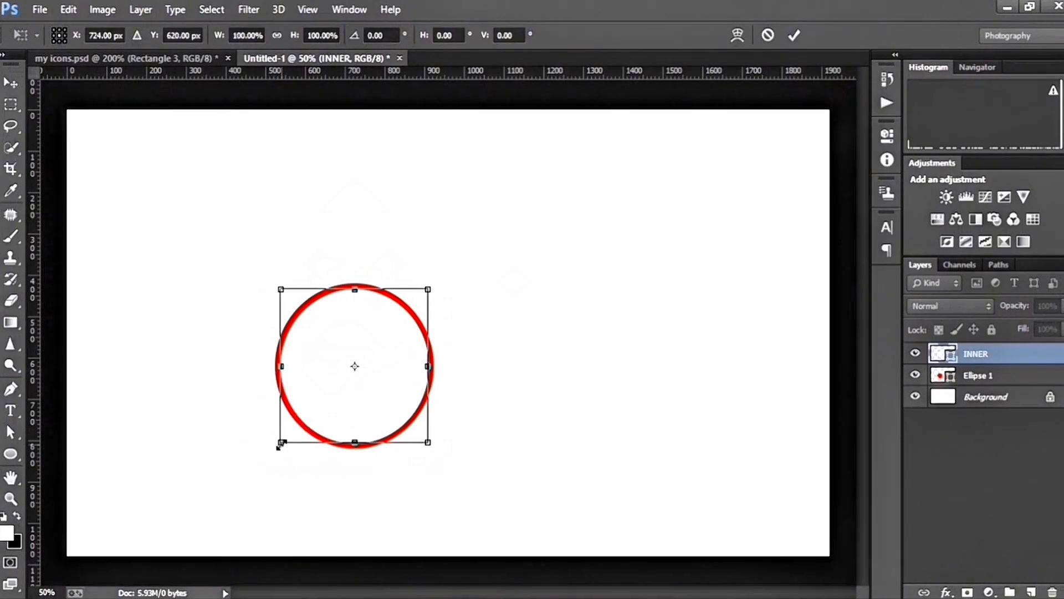
pyautogui.moveTo(279, 445); pyautogui.dragTo(276, 448)
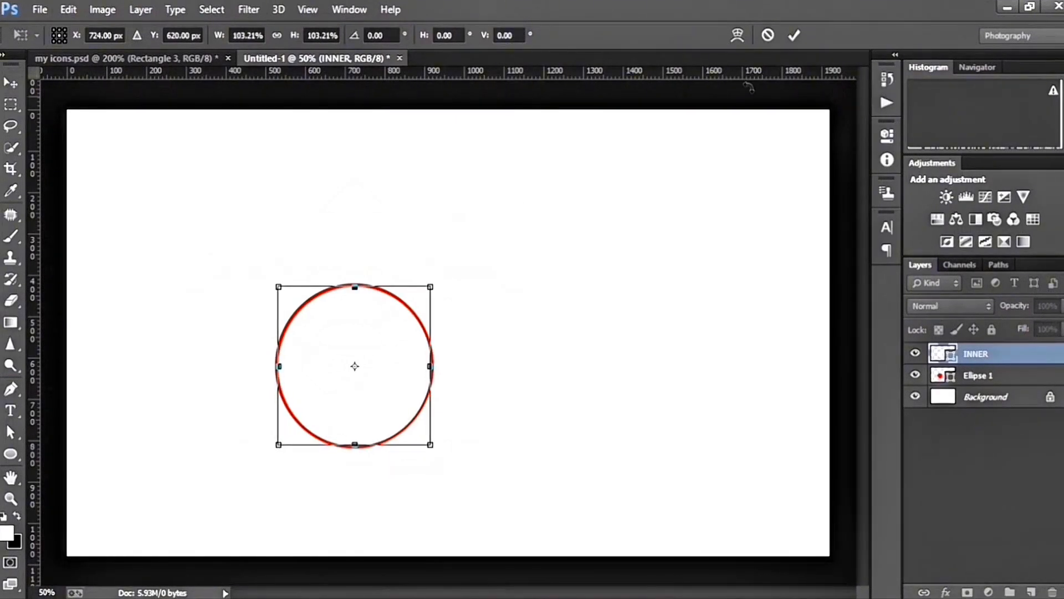
pyautogui.click(795, 35)
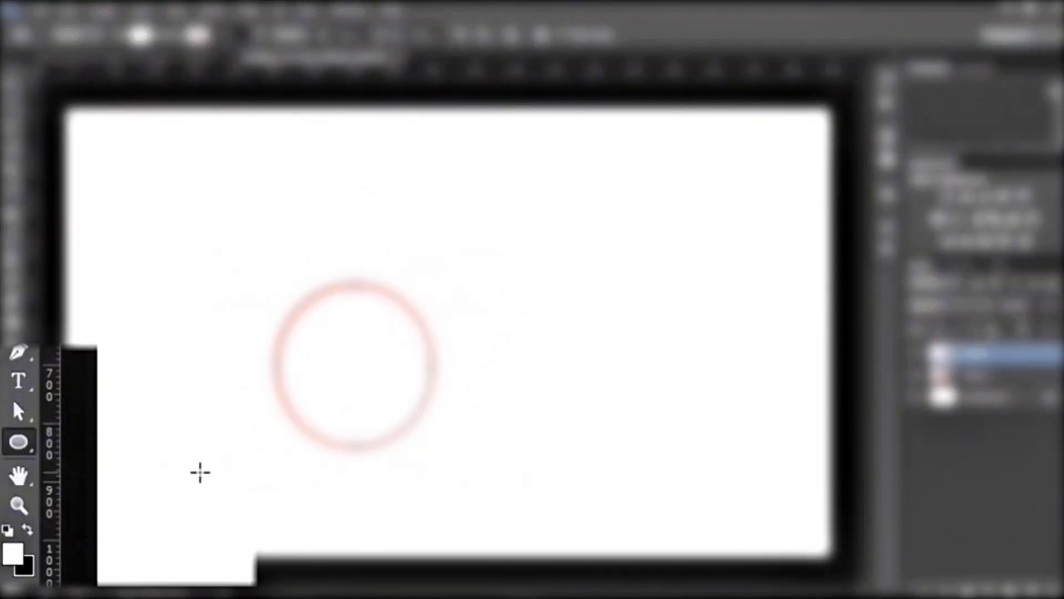
# Draw a red rectangle about 1044 by 336 px overlapping the circle's right side, with all corners rounded to 153 px
pyautogui.rightClick(30, 443)
pyautogui.click(136, 440)
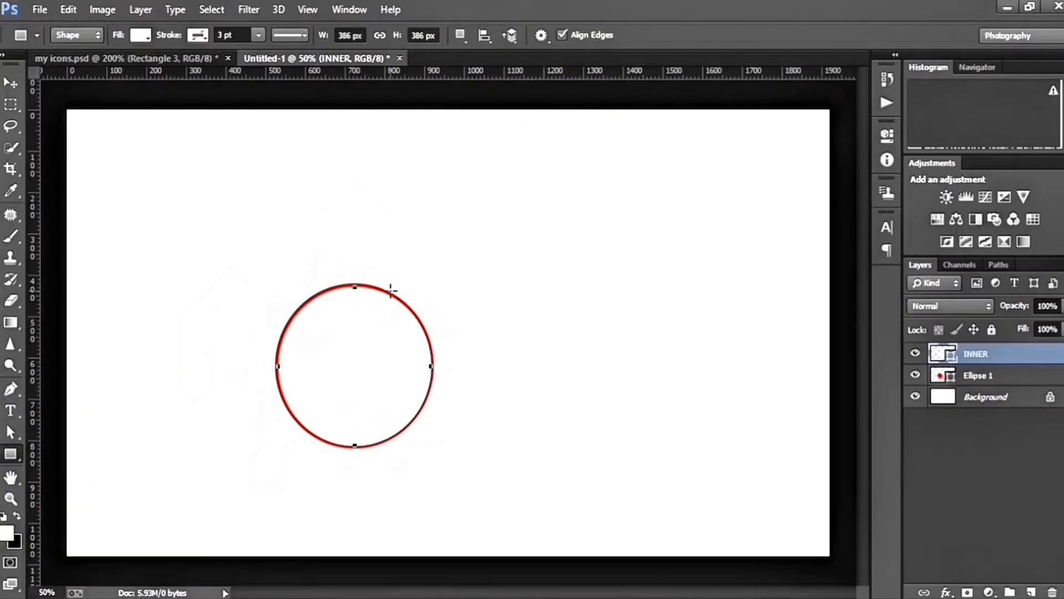
pyautogui.moveTo(390, 294); pyautogui.dragTo(805, 436)
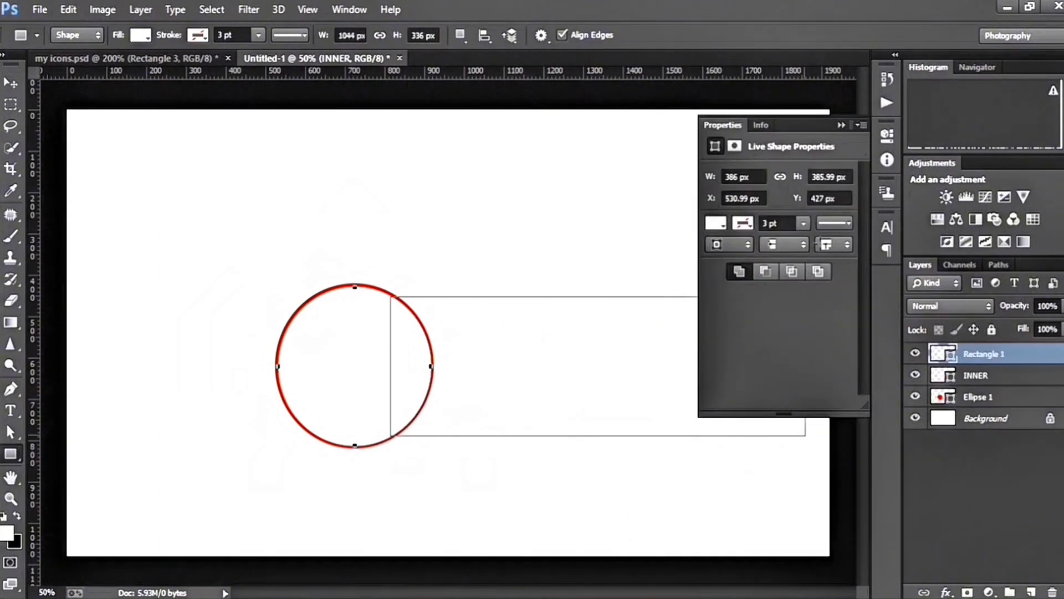
pyautogui.moveTo(724, 293); pyautogui.dragTo(839, 289)
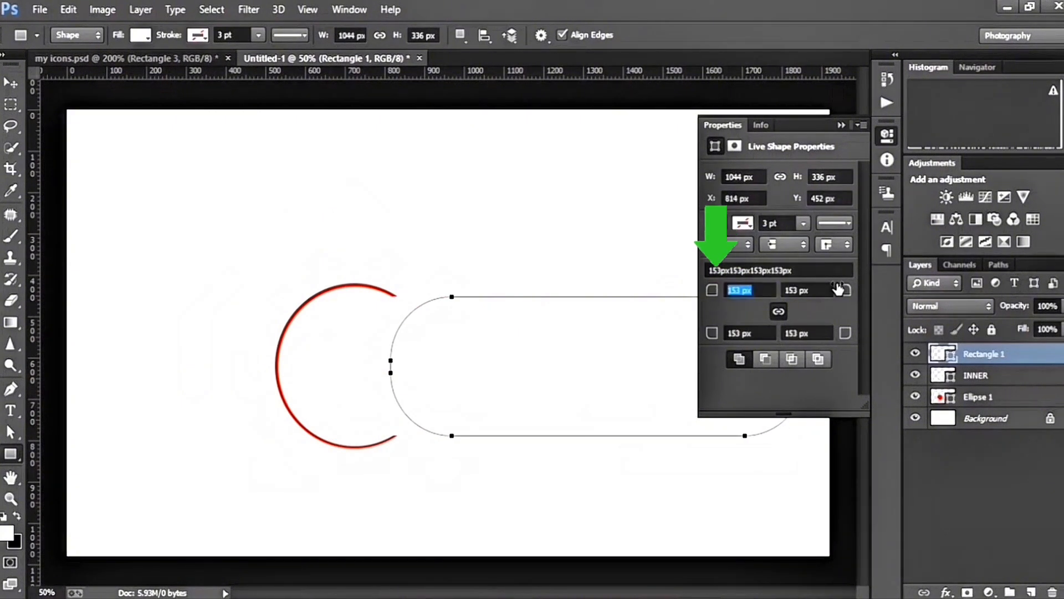
pyautogui.click(840, 126)
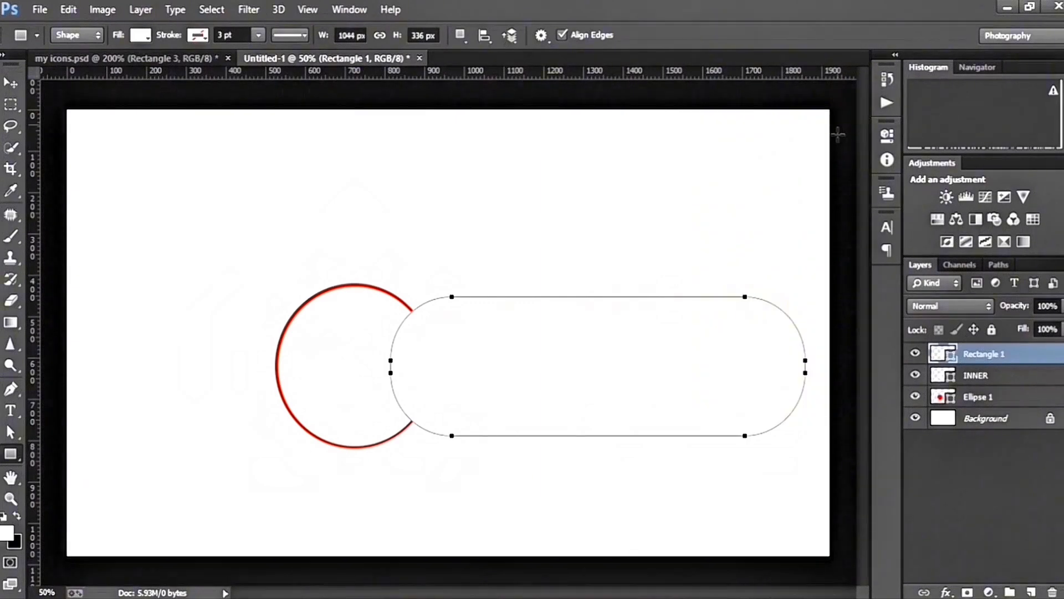
pyautogui.click(141, 35)
pyautogui.click(65, 115)
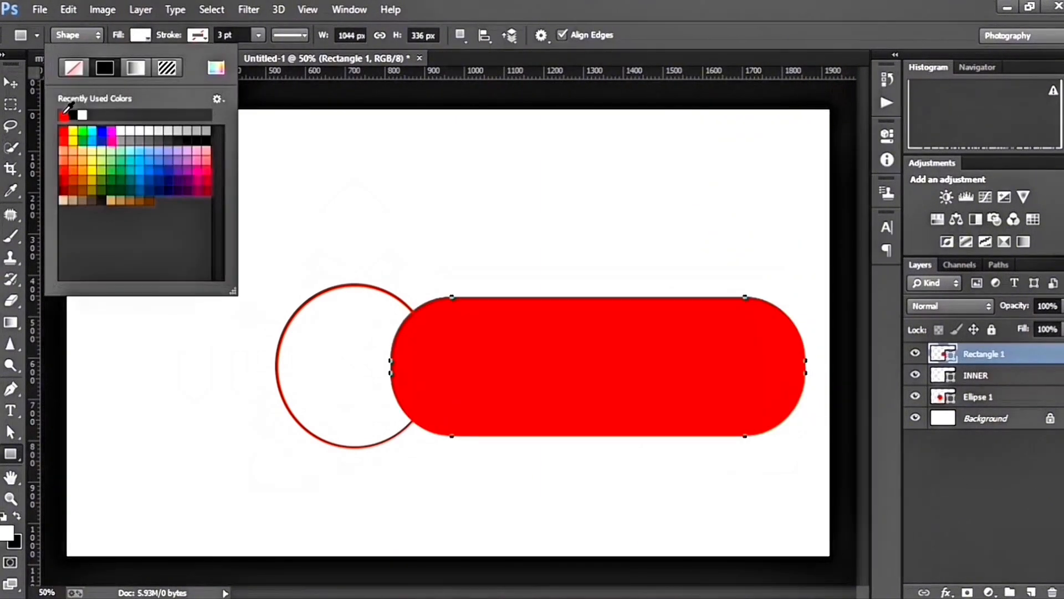
# Duplicate the red rounded rectangle's layer and rename the copy INNER RECTANGLE
pyautogui.click(1013, 355)
pyautogui.hotkey('ctrl', 'j')
pyautogui.doubleClick(1010, 352)
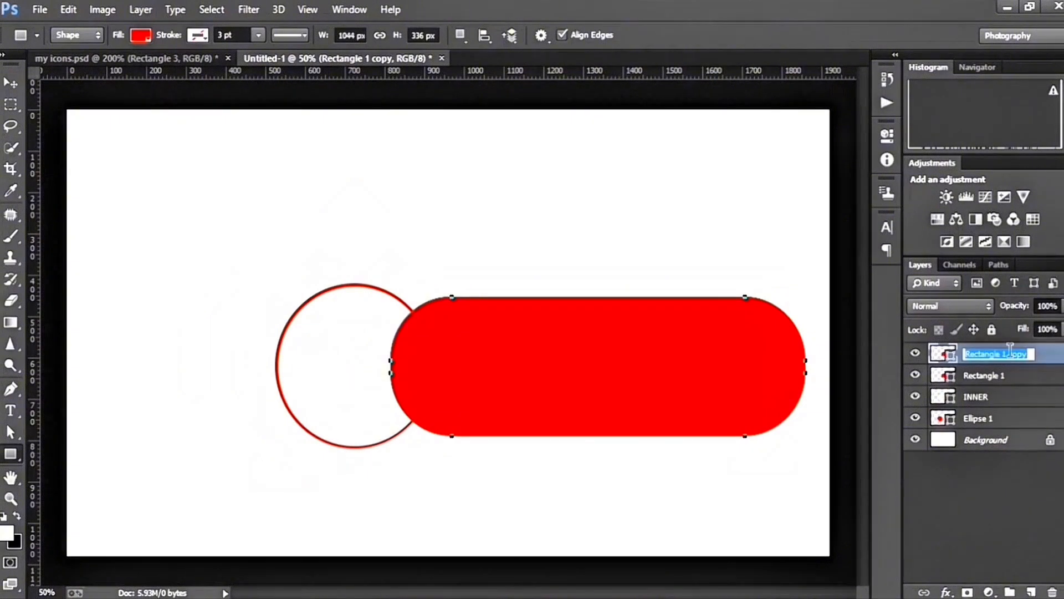
pyautogui.write('INNER RECTAN')
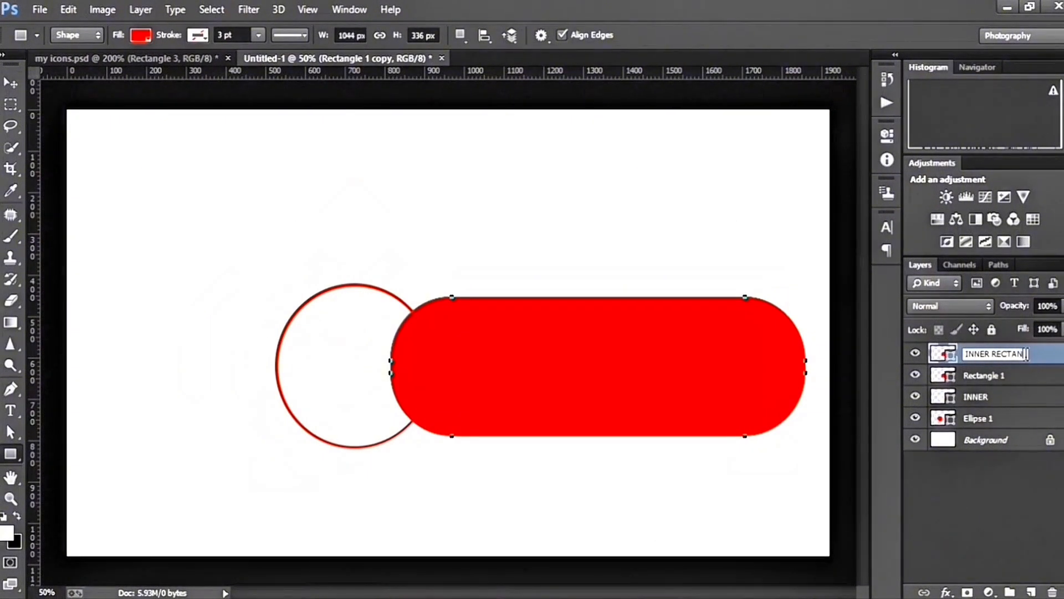
pyautogui.write('GLE')
pyautogui.press('Return')
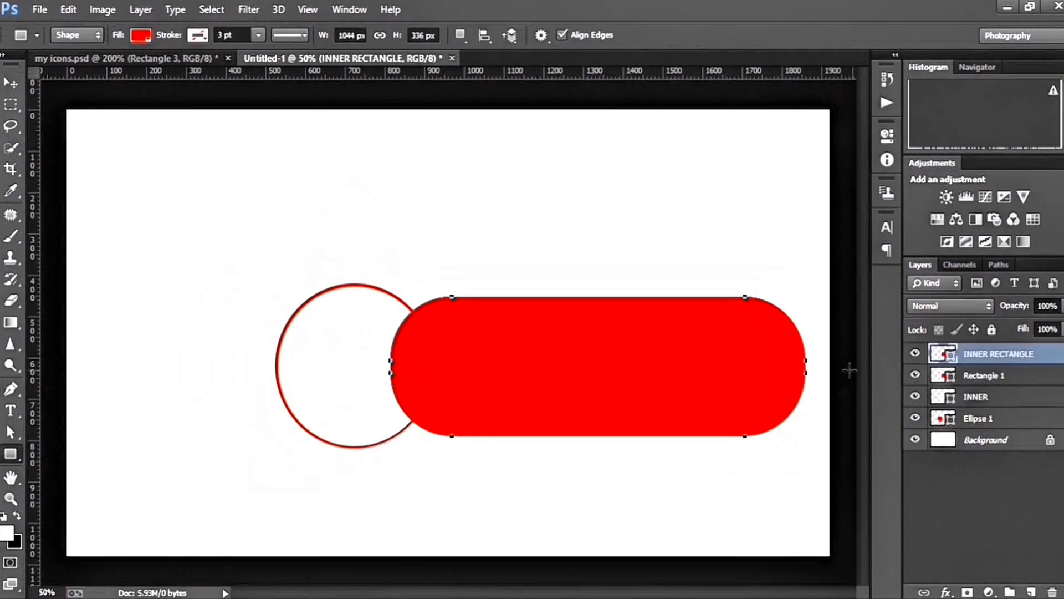
# Shrink the INNER RECTANGLE shape to about 1027 by 331 px and fill it with white
pyautogui.click(141, 35)
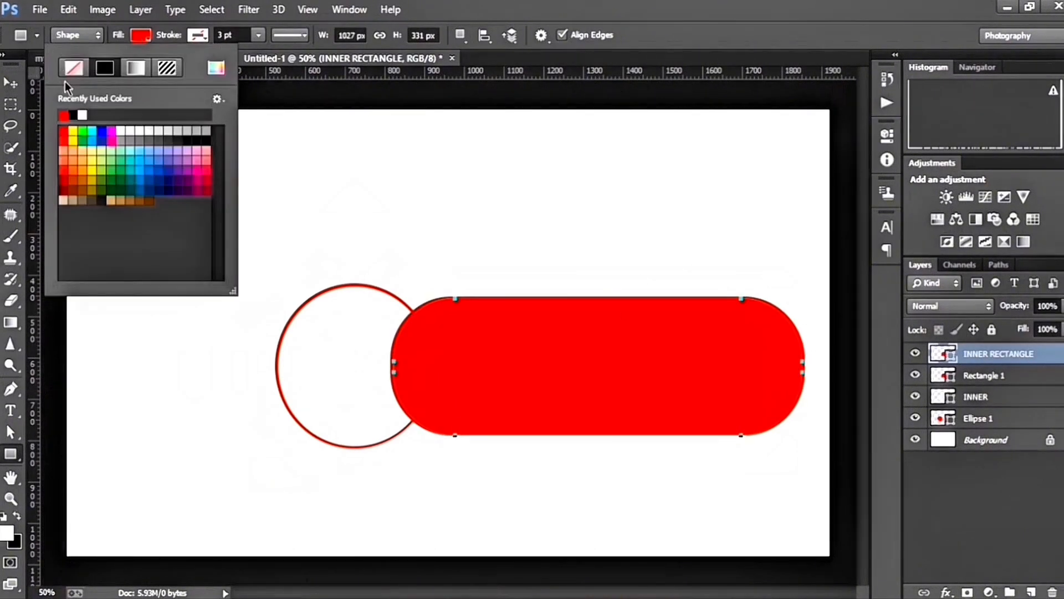
pyautogui.click(63, 115)
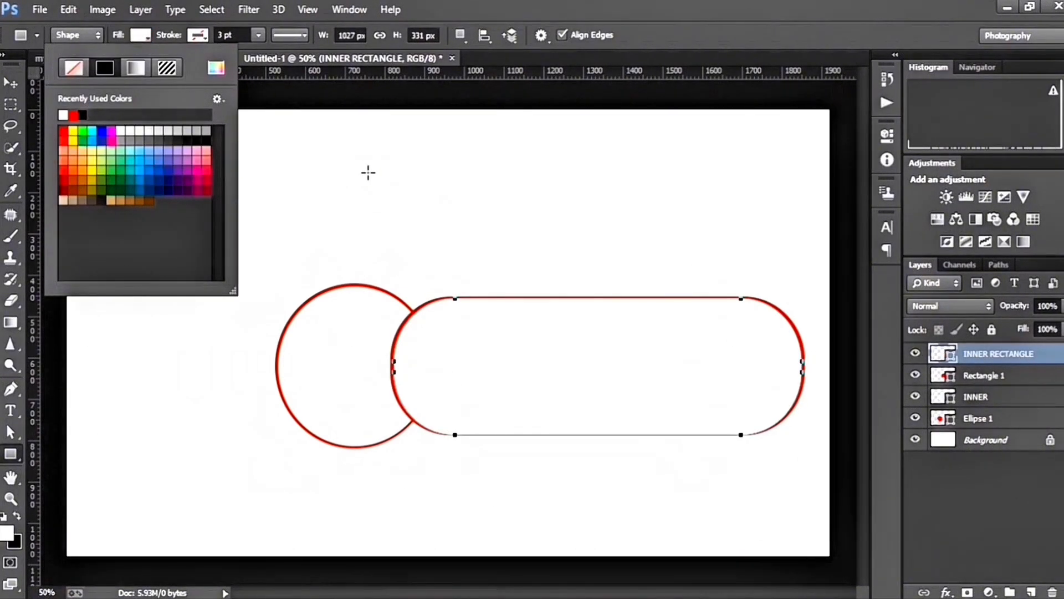
# Shift the white inner rectangle within the red one and reduce its height to about 97%
pyautogui.click(12, 82)
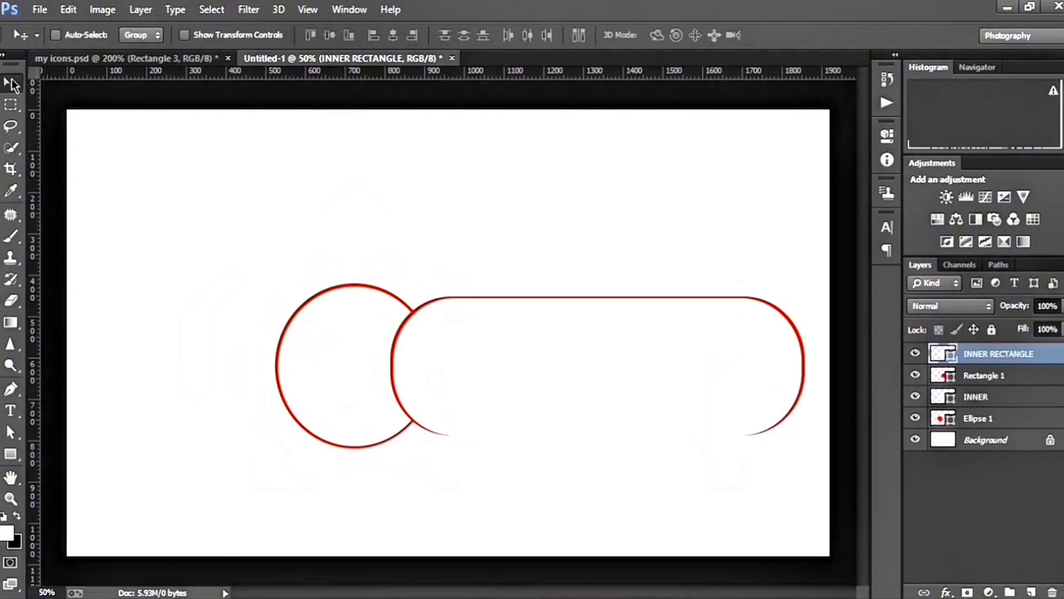
pyautogui.press('Left')
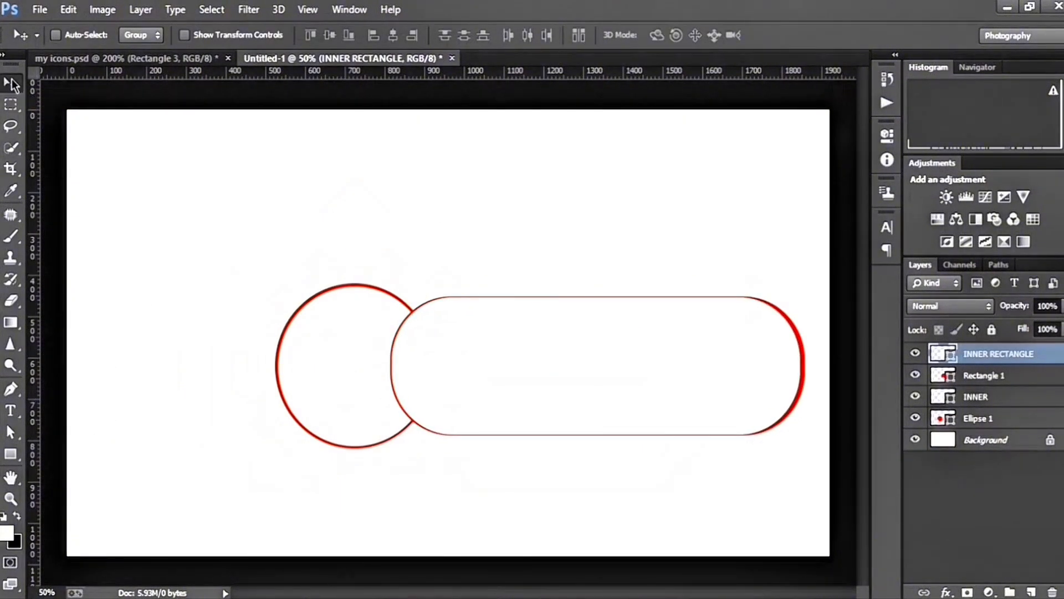
pyautogui.hotkey('ctrl', 't')
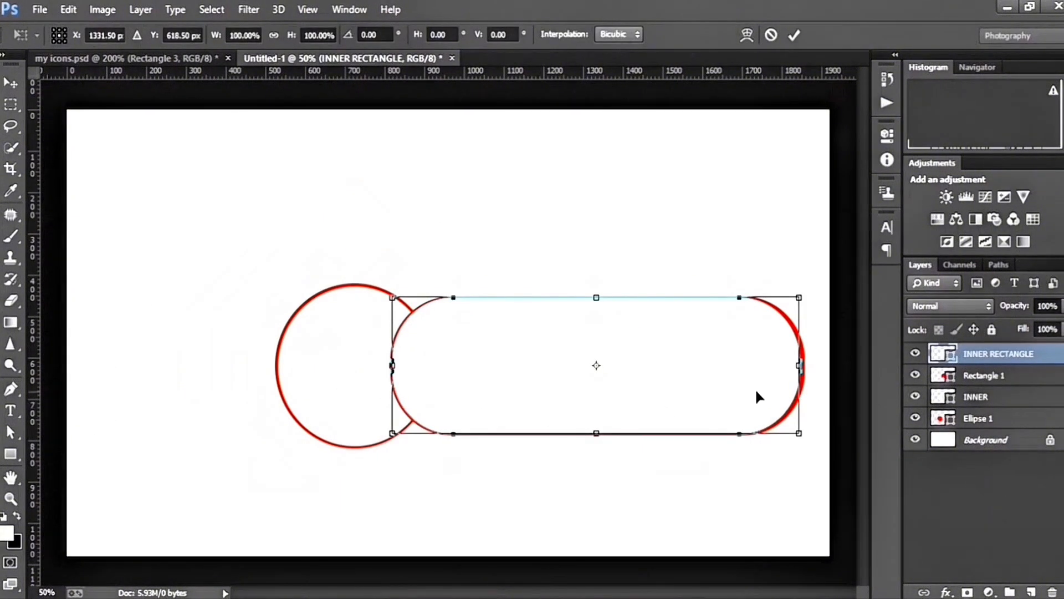
pyautogui.moveTo(596, 433); pyautogui.dragTo(597, 435)
pyautogui.moveTo(295, 35); pyautogui.dragTo(292, 36)
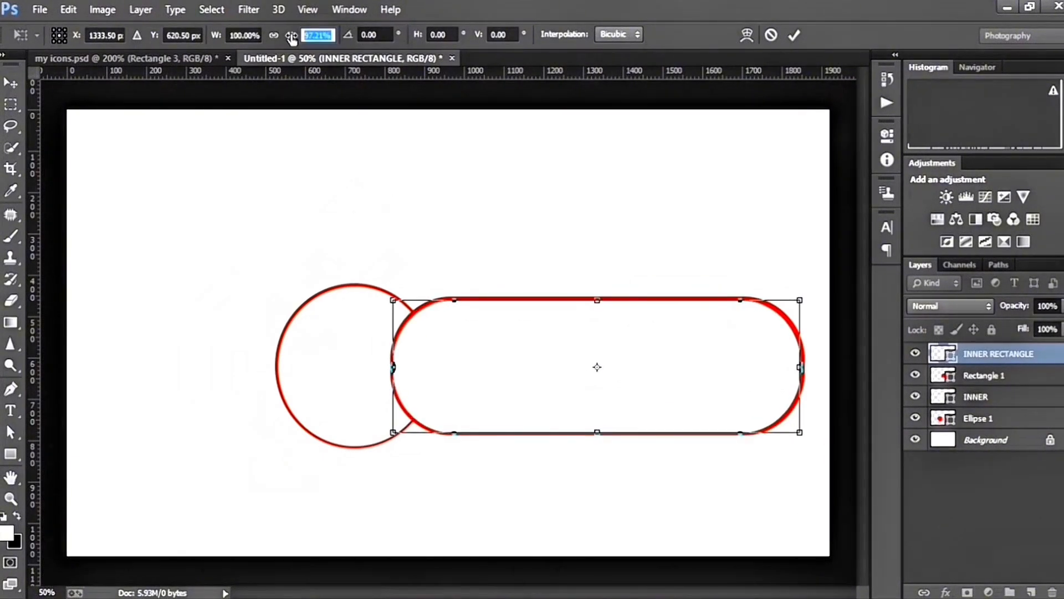
pyautogui.press('Escape')
# Scale the inner rectangle's width to about 100.39% to even out the red outline at its ends
pyautogui.hotkey('ctrl', 't')
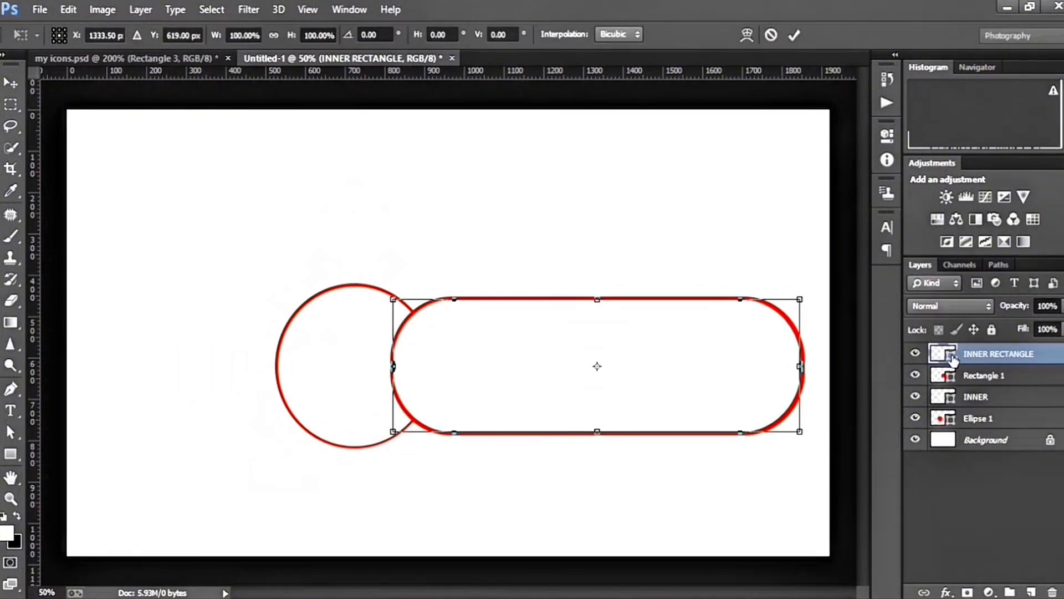
pyautogui.moveTo(796, 364); pyautogui.dragTo(797, 364)
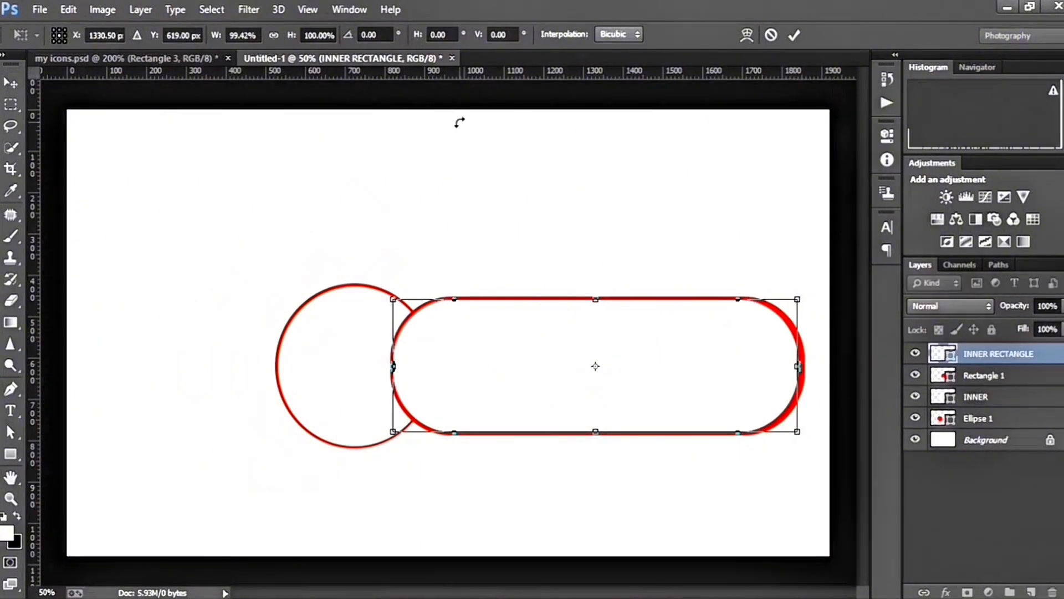
pyautogui.moveTo(214, 36); pyautogui.dragTo(216, 37)
pyautogui.press('Right')
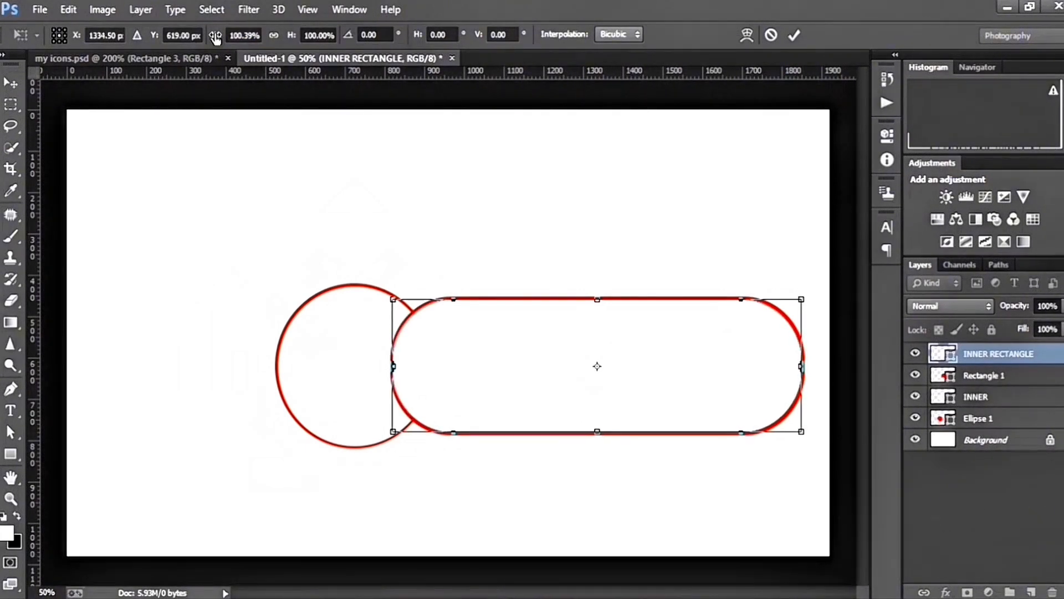
pyautogui.click(794, 34)
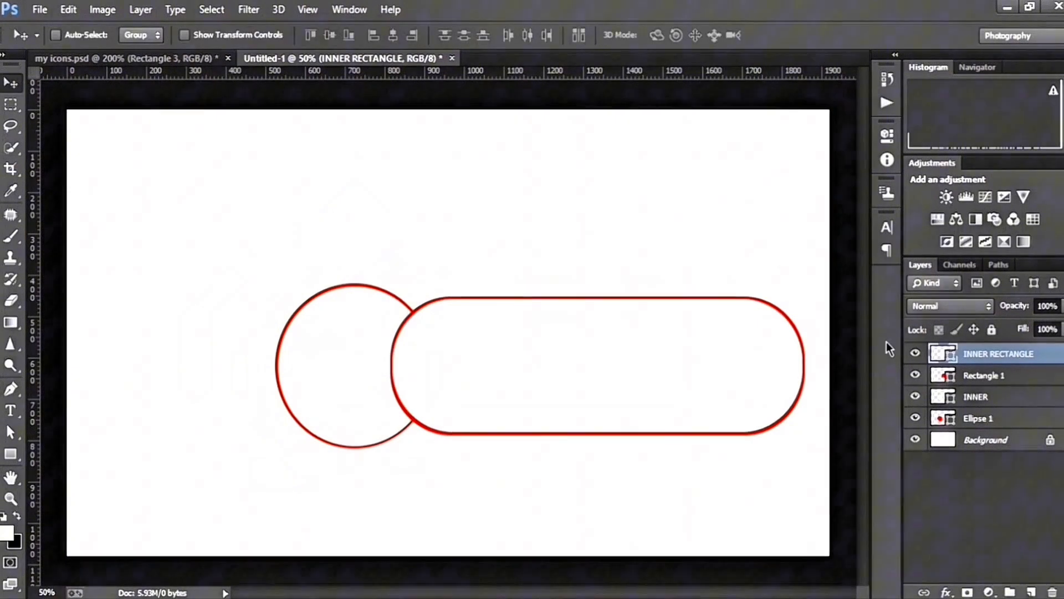
# Group the two large rectangle layers together, and group the two large circle layers together
pyautogui.keyDown('shift'); pyautogui.click(1012, 383); pyautogui.keyUp('shift')
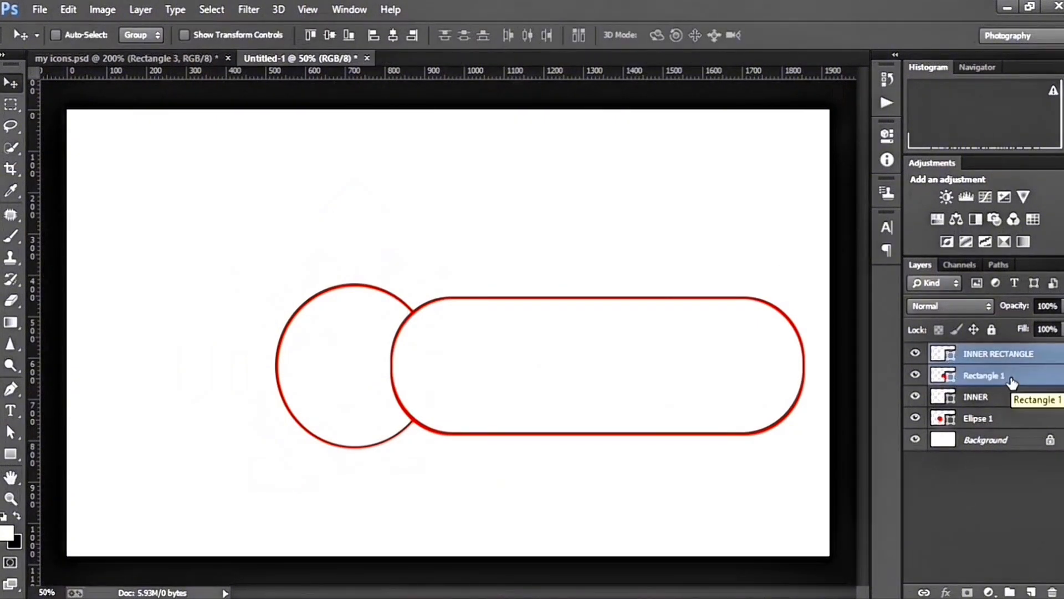
pyautogui.hotkey('ctrl', 'g')
pyautogui.click(985, 373)
pyautogui.keyDown('shift'); pyautogui.click(985, 394); pyautogui.keyUp('shift')
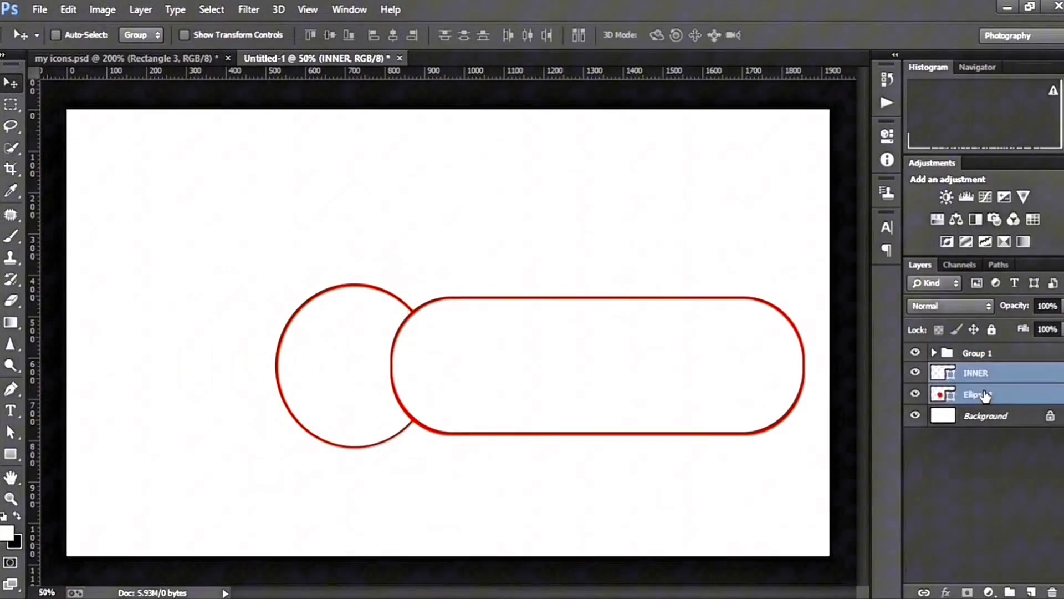
pyautogui.hotkey('ctrl', 'g')
# Move the large circle's group above the large rectangle's group in the layer stack
pyautogui.moveTo(984, 373); pyautogui.dragTo(977, 352)
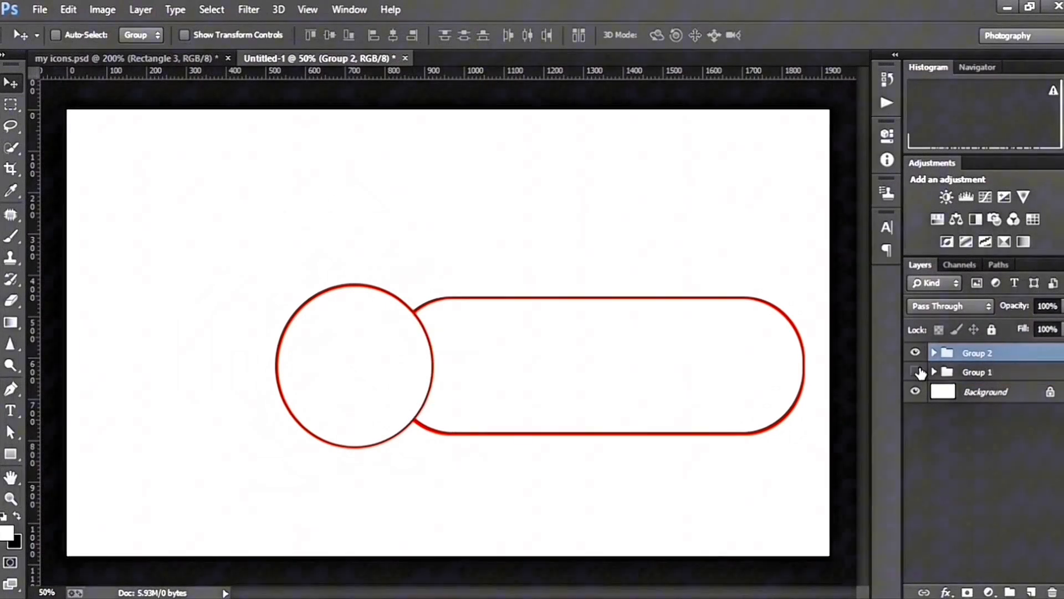
pyautogui.click(915, 372)
pyautogui.click(915, 372)
# Shift the outlined rectangle group toward the circle so its rounded end is hidden behind the circle
pyautogui.click(984, 372)
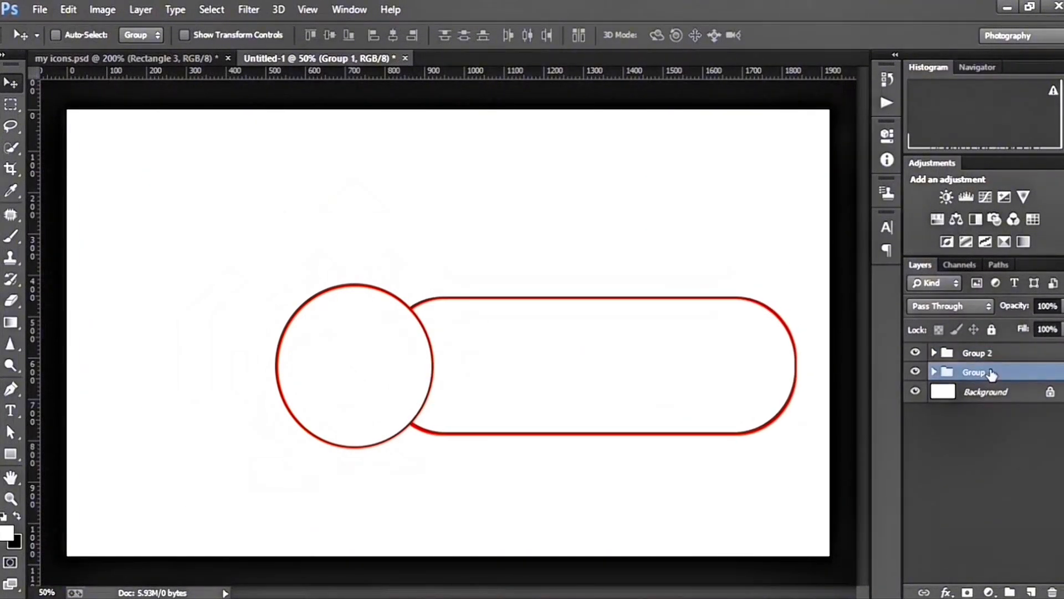
pyautogui.hotkey('ctrl', 't')
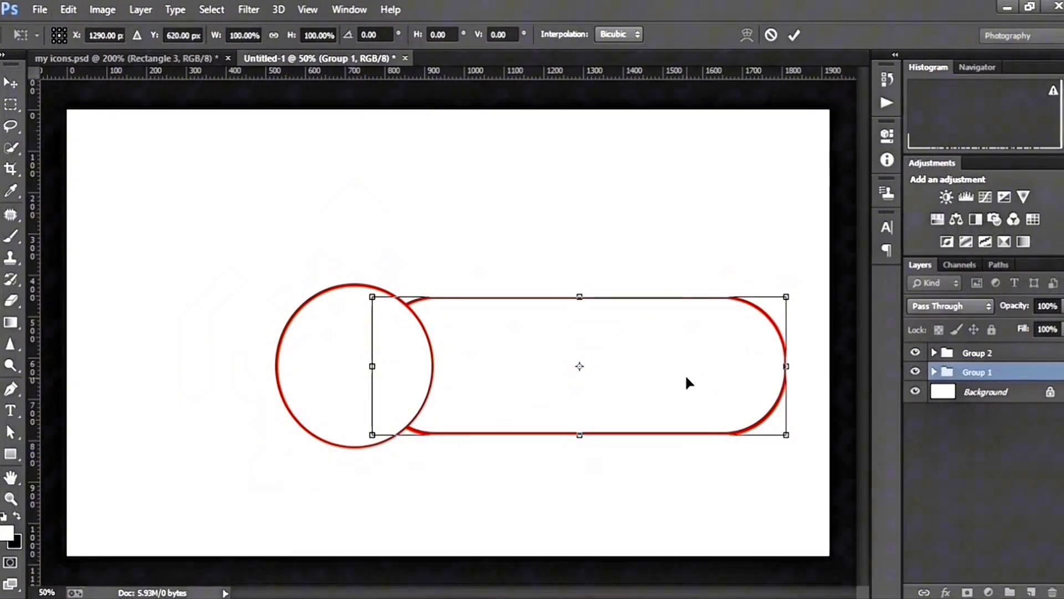
pyautogui.press('Return')
pyautogui.moveTo(671, 379); pyautogui.dragTo(636, 388)
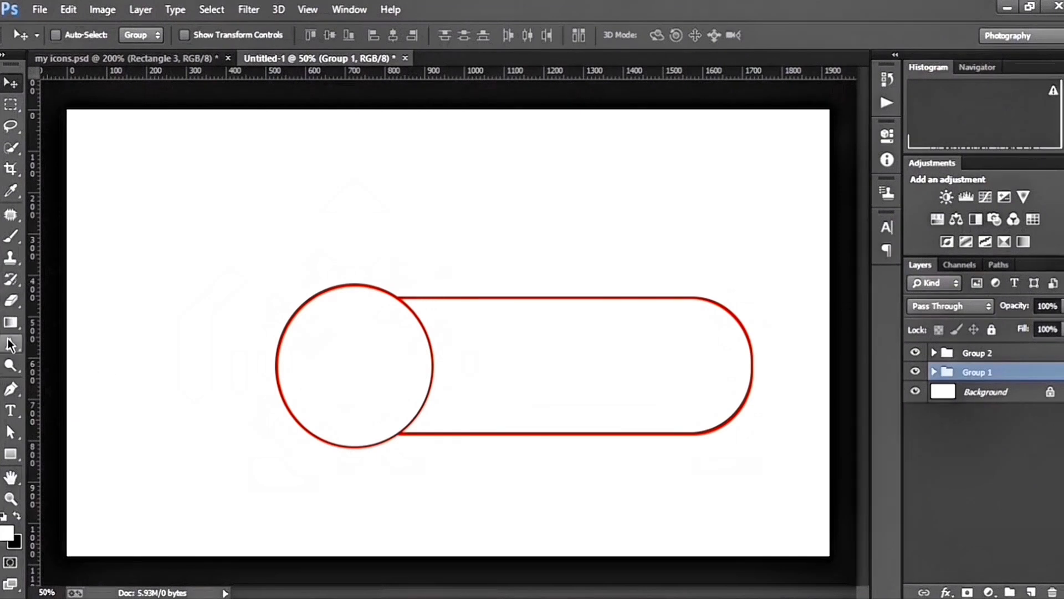
# Draw a red pill shape about 338 by 82 px with 41 px corner radii inside the outlined rectangle
pyautogui.click(10, 454)
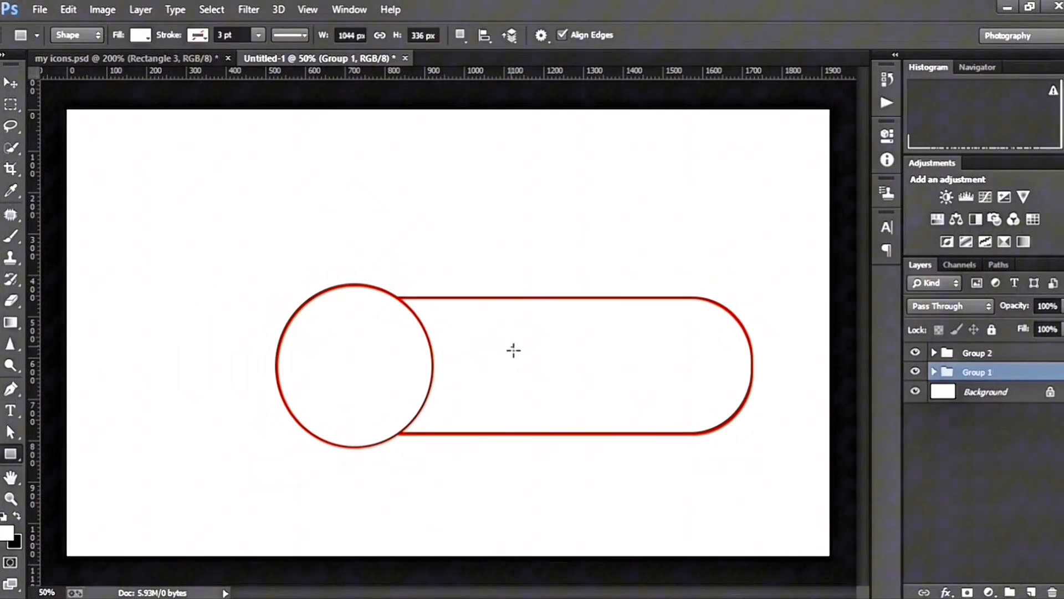
pyautogui.moveTo(511, 347); pyautogui.dragTo(645, 380)
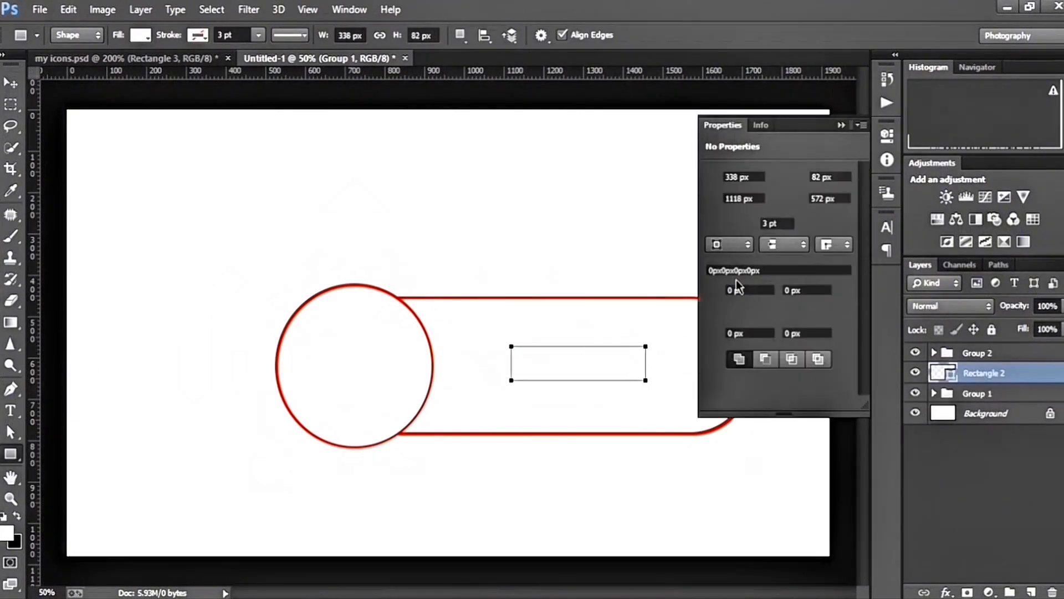
pyautogui.moveTo(715, 295); pyautogui.dragTo(764, 297)
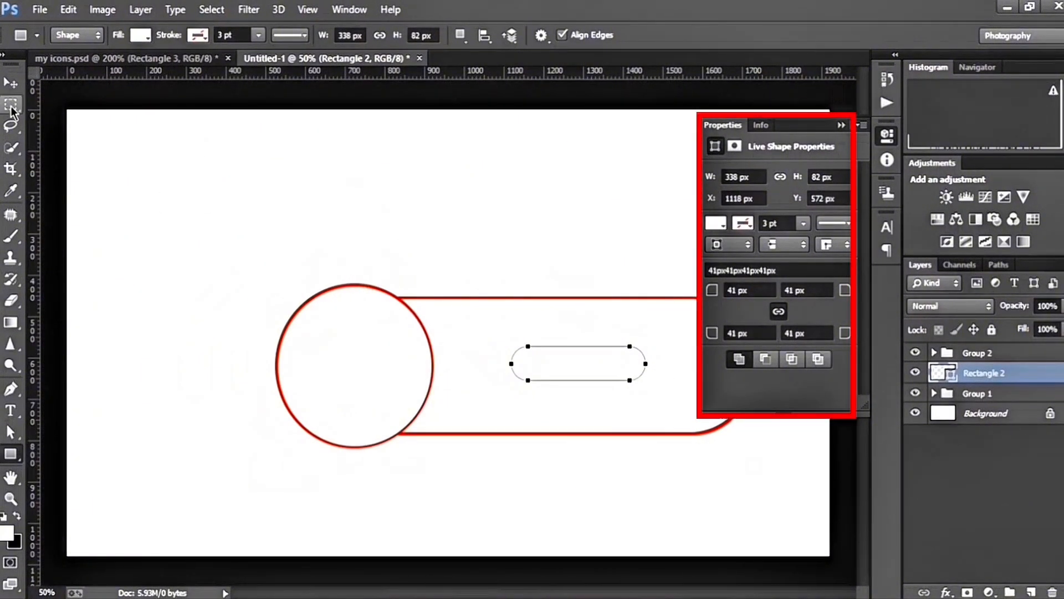
pyautogui.click(141, 35)
pyautogui.click(72, 115)
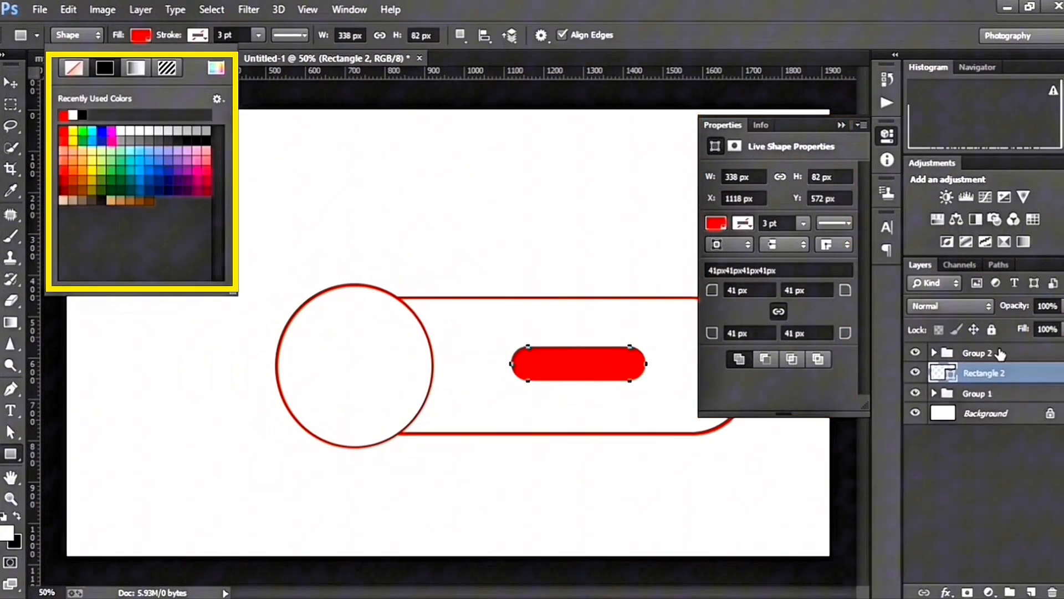
# Duplicate the red pill's layer and rename the copy INNER REC
pyautogui.click(997, 372)
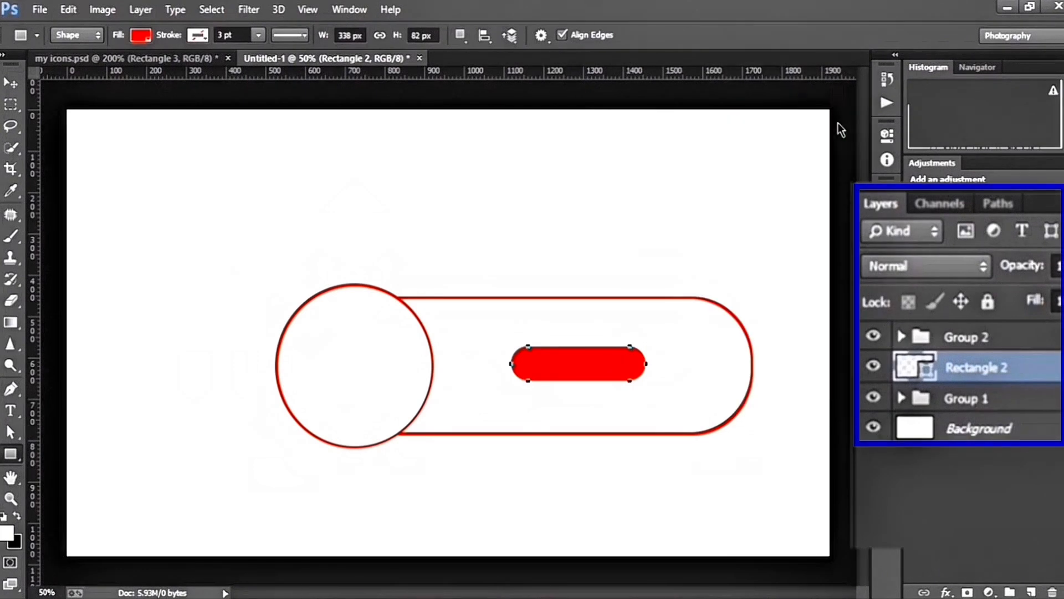
pyautogui.hotkey('ctrl', 'j')
pyautogui.doubleClick(1027, 369)
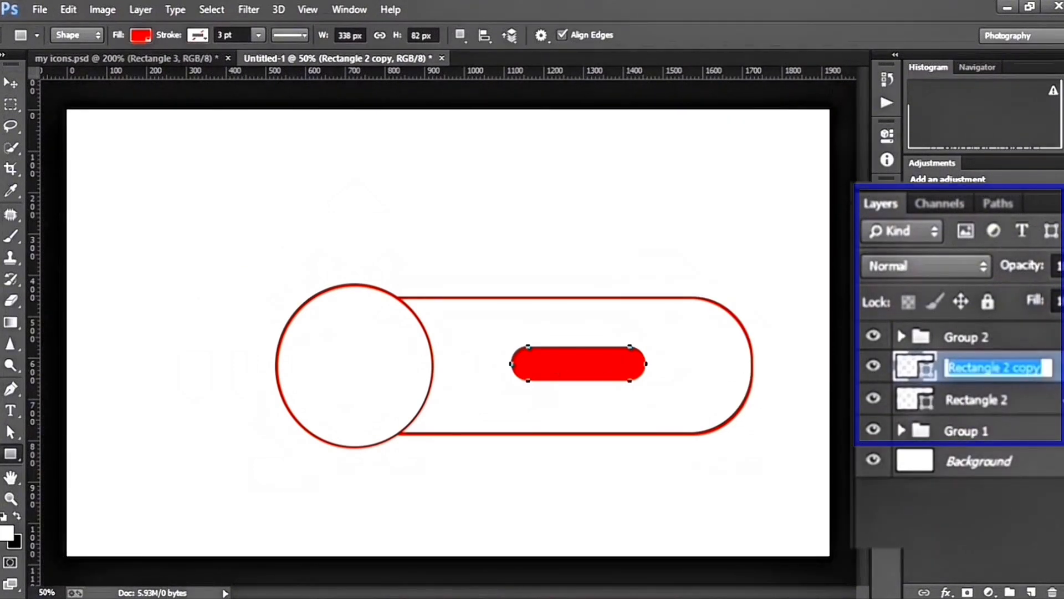
pyautogui.write('INNER REC')
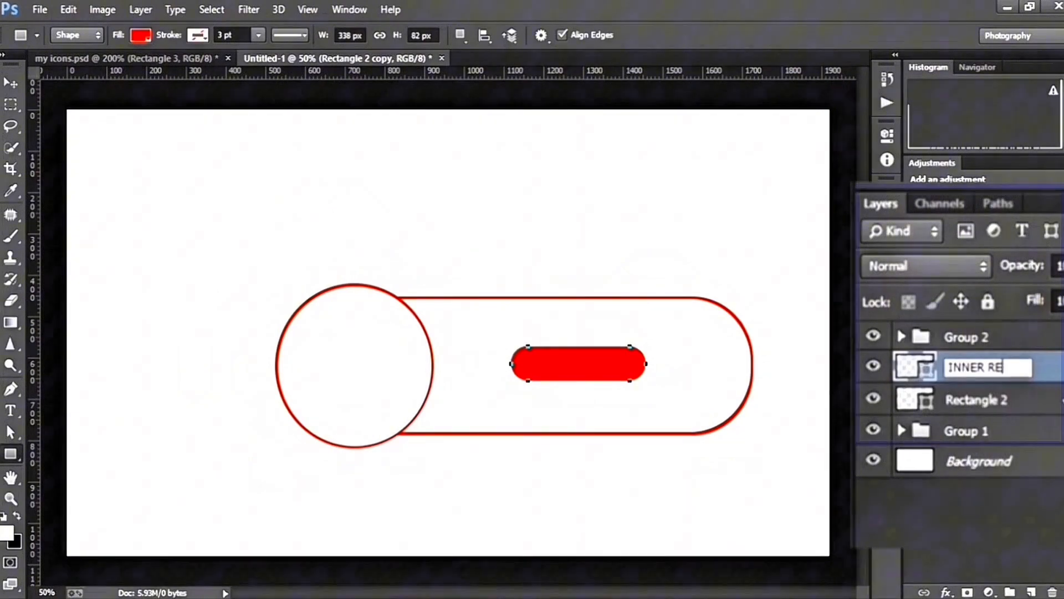
pyautogui.press('Return')
# Fill the INNER REC shape with dark red #870000
pyautogui.press('v')
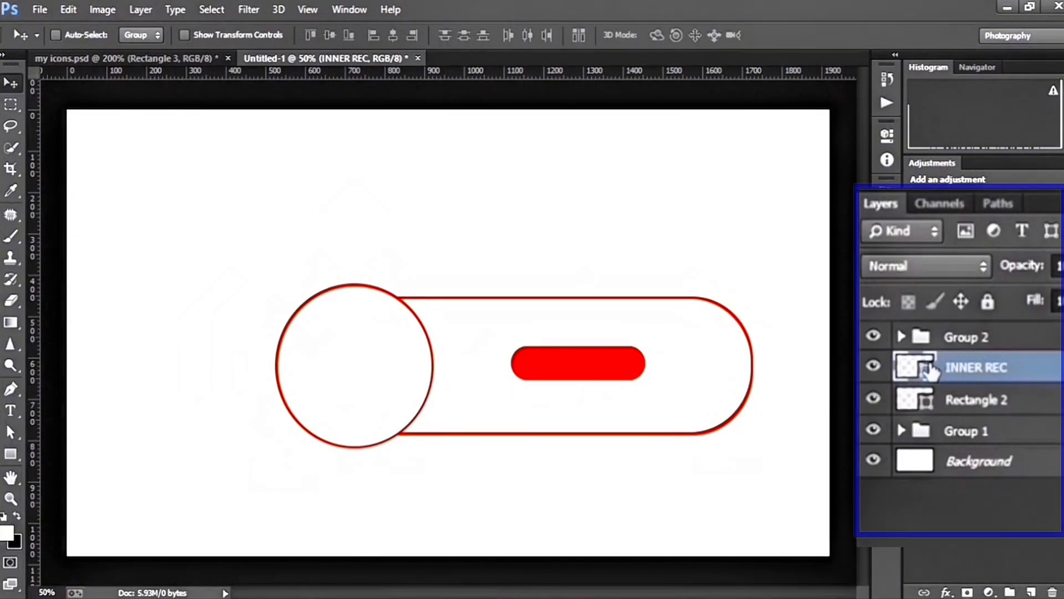
pyautogui.doubleClick(943, 373)
pyautogui.click(942, 452)
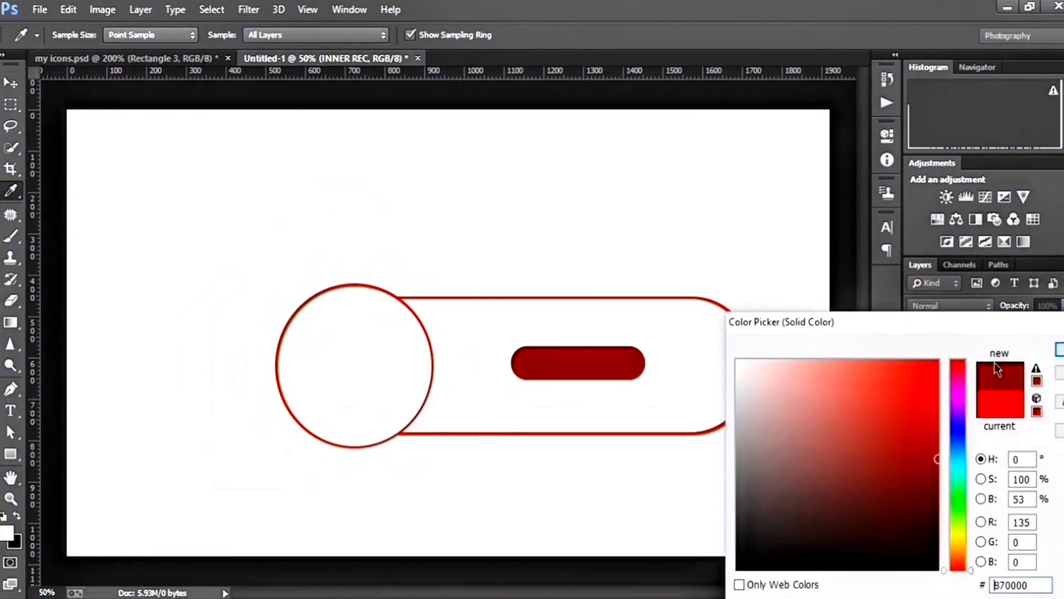
pyautogui.press('Return')
# Subtract a rectangle covering the left half of the INNER REC shape, scaling the cutting rectangle's width to 89.29%
pyautogui.click(10, 454)
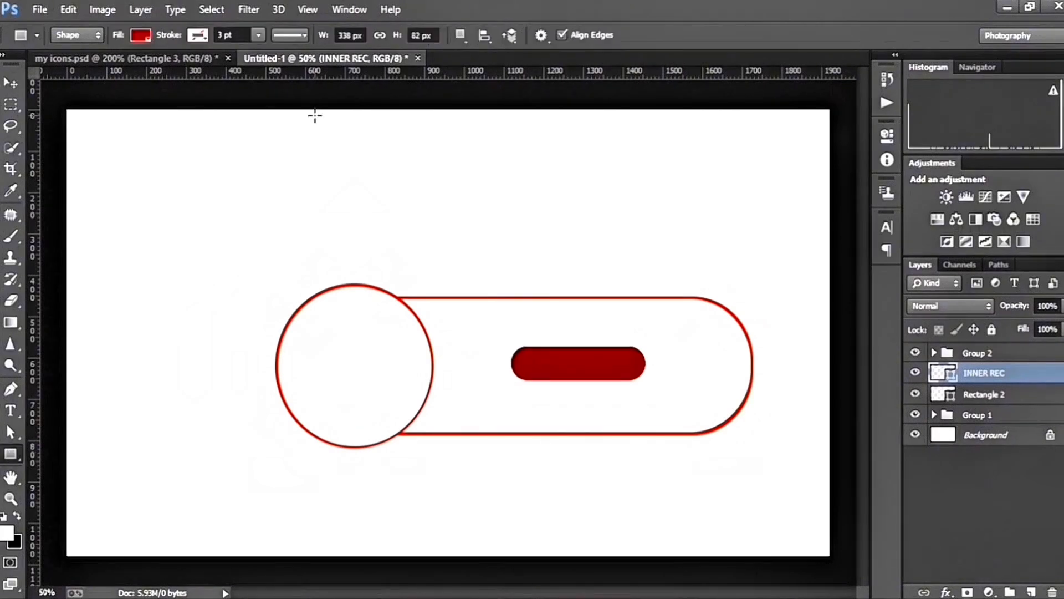
pyautogui.click(459, 37)
pyautogui.click(444, 72)
pyautogui.moveTo(505, 331); pyautogui.dragTo(576, 363)
pyautogui.hotkey('ctrl', 't')
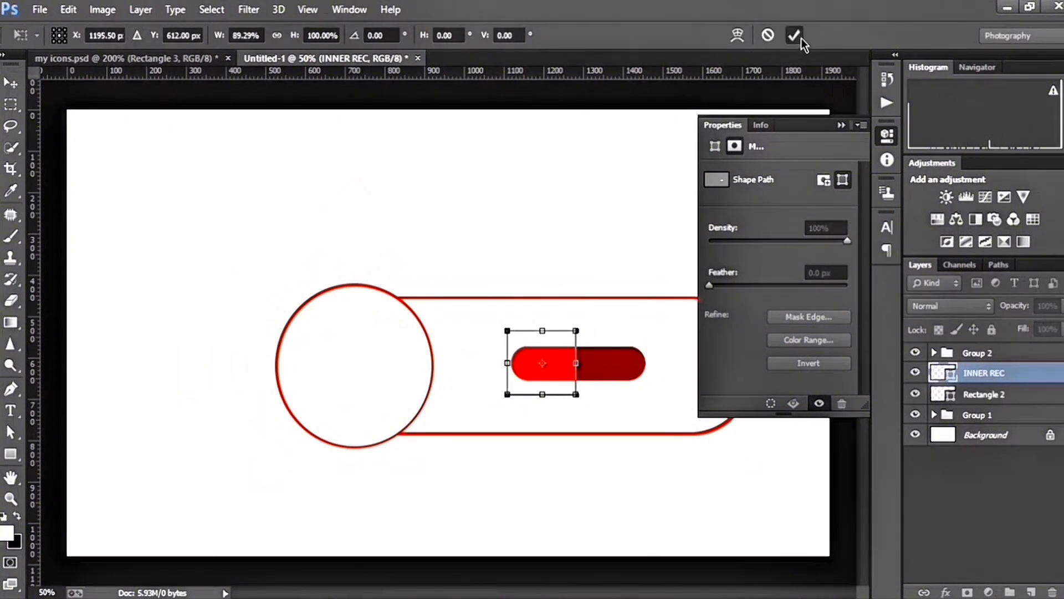
pyautogui.click(794, 35)
# Merge the INNER REC shape components
pyautogui.click(459, 35)
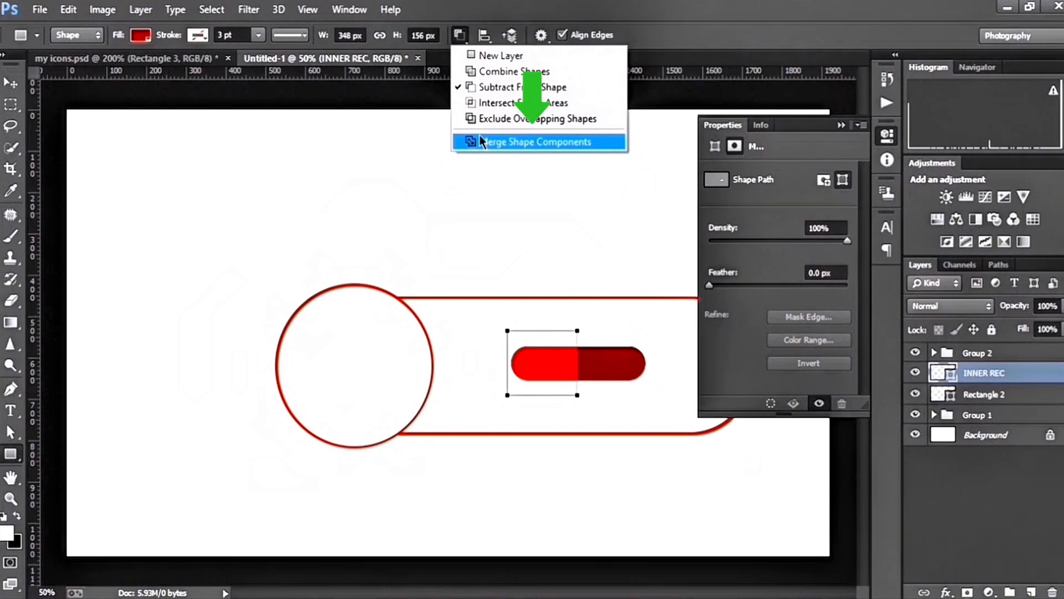
pyautogui.click(488, 142)
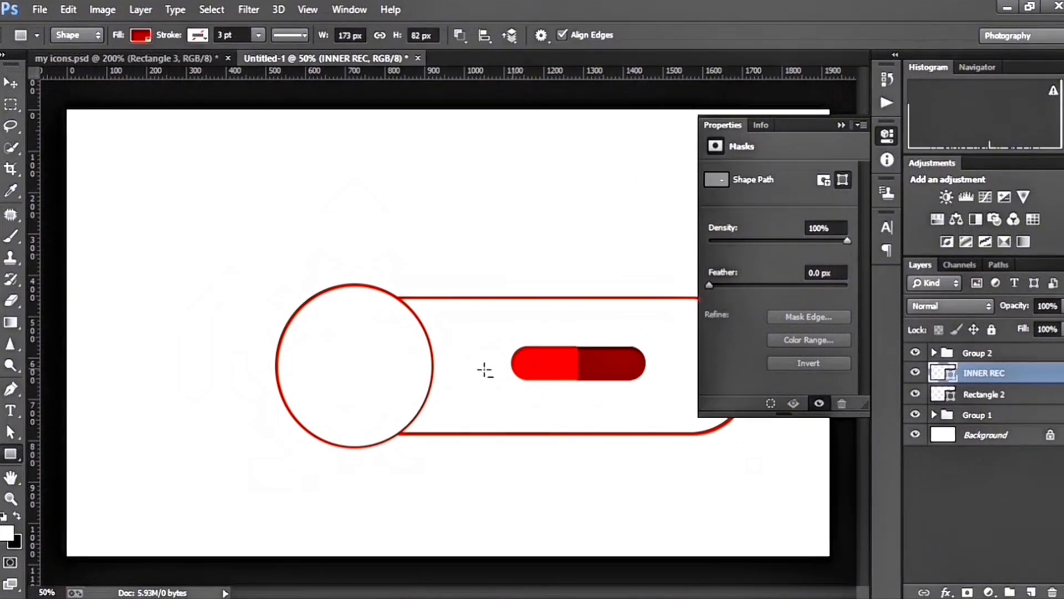
pyautogui.press('v')
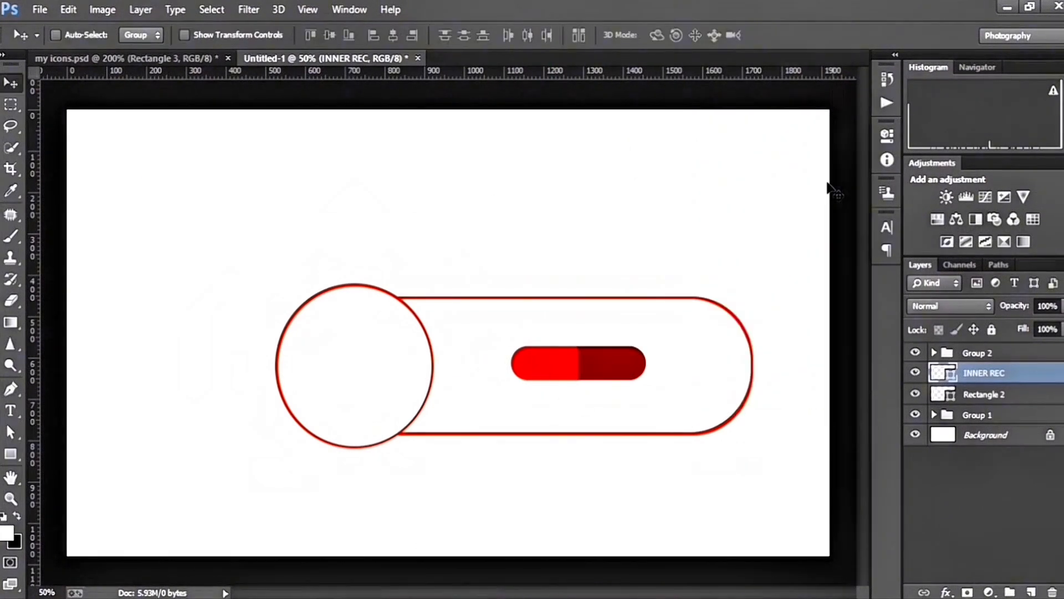
# Create a 50 by 50 px ellipse at the left end of the pill shape
pyautogui.click(9, 459)
pyautogui.click(89, 484)
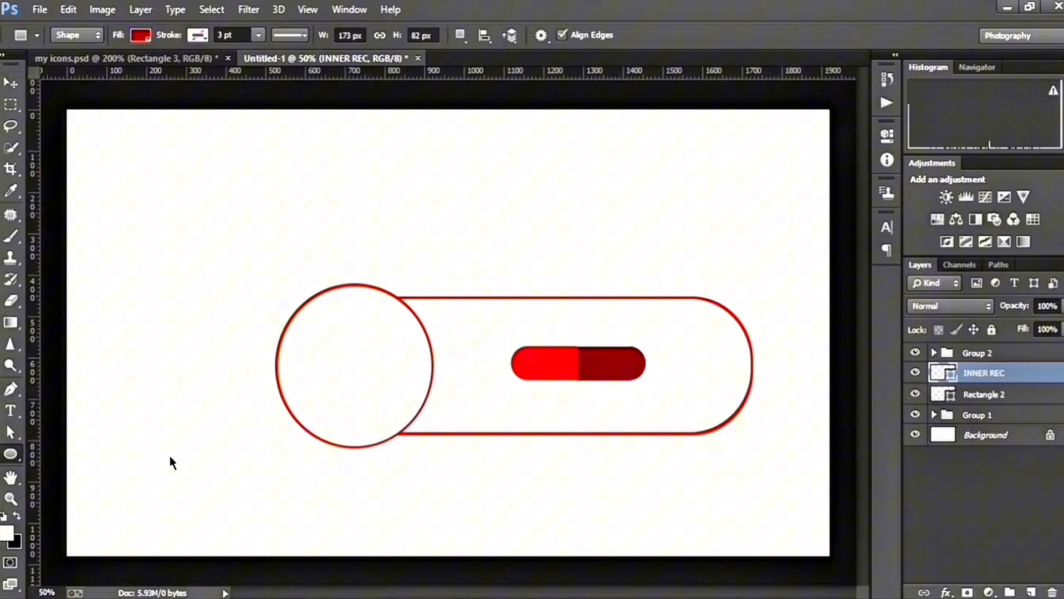
pyautogui.click(510, 349)
pyautogui.write('50')
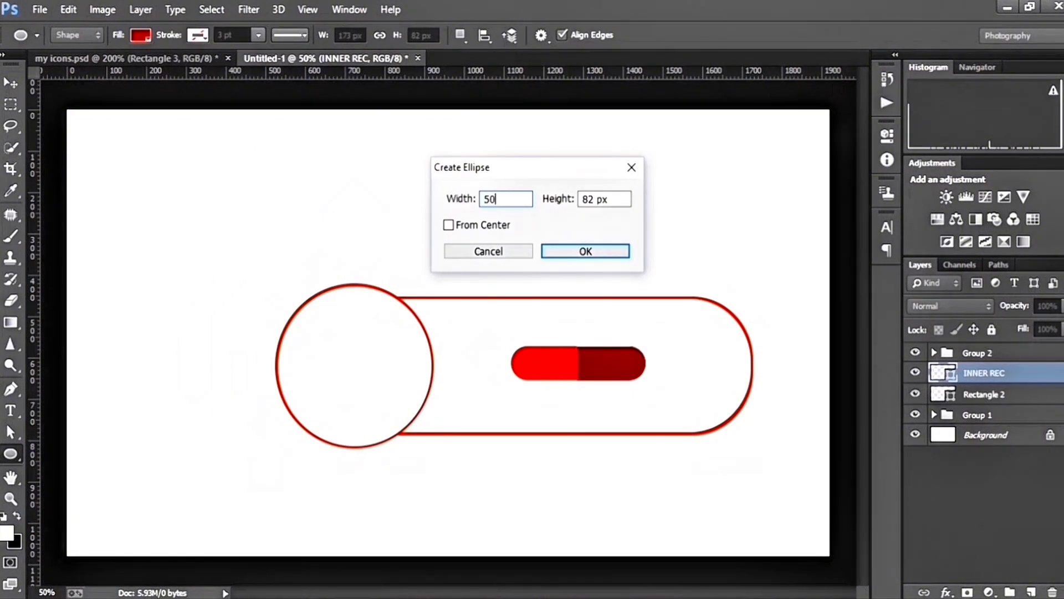
pyautogui.press('Tab')
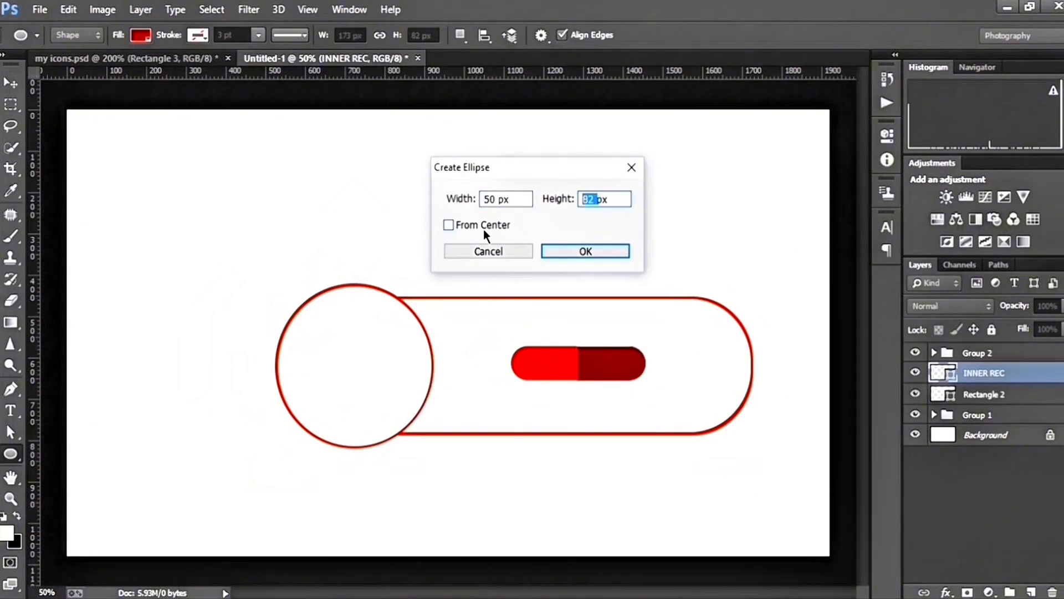
pyautogui.write('50')
pyautogui.press('Return')
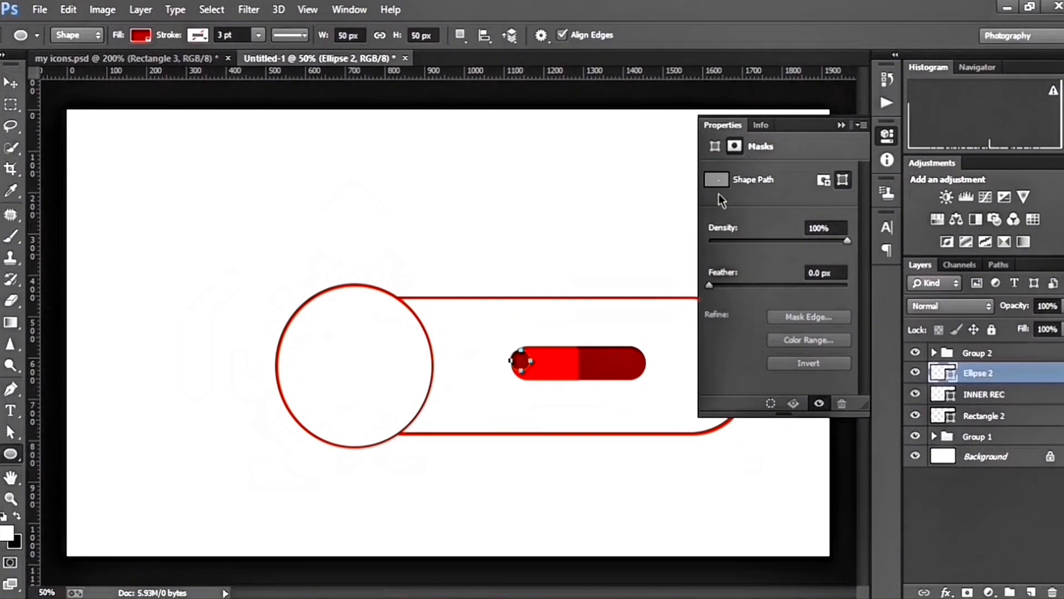
# Set the small circle's width and height to 200 px
pyautogui.click(715, 147)
pyautogui.moveTo(737, 178); pyautogui.dragTo(674, 193)
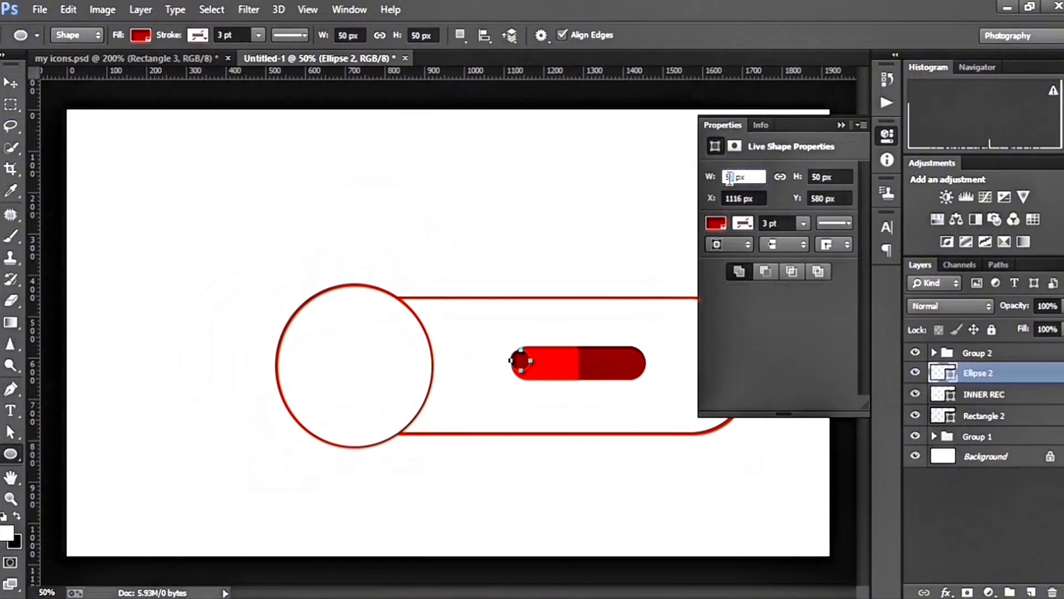
pyautogui.write('100')
pyautogui.press('BackSpace')
pyautogui.press('BackSpace')
pyautogui.press('BackSpace')
pyautogui.write('20')
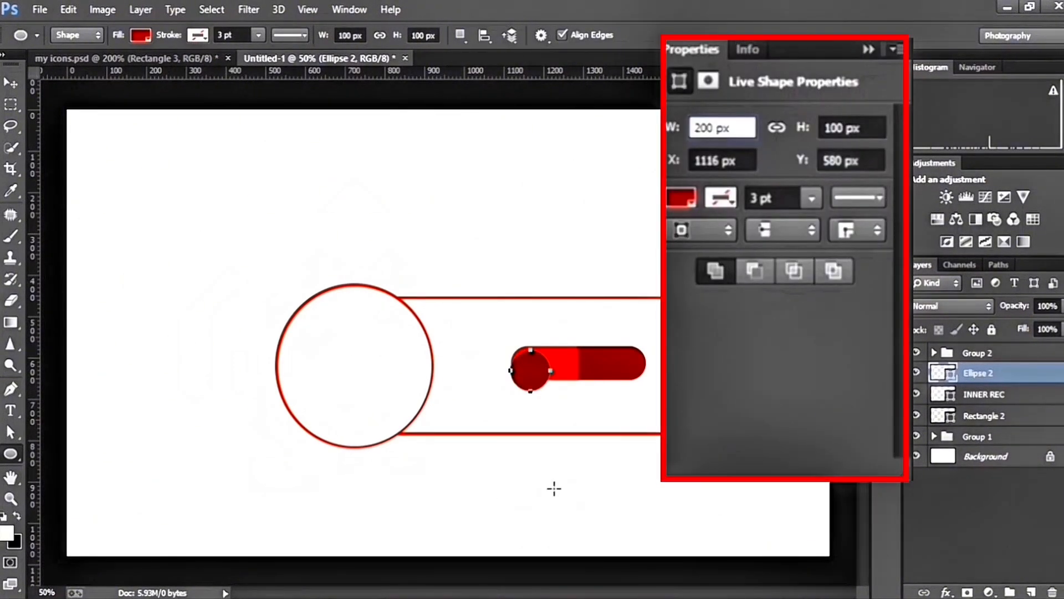
pyautogui.press('Tab')
pyautogui.write('200')
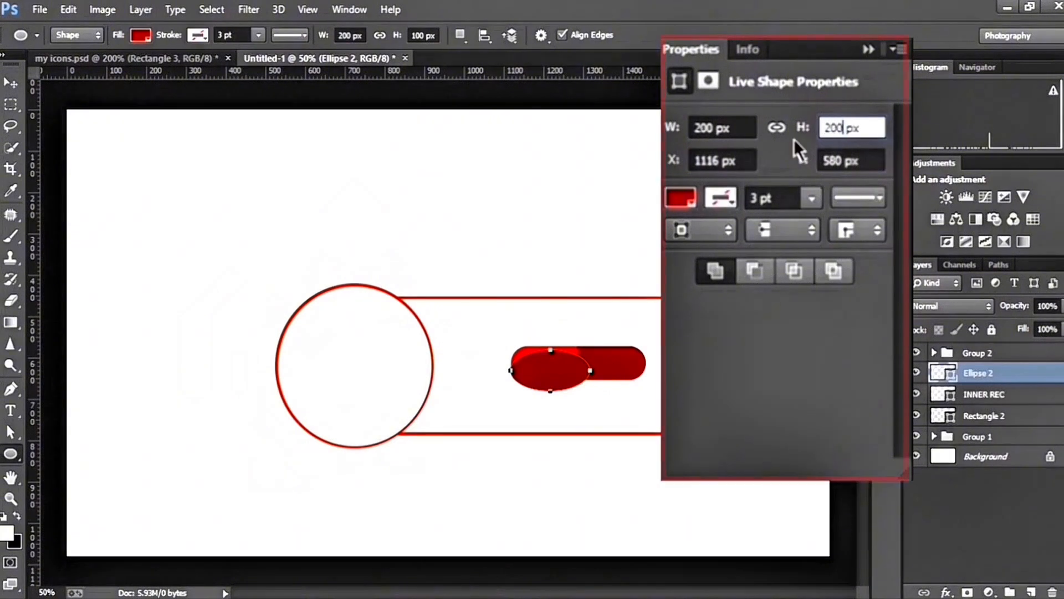
pyautogui.press('Return')
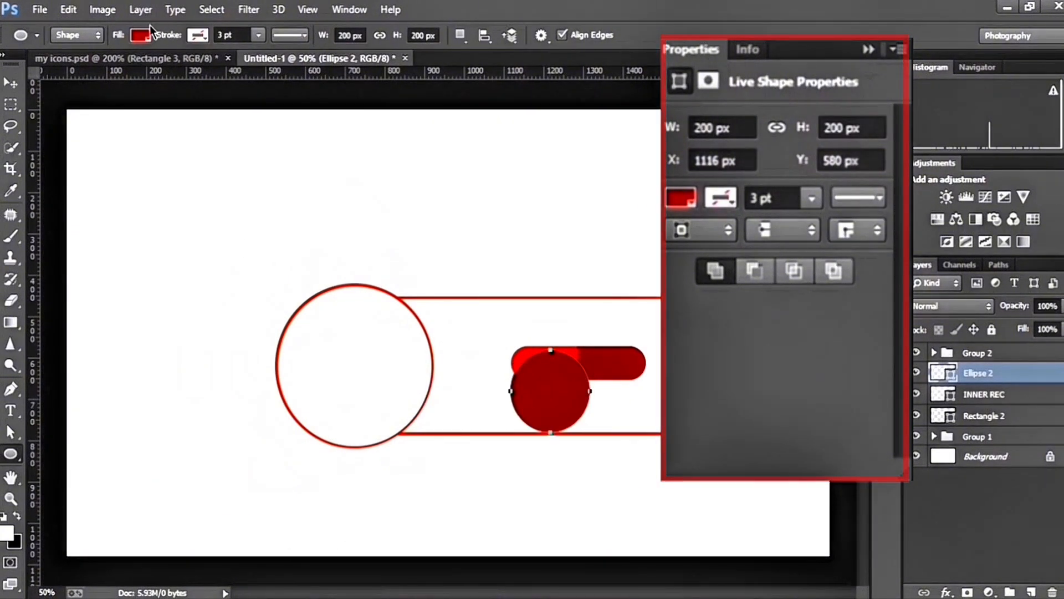
# Fill the small circle with bright red and place it between the large circle and the pill
pyautogui.click(140, 35)
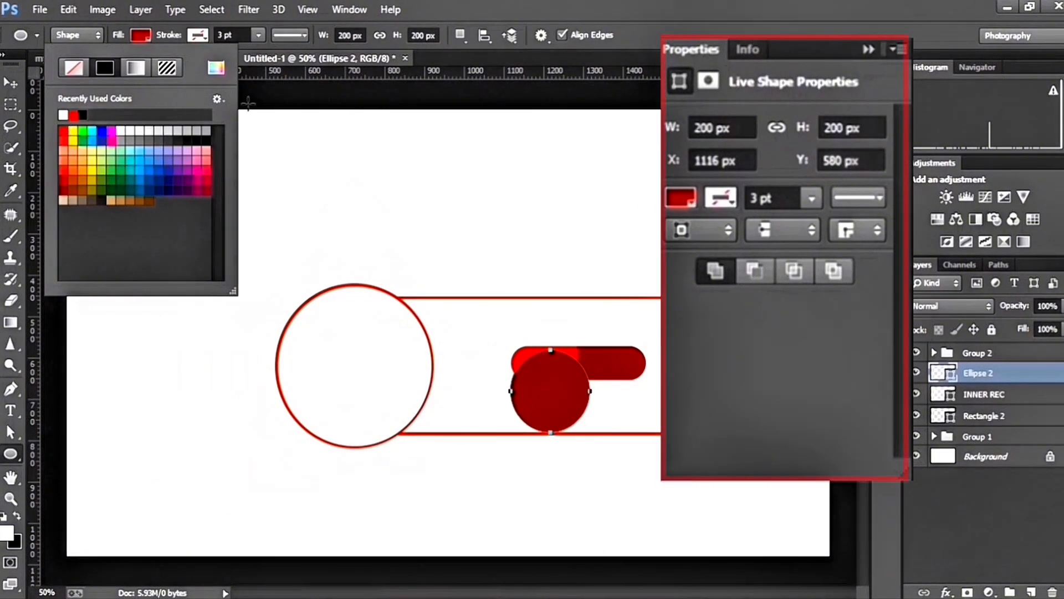
pyautogui.click(64, 132)
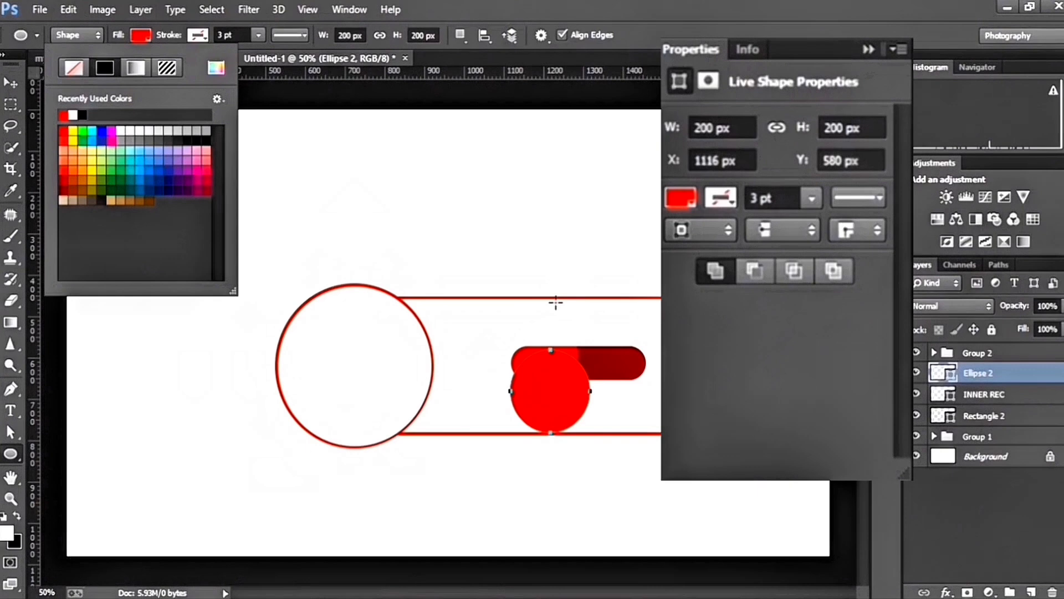
pyautogui.click(10, 82)
pyautogui.moveTo(548, 396); pyautogui.dragTo(467, 367)
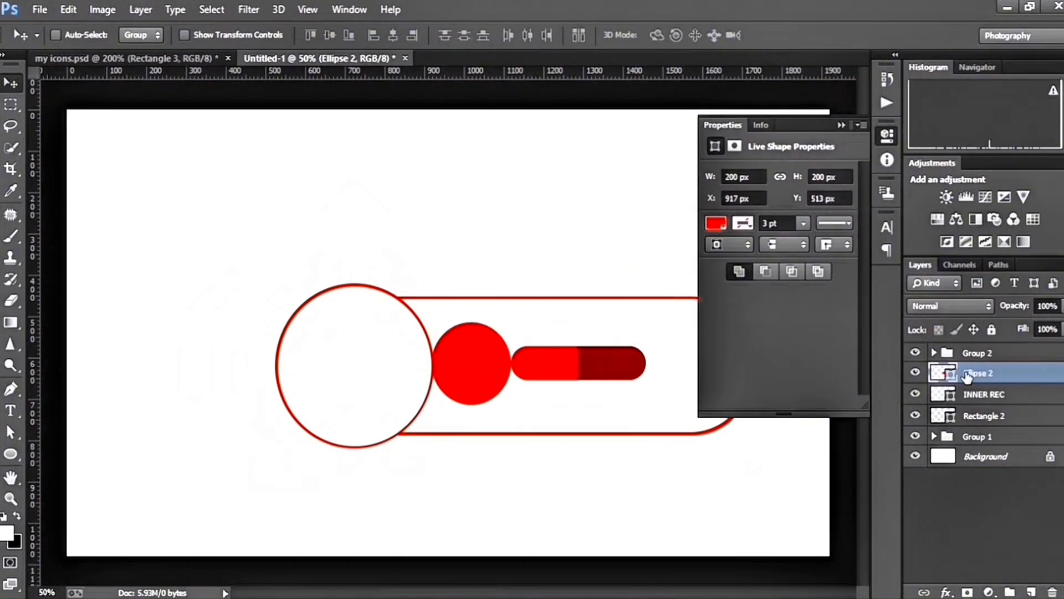
# Duplicate the red circle's layer and subtract a rectangle about 116 by 306 px from the copy's left half
pyautogui.hotkey('ctrl', 'j')
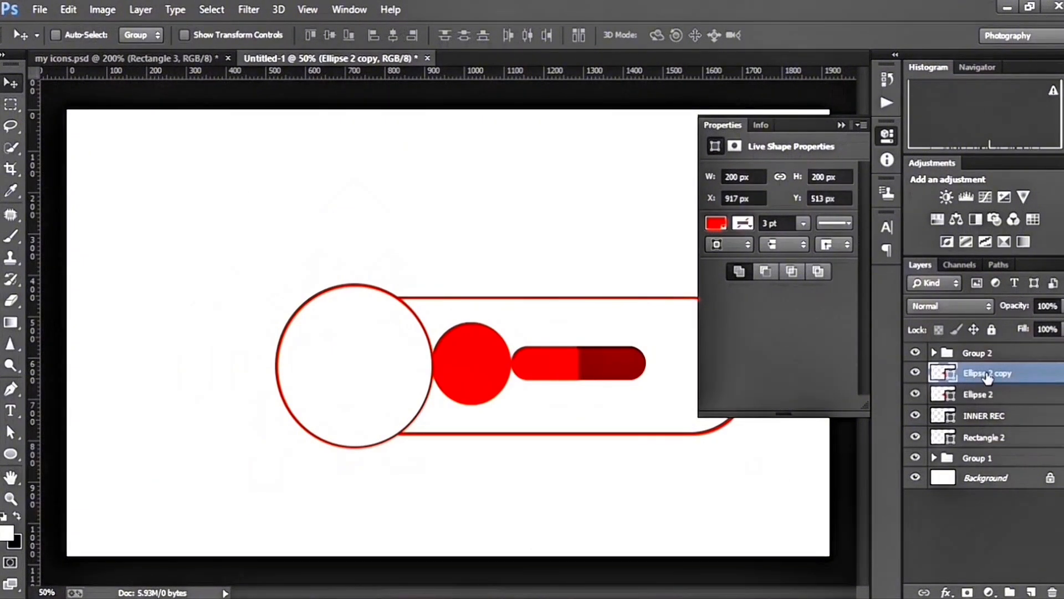
pyautogui.rightClick(11, 454)
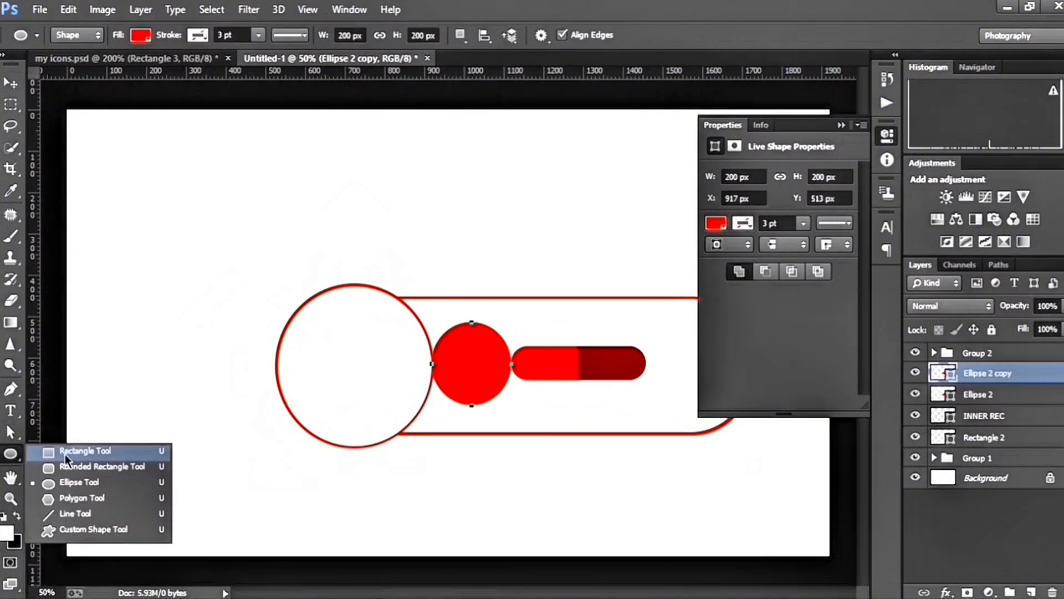
pyautogui.click(75, 452)
pyautogui.click(463, 35)
pyautogui.click(433, 73)
pyautogui.moveTo(426, 306); pyautogui.dragTo(472, 433)
# Fill the half-circle copy with the pill's dark red, #870000
pyautogui.click(916, 394)
pyautogui.click(916, 394)
pyautogui.doubleClick(940, 373)
pyautogui.press('Escape')
pyautogui.doubleClick(941, 373)
pyautogui.click(613, 363)
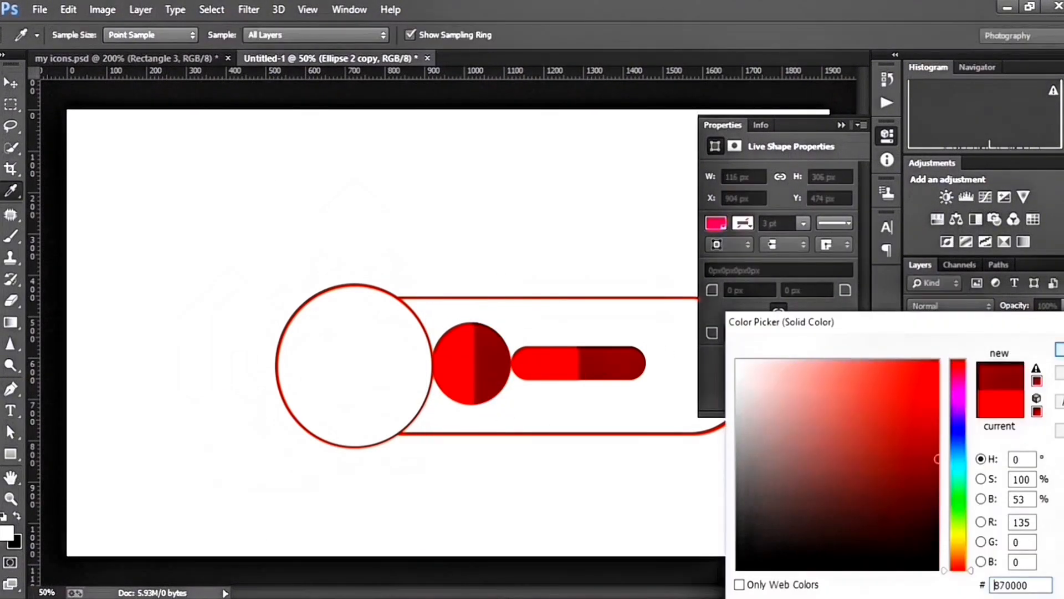
pyautogui.click(1060, 350)
# Merge the half-circle copy's shape components and group it with the full red circle layer
pyautogui.click(460, 35)
pyautogui.click(540, 142)
pyautogui.click(841, 126)
pyautogui.keyDown('shift'); pyautogui.click(974, 400); pyautogui.keyUp('shift')
pyautogui.hotkey('ctrl', 'g')
# Group the pill's Rectangle 2 and INNER REC layers together
pyautogui.click(982, 413)
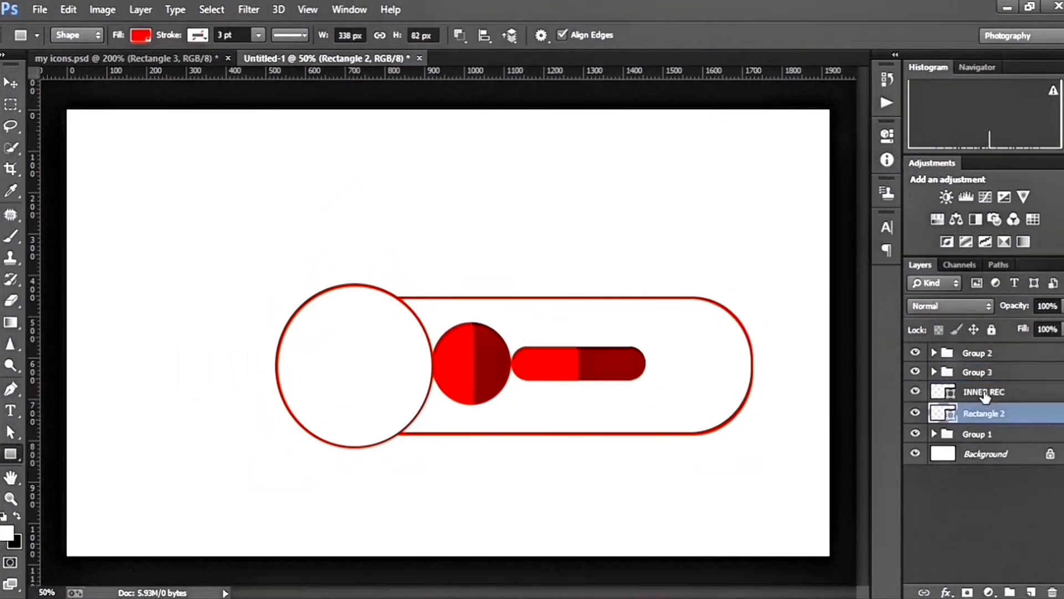
pyautogui.keyDown('shift'); pyautogui.click(985, 393); pyautogui.keyUp('shift')
pyautogui.hotkey('ctrl', 'g')
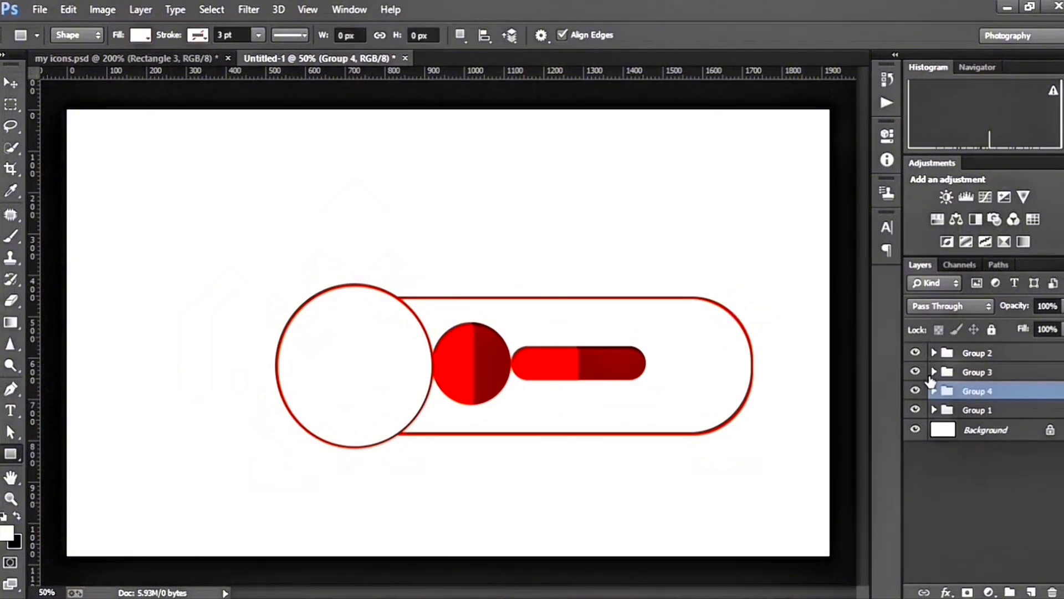
# Duplicate the two-tone circle's group, Group 3, and rename the copy Group 5
pyautogui.click(915, 372)
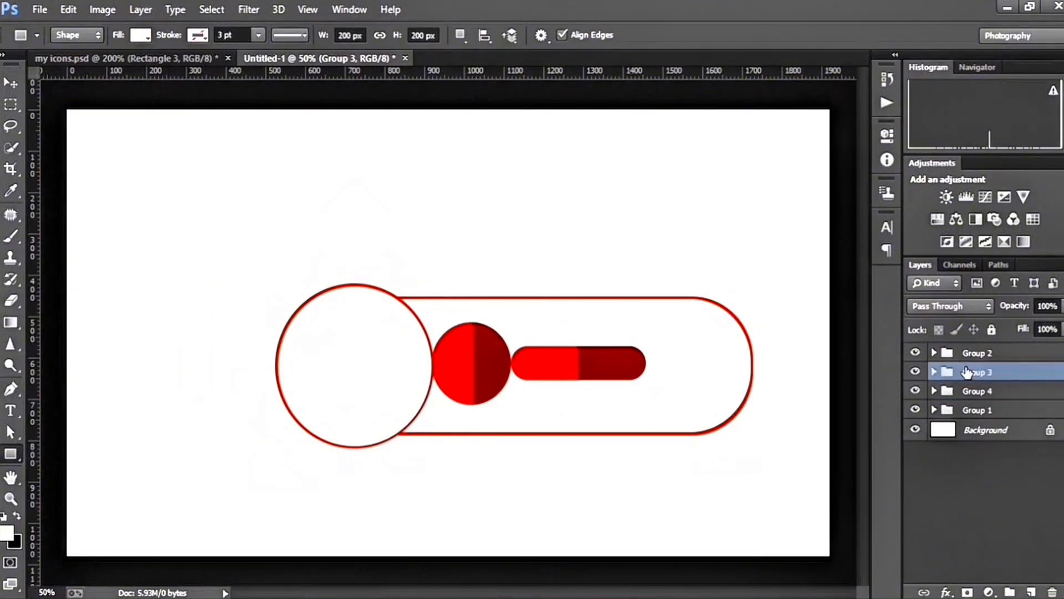
pyautogui.hotkey('ctrl', 'j')
pyautogui.doubleClick(998, 372)
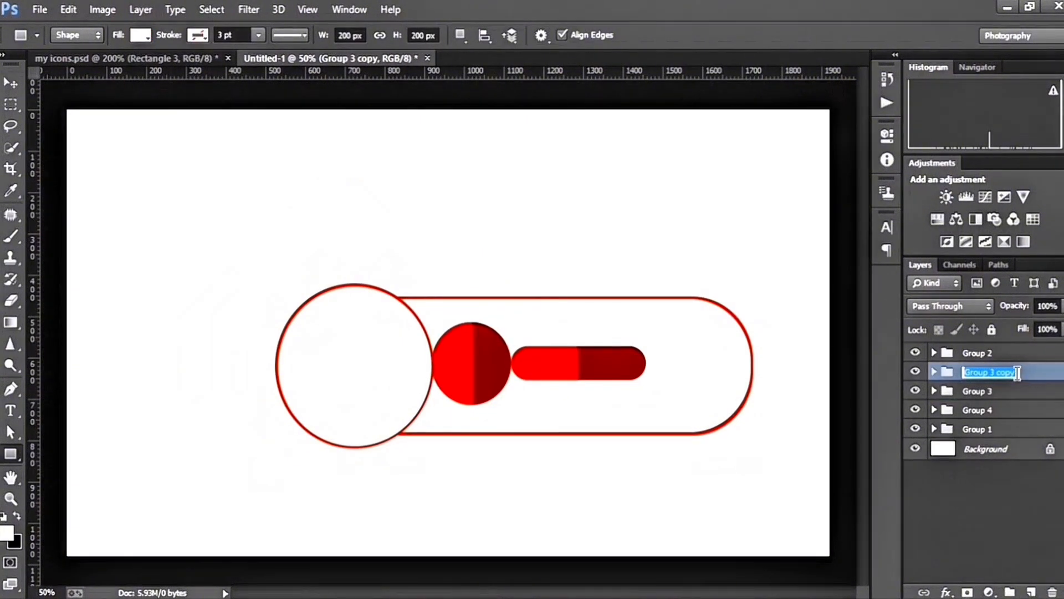
pyautogui.click(1018, 372)
pyautogui.write('5')
pyautogui.press('Return')
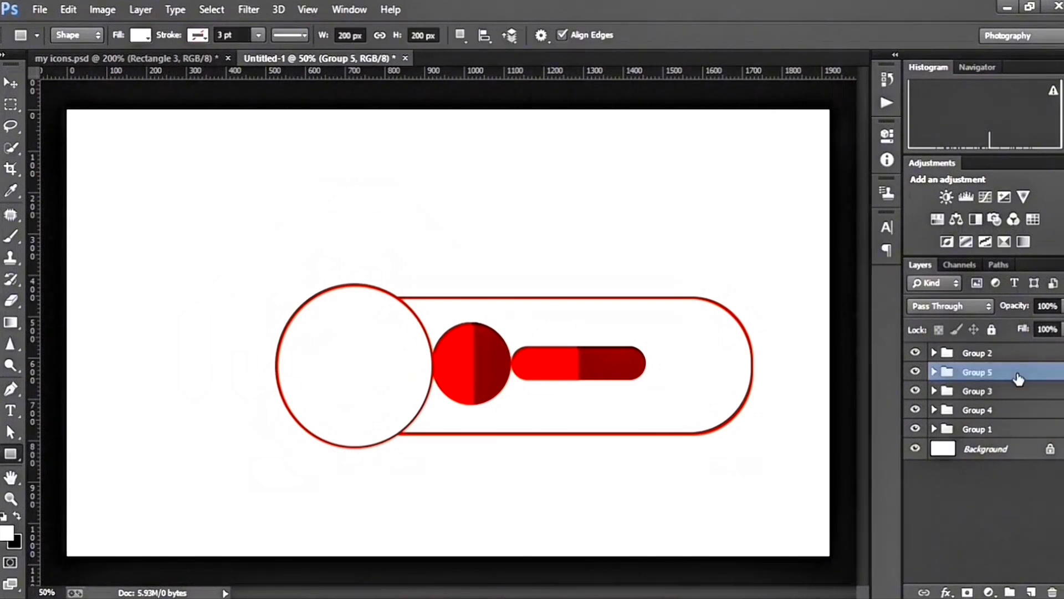
# Move the circle copy to the right end of the outlined rectangle and shift the pill and original circle slightly right to space them
pyautogui.click(10, 82)
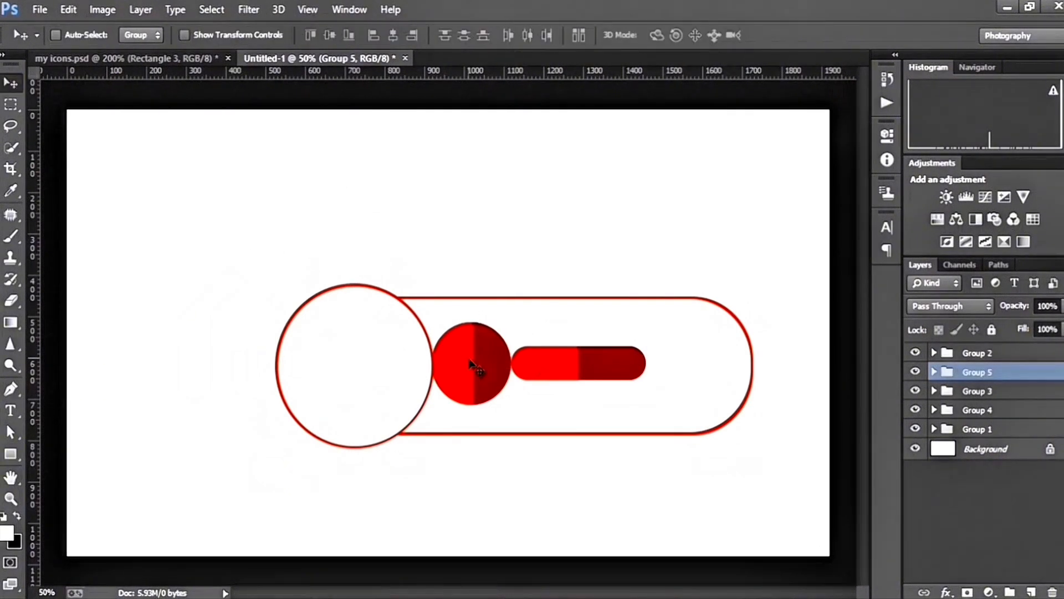
pyautogui.moveTo(472, 367); pyautogui.dragTo(708, 365)
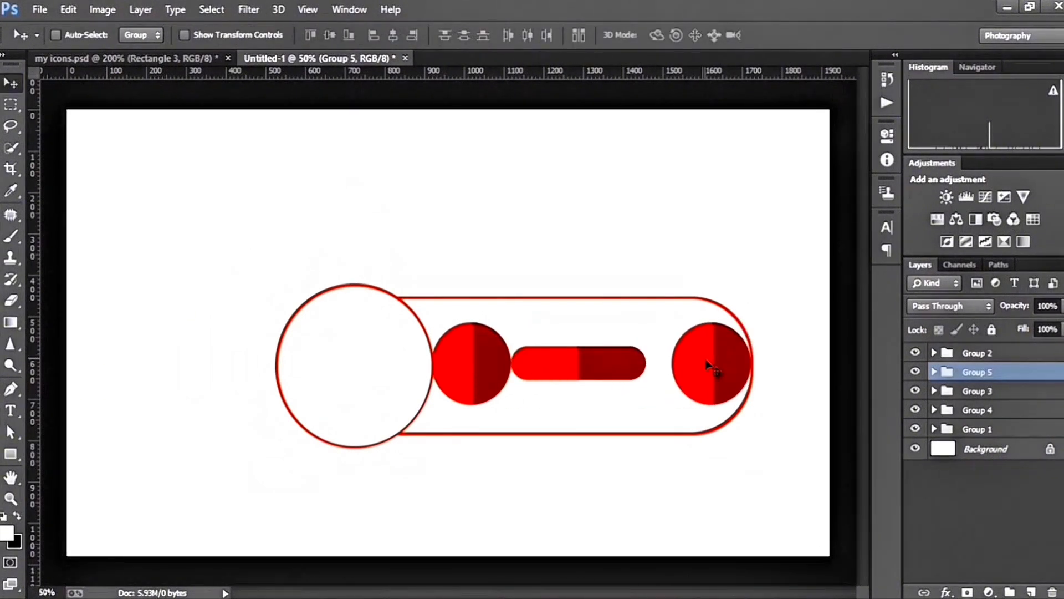
pyautogui.click(972, 391)
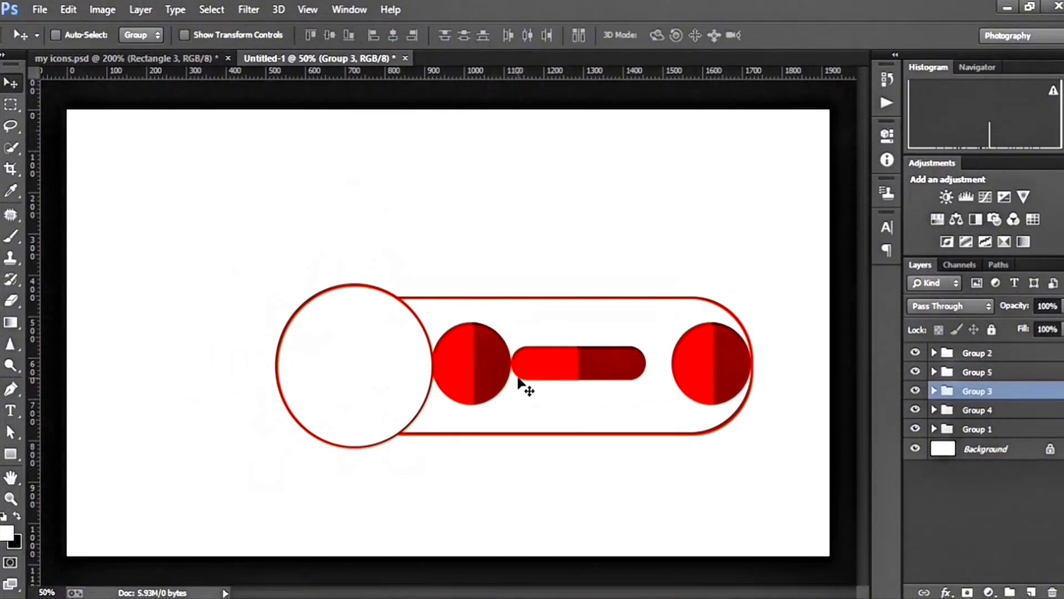
pyautogui.click(966, 411)
pyautogui.moveTo(589, 368); pyautogui.dragTo(603, 368)
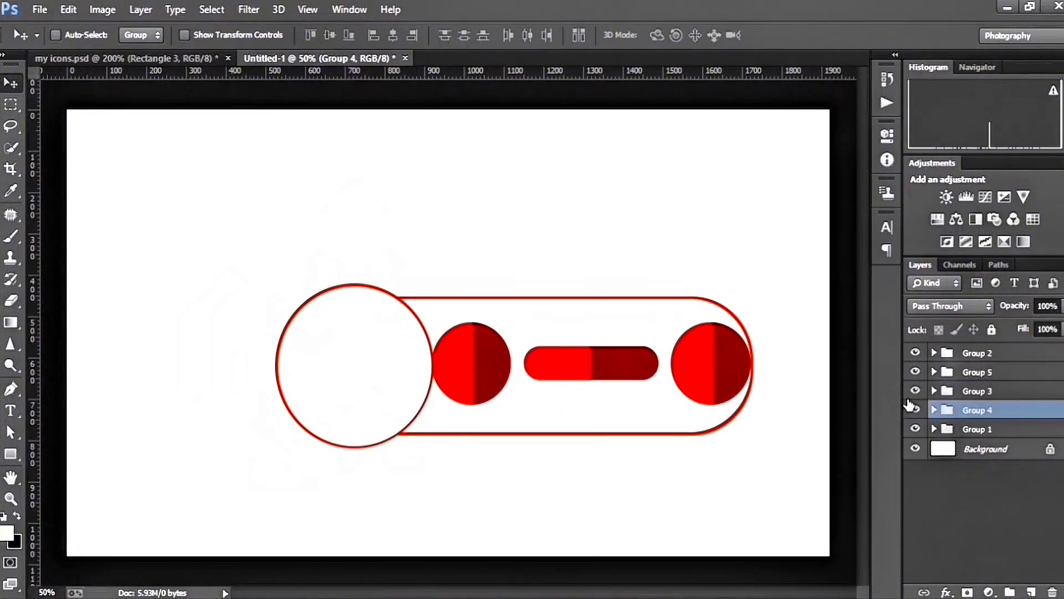
pyautogui.click(974, 392)
pyautogui.moveTo(487, 369); pyautogui.dragTo(491, 369)
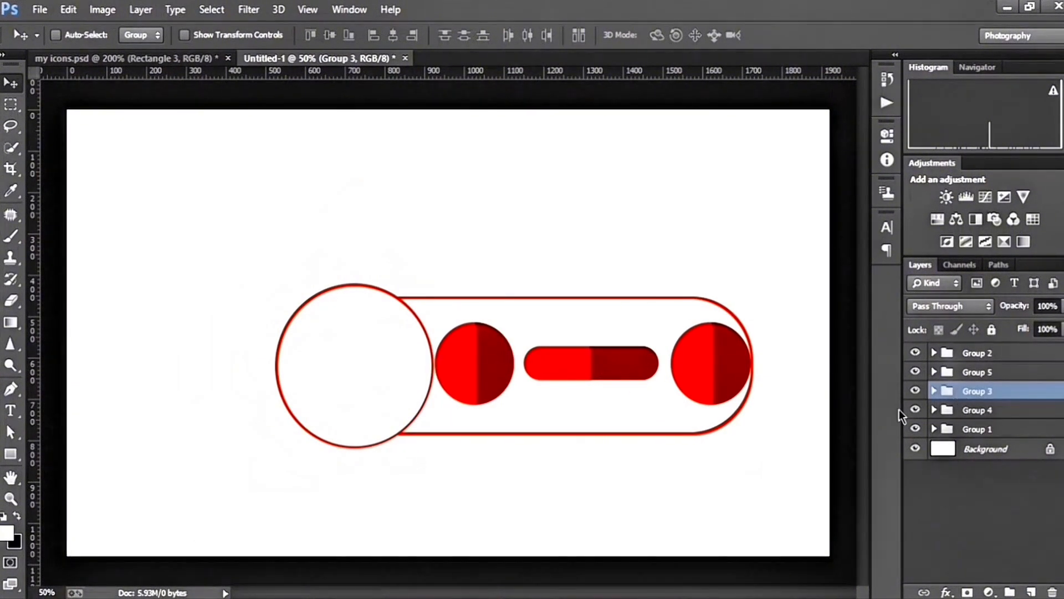
# Add the white text SUBSCRIBE over the pill in Arial Bold at 60 pt, on a layer above the pill's group
pyautogui.click(1004, 411)
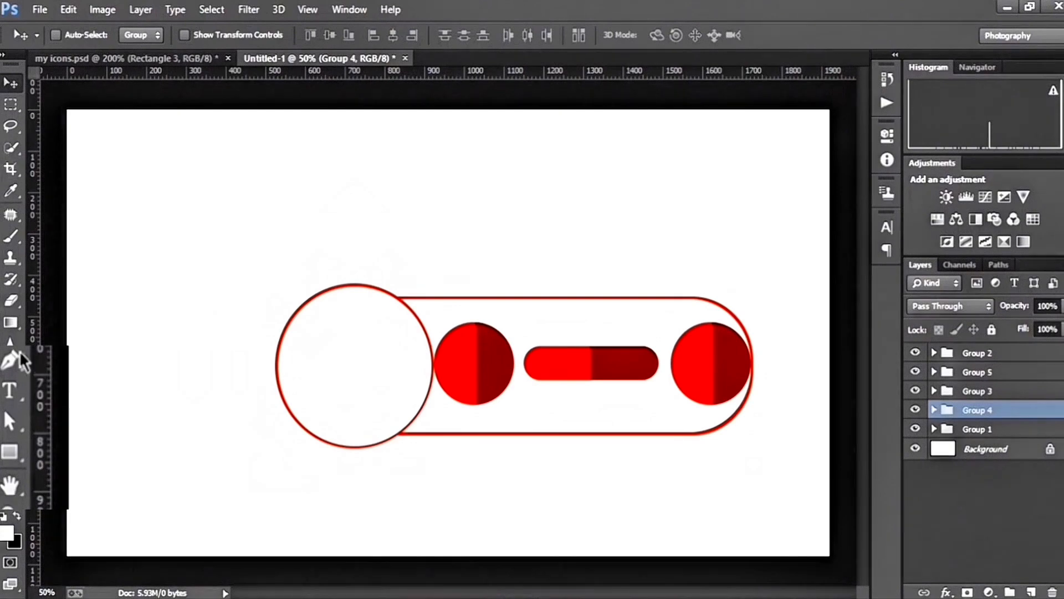
pyautogui.click(10, 409)
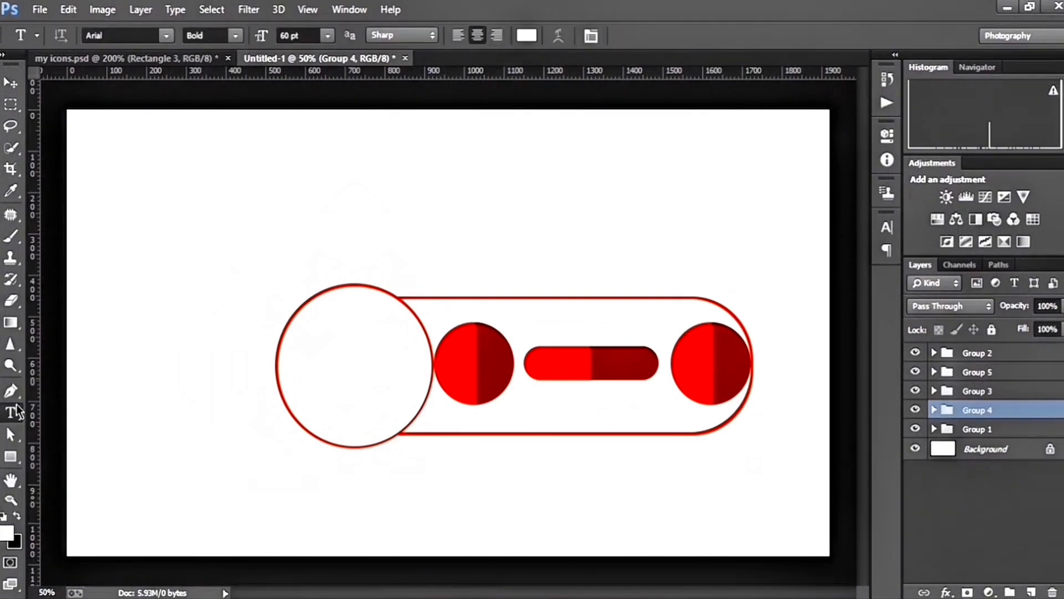
pyautogui.click(166, 36)
pyautogui.click(235, 35)
pyautogui.click(235, 35)
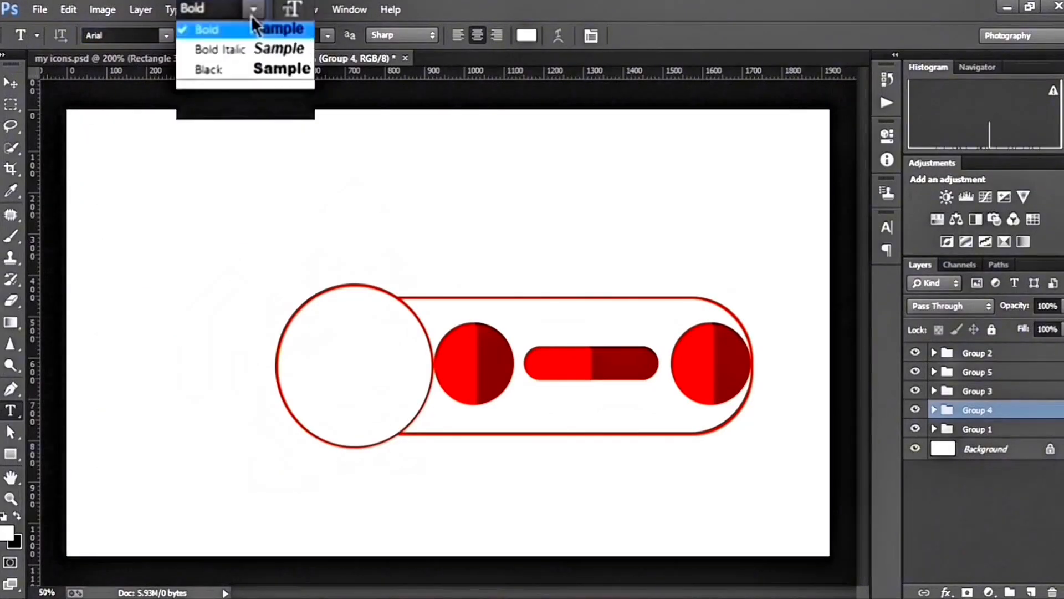
pyautogui.click(240, 74)
pyautogui.click(553, 364)
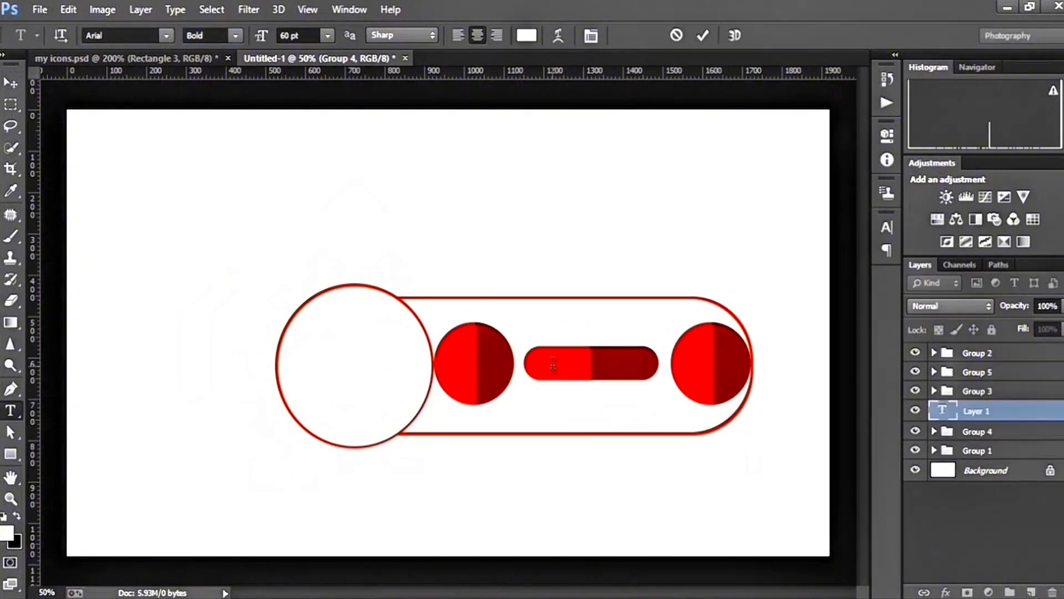
pyautogui.click(528, 36)
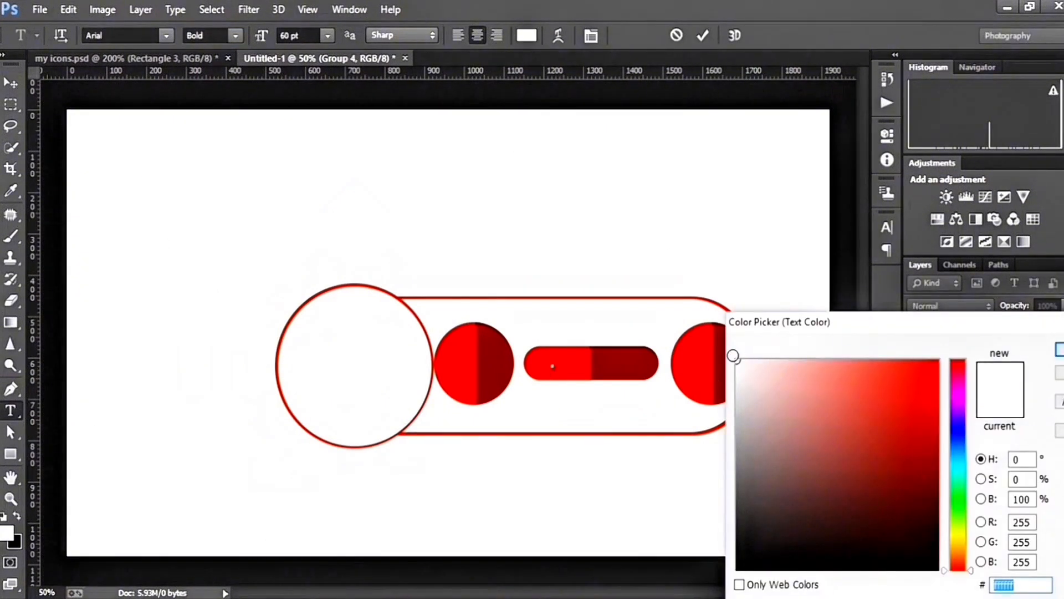
pyautogui.click(743, 361)
pyautogui.moveTo(1011, 325); pyautogui.dragTo(874, 307)
pyautogui.click(930, 337)
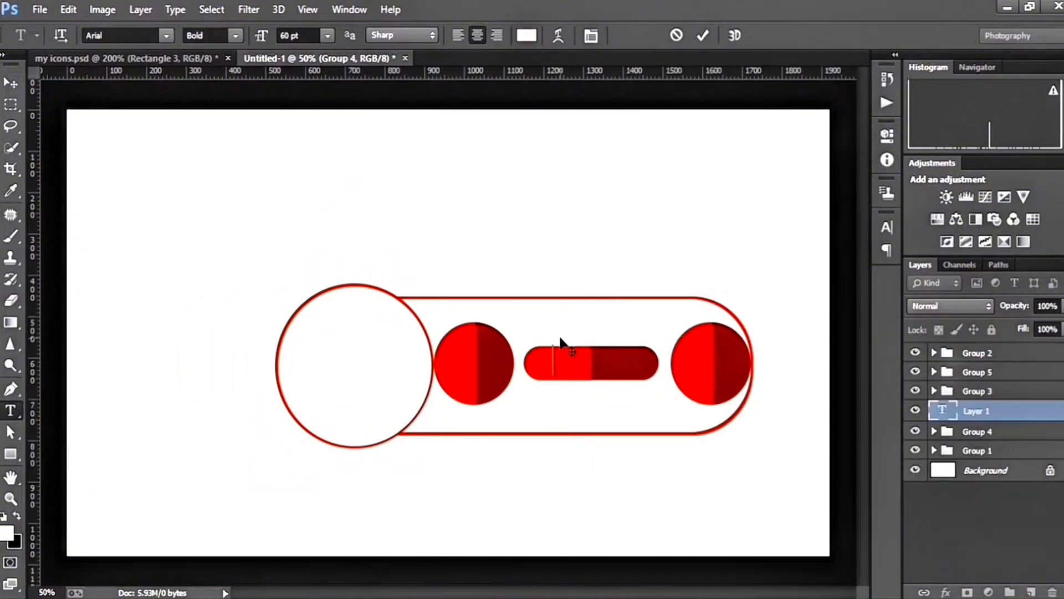
pyautogui.write('SUBS')
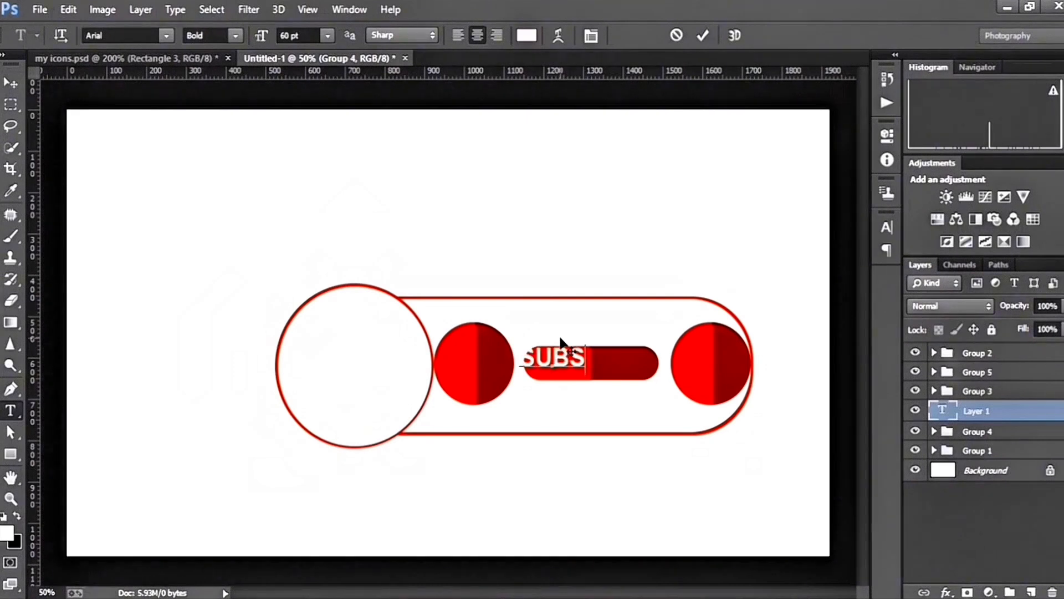
pyautogui.write('CRIBE')
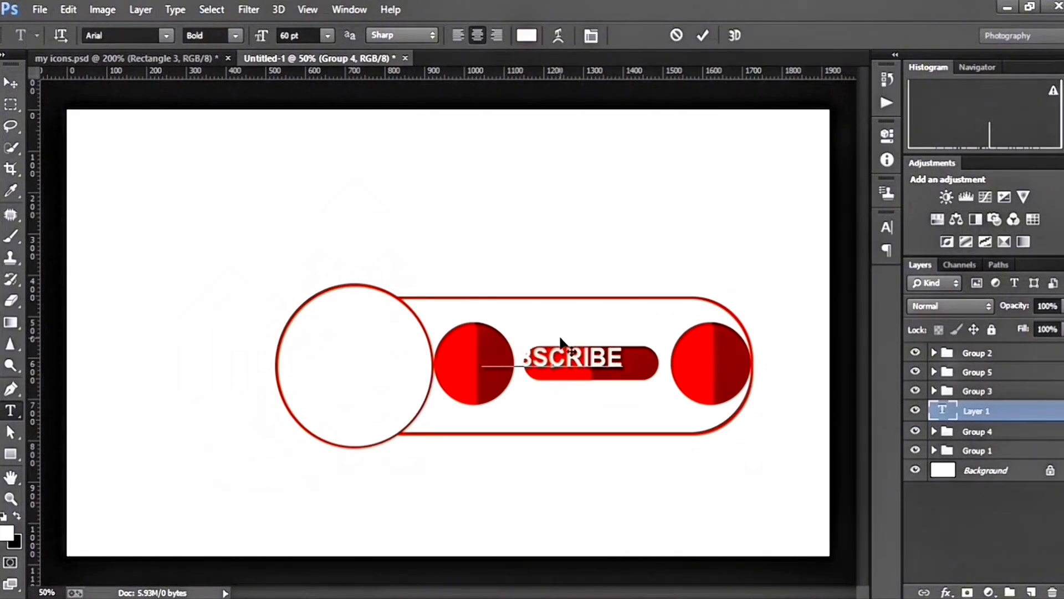
pyautogui.click(704, 36)
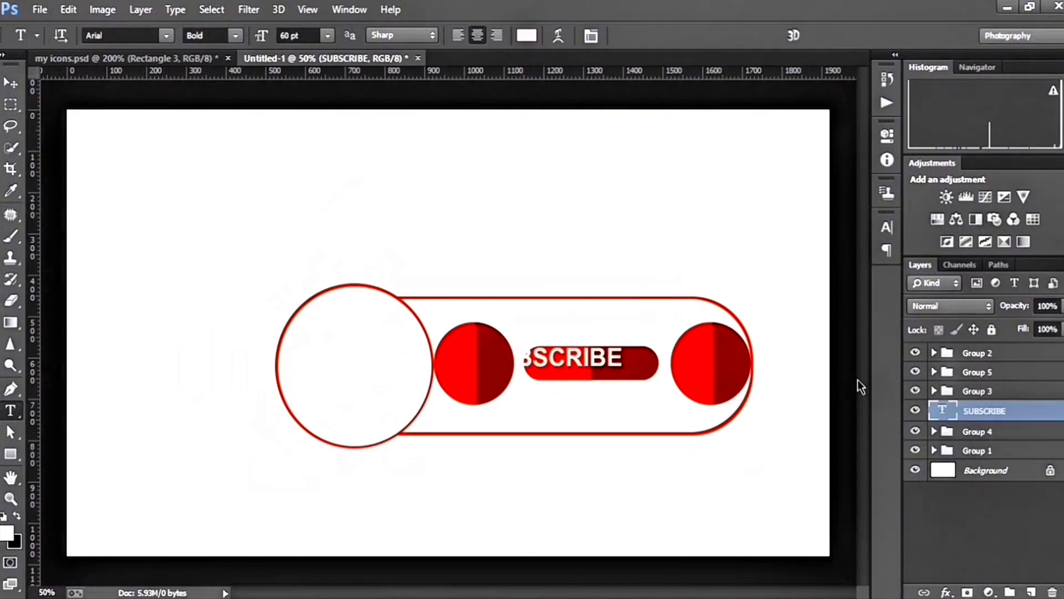
# Scale the pill's group up slightly to about 352 by 84 px
pyautogui.click(973, 430)
pyautogui.hotkey('ctrl', 't')
pyautogui.moveTo(658, 381); pyautogui.dragTo(663, 382)
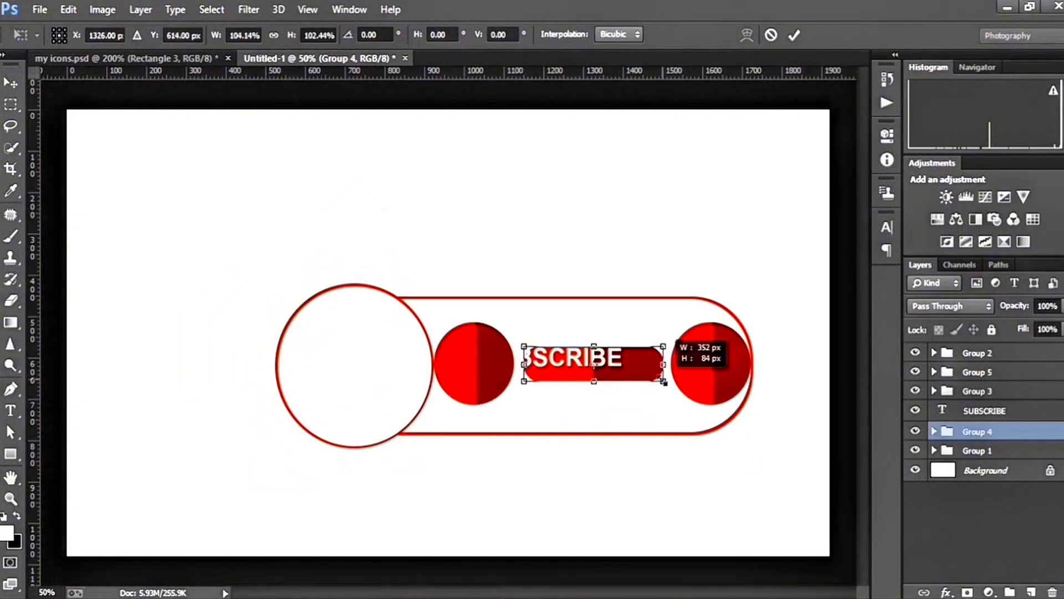
pyautogui.click(794, 35)
# Move the SUBSCRIBE text down and right so it sits centered over the pill
pyautogui.click(987, 410)
pyautogui.press('v')
pyautogui.hotkey('shift', 'Down')
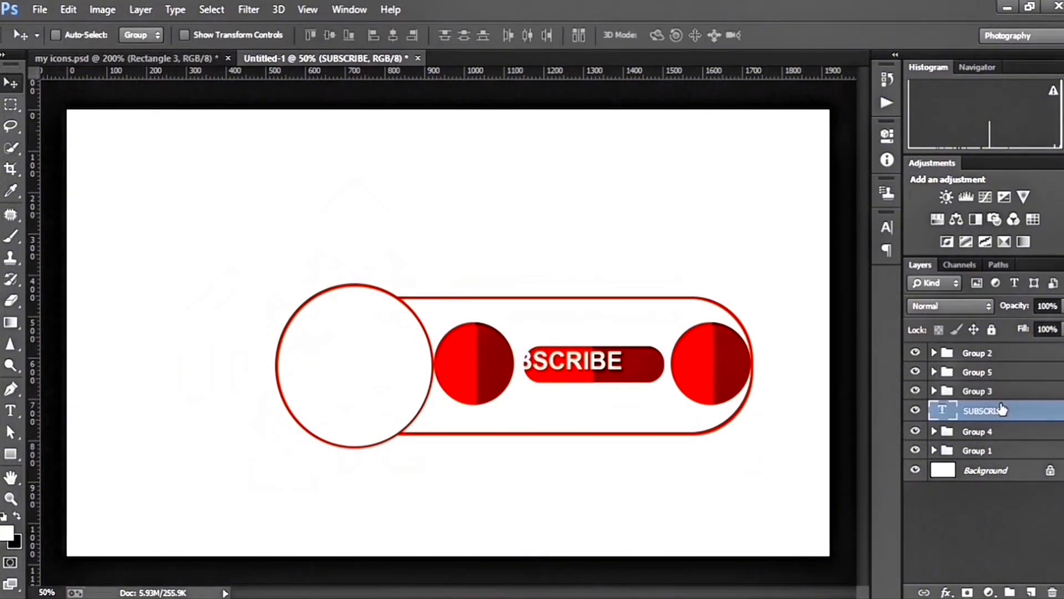
pyautogui.hotkey('shift', 'Right')
pyautogui.hotkey('shift', 'Right')
pyautogui.hotkey('shift', 'Right')
pyautogui.hotkey('shift', 'Right')
pyautogui.hotkey('shift', 'Right')
pyautogui.hotkey('shift', 'Right')
pyautogui.hotkey('shift', 'Right')
pyautogui.hotkey('shift', 'Right')
pyautogui.hotkey('shift', 'Right')
pyautogui.hotkey('shift', 'Right')
pyautogui.hotkey('shift', 'Right')
pyautogui.hotkey('shift', 'Right')
pyautogui.hotkey('shift', 'Right')
pyautogui.hotkey('shift', 'Right')
pyautogui.hotkey('shift', 'Right')
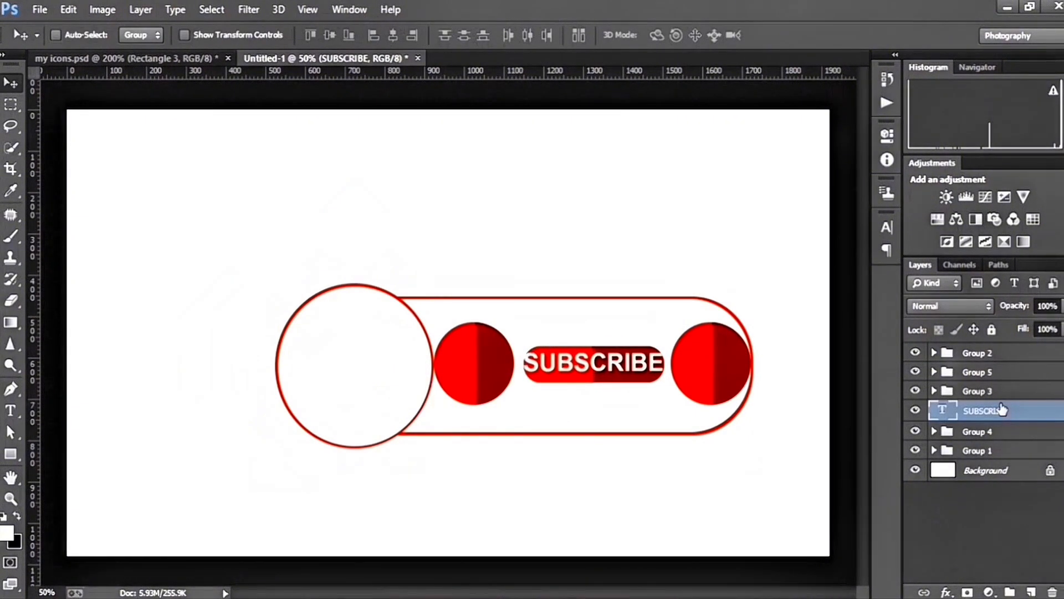
# Widen the pill's group slightly so it extends past both ends of the SUBSCRIBE text
pyautogui.click(1001, 431)
pyautogui.hotkey('ctrl', 't')
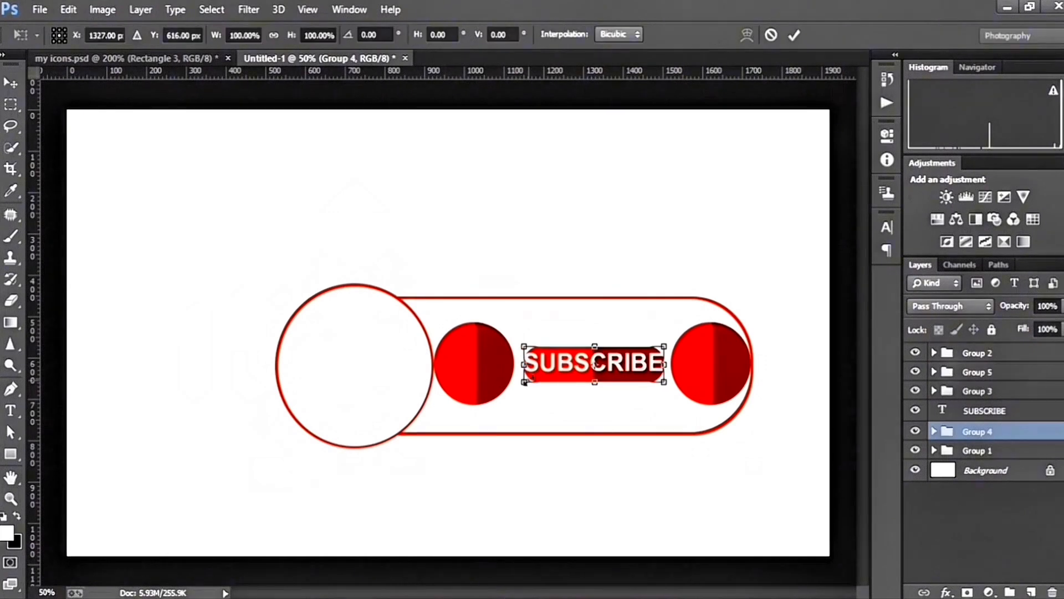
pyautogui.moveTo(524, 364); pyautogui.dragTo(514, 364)
pyautogui.click(792, 35)
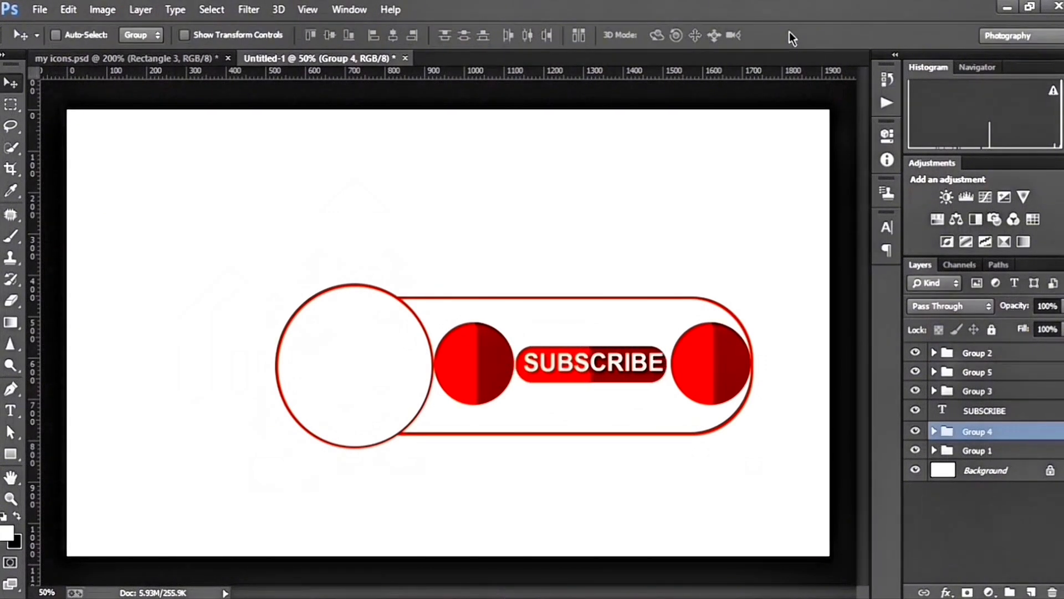
# Scale the SUBSCRIBE text down slightly so it fits inside the pill with a margin
pyautogui.click(991, 410)
pyautogui.hotkey('ctrl', 't')
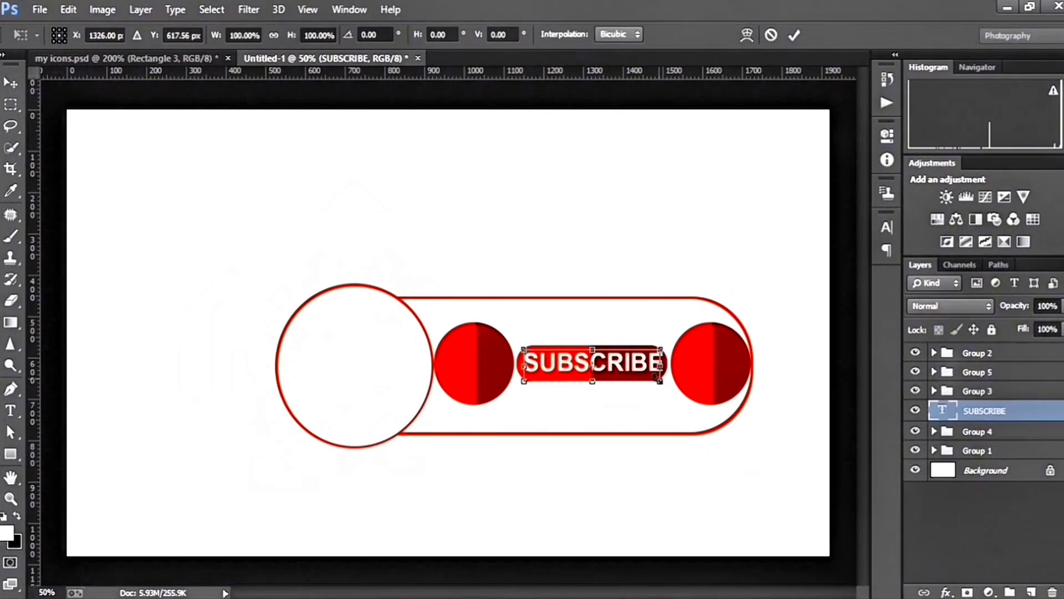
pyautogui.moveTo(664, 348); pyautogui.dragTo(655, 350)
pyautogui.click(793, 35)
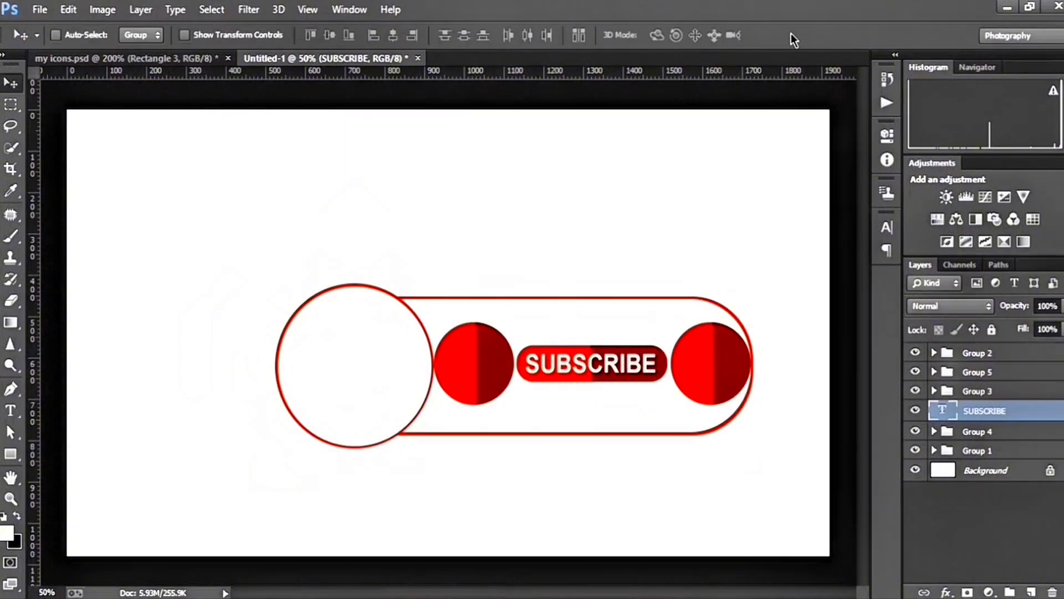
# Draw a closed white thumbs-up shape about 81 by 60 px inside the left two-tone circle with the Pen tool, above Group 3
pyautogui.hotkey('ctrl', 'g')
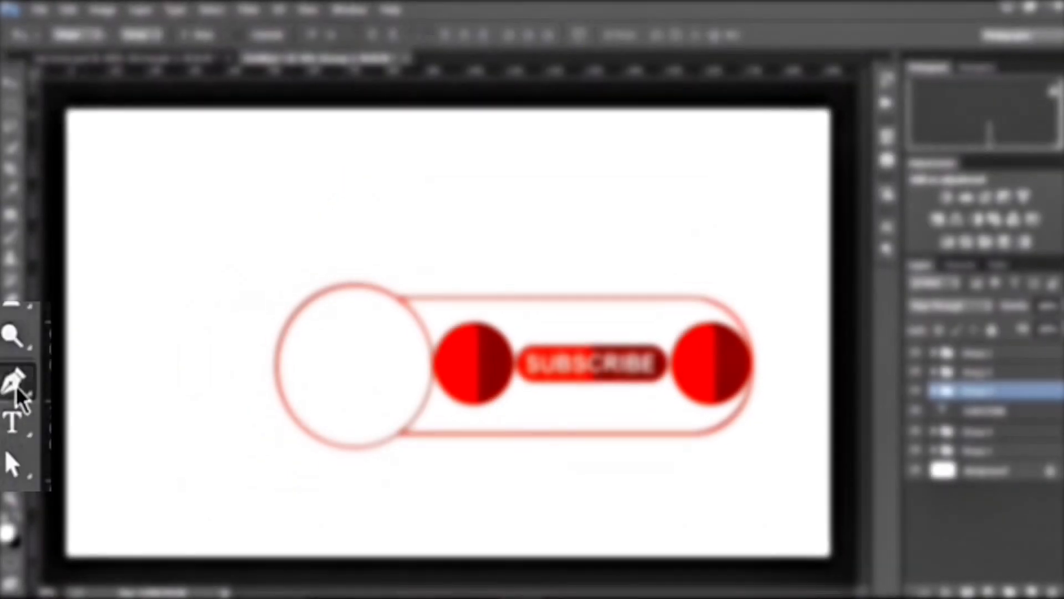
pyautogui.click(16, 389)
pyautogui.hotkey('ctrl', '+')
pyautogui.hotkey('ctrl', '+')
pyautogui.hotkey('ctrl', '+')
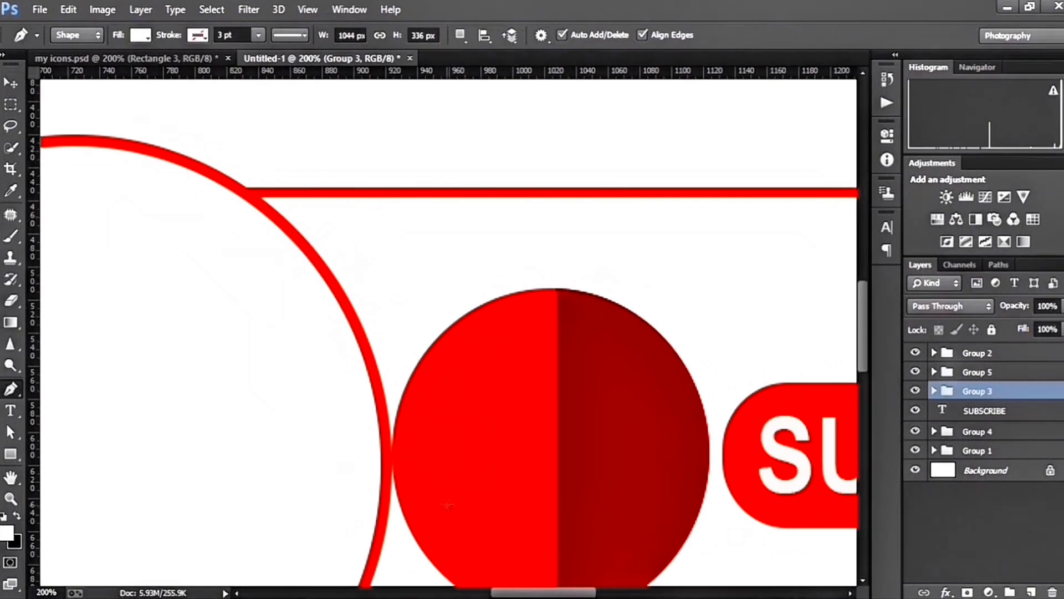
pyautogui.click(448, 500)
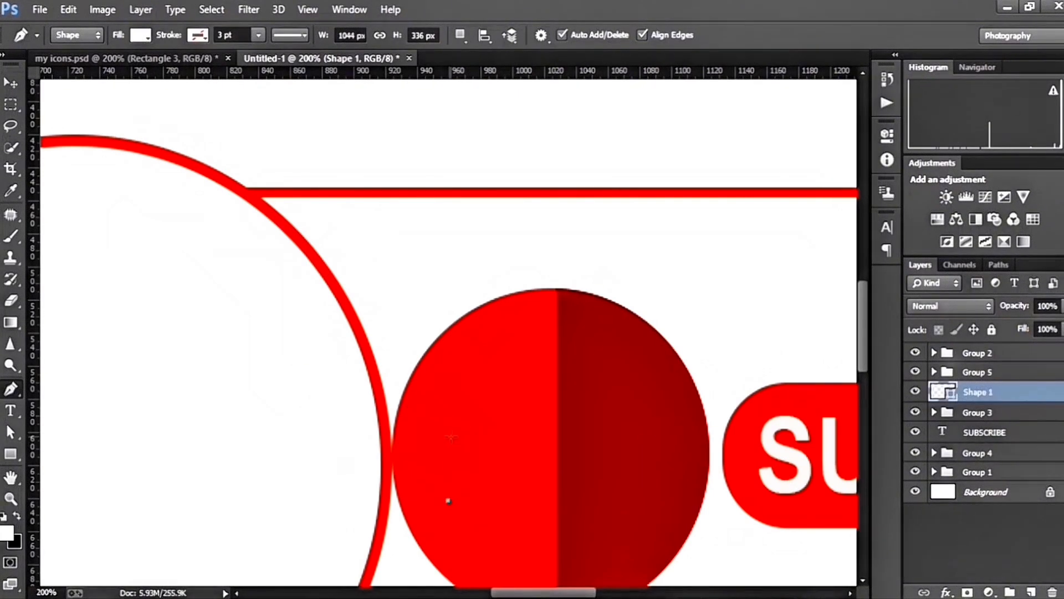
pyautogui.click(508, 438)
pyautogui.click(545, 400)
pyautogui.click(553, 403)
pyautogui.click(554, 438)
pyautogui.click(577, 437)
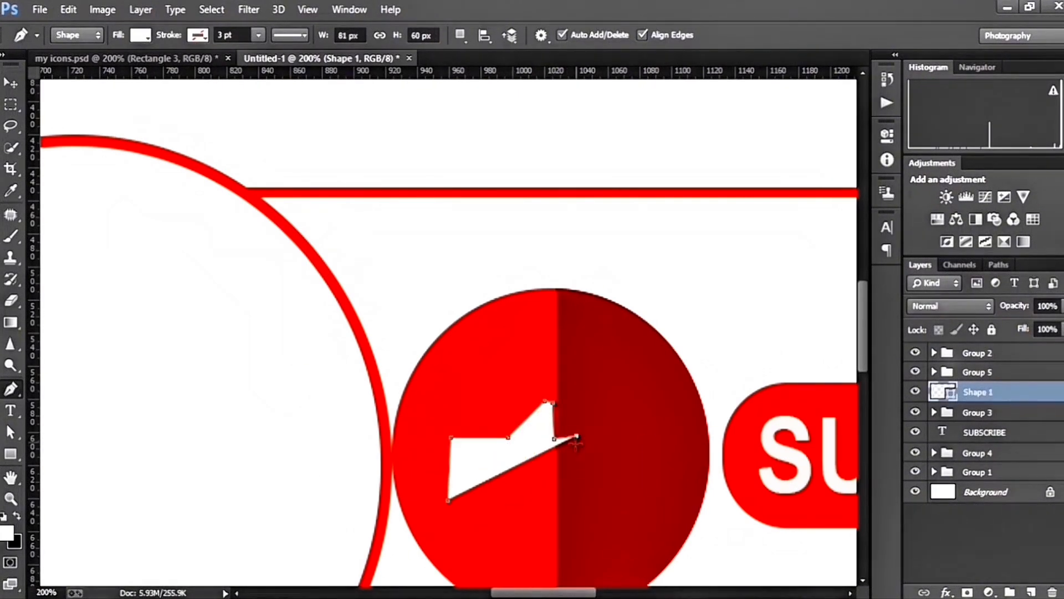
pyautogui.click(576, 454)
pyautogui.click(575, 465)
pyautogui.click(572, 482)
pyautogui.click(567, 498)
pyautogui.click(448, 501)
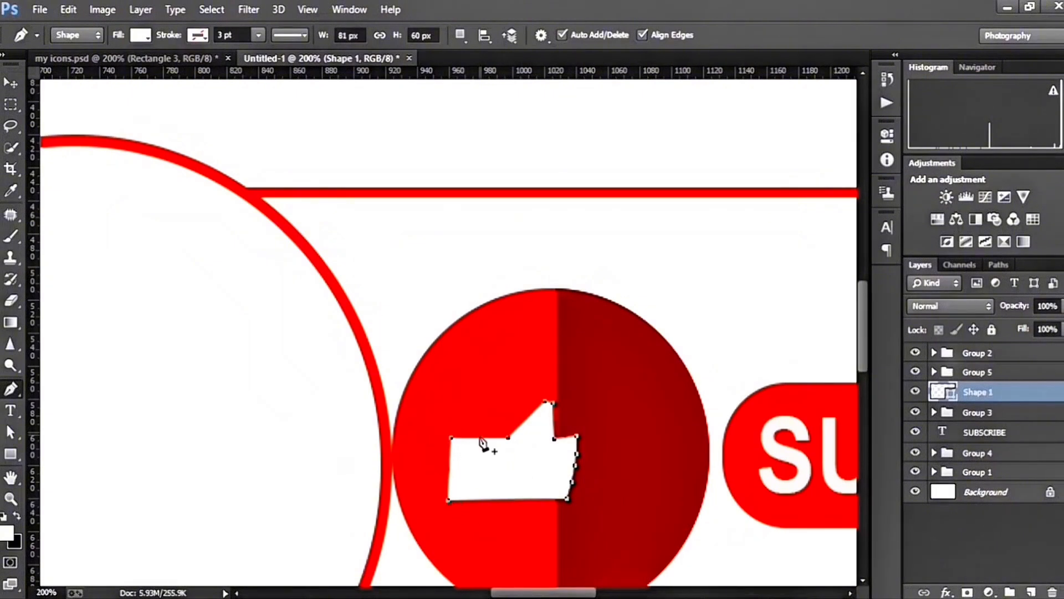
pyautogui.click(460, 35)
pyautogui.click(496, 89)
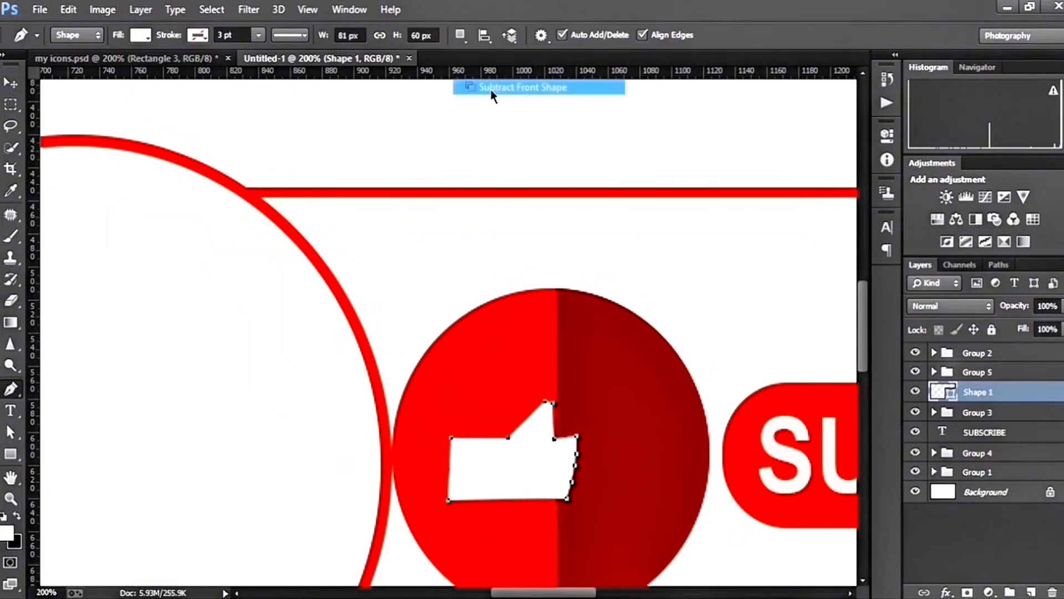
pyautogui.hotkey('ctrl', 'z')
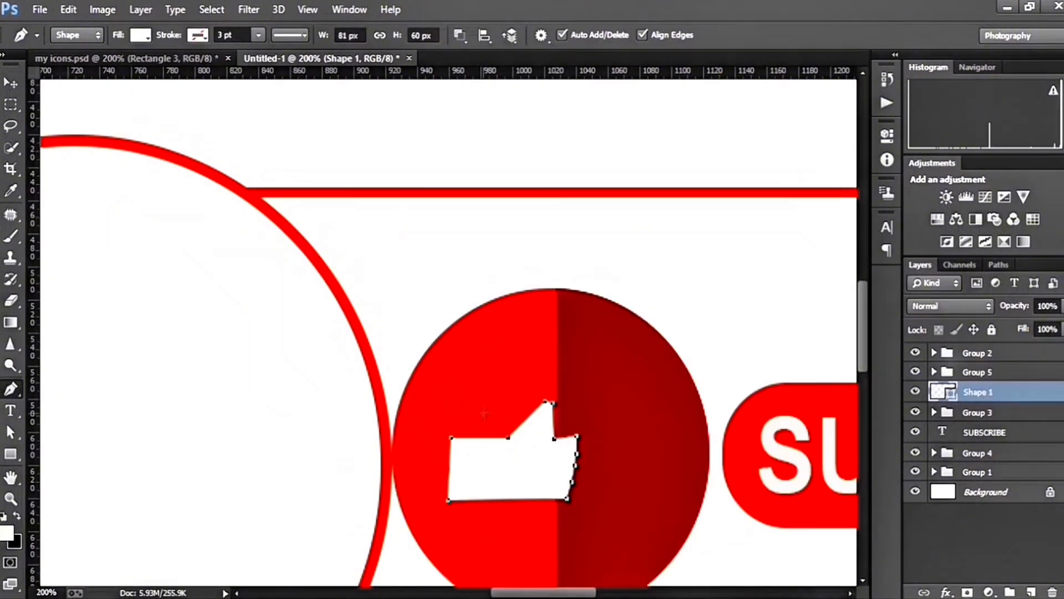
# Subtract a narrow vertical rectangle near the cuff end of the thumbs-up shape, and merge the shape components
pyautogui.rightClick(10, 453)
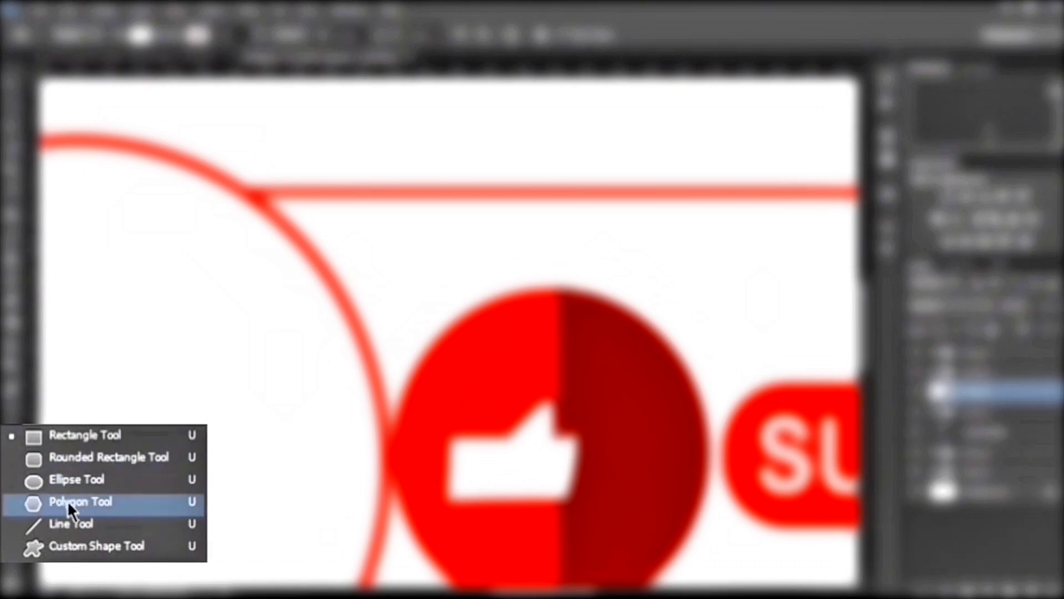
pyautogui.click(58, 439)
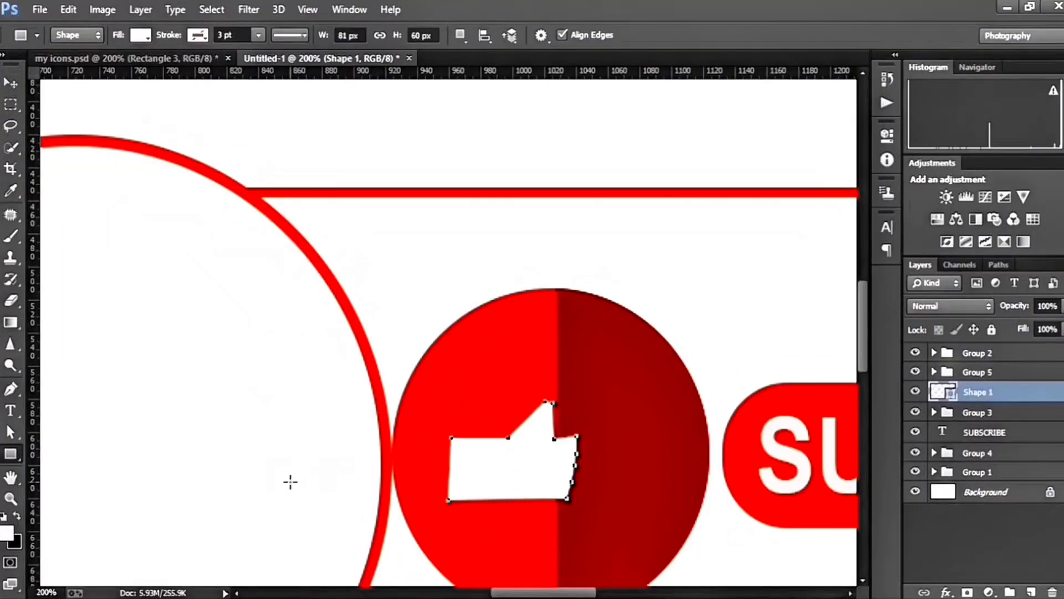
pyautogui.click(460, 34)
pyautogui.click(521, 87)
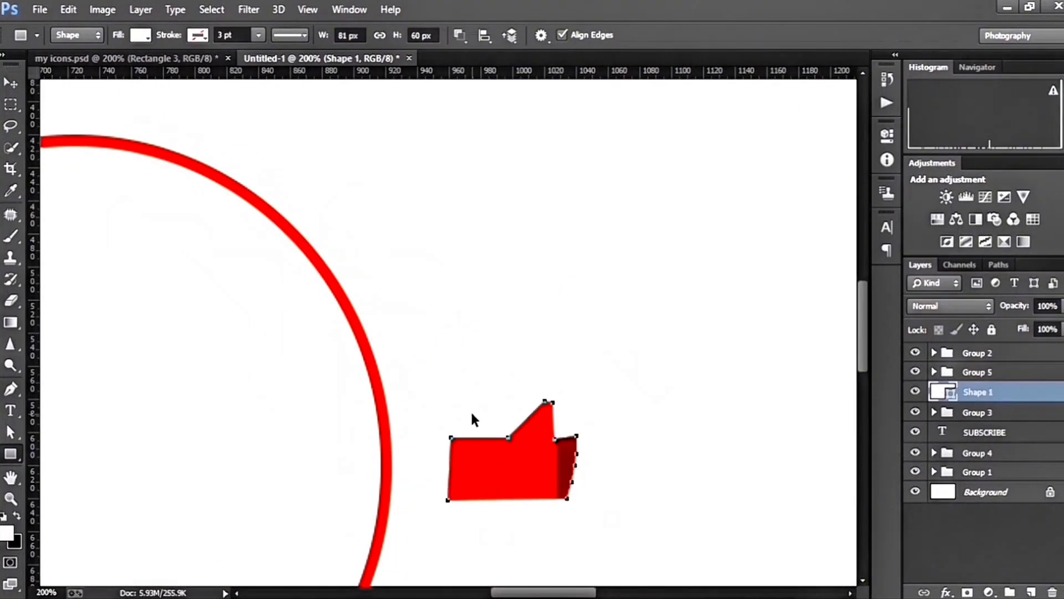
pyautogui.hotkey('ctrl', 'z')
pyautogui.moveTo(465, 427); pyautogui.dragTo(481, 514)
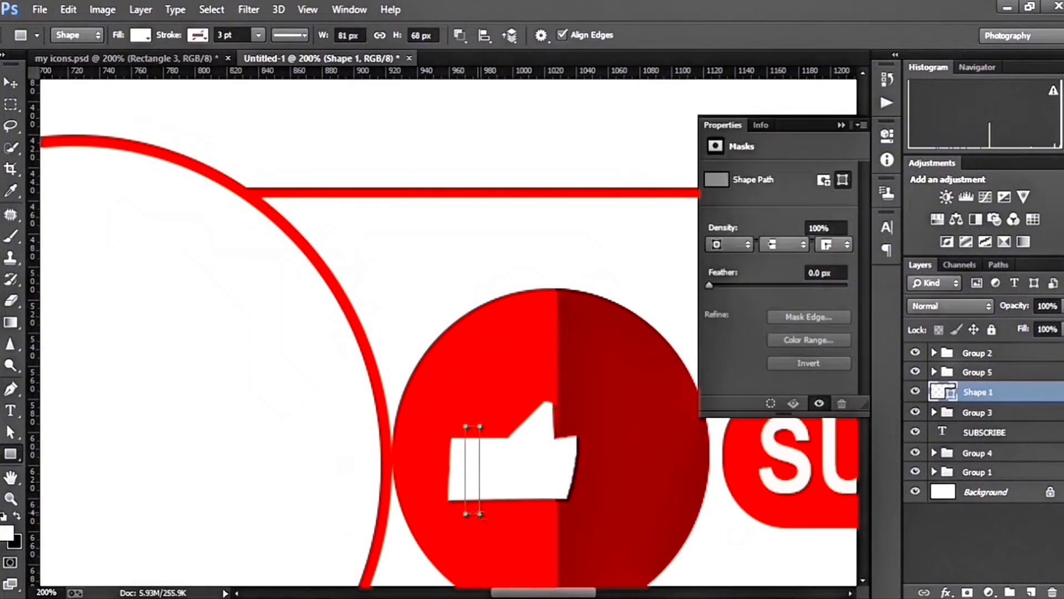
pyautogui.click(840, 125)
pyautogui.click(459, 35)
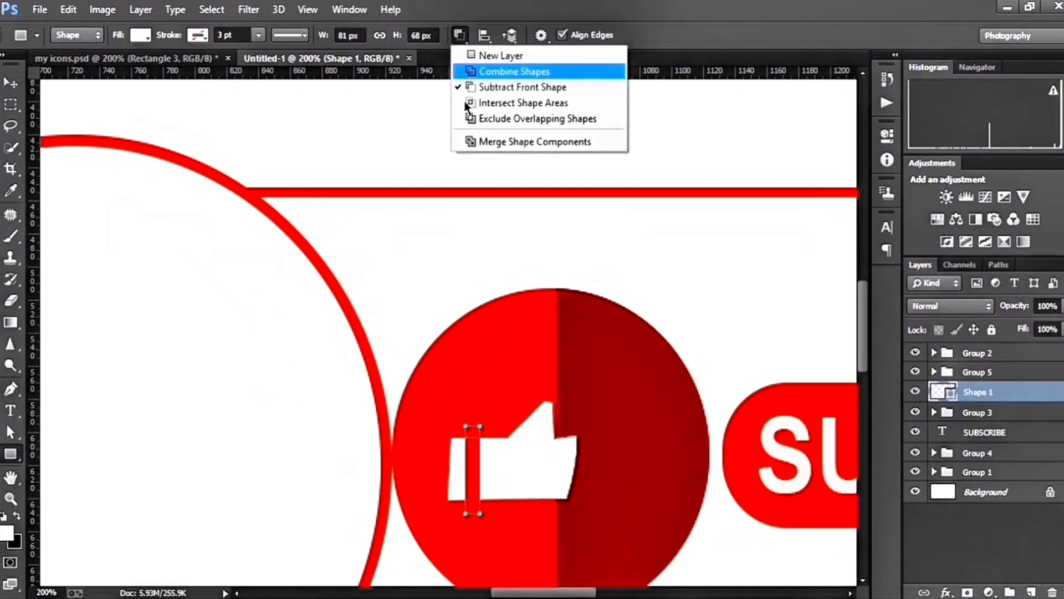
pyautogui.click(515, 141)
# Enlarge the thumbs-up icon to about 93 by 94 px and center it in the left two-tone circle
pyautogui.hotkey('ctrl', 't')
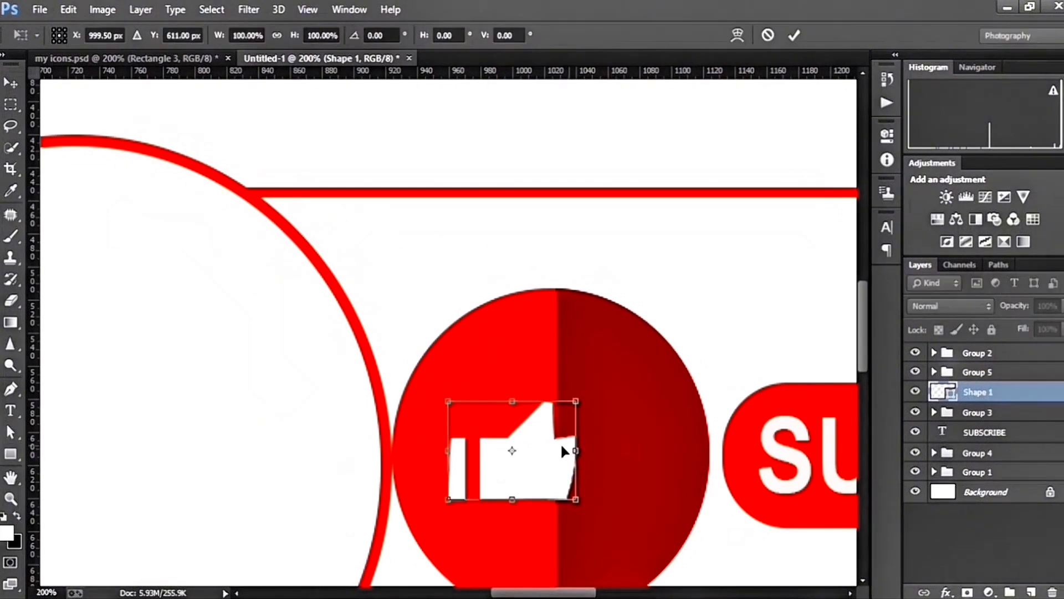
pyautogui.moveTo(543, 450); pyautogui.dragTo(565, 460)
pyautogui.moveTo(486, 401); pyautogui.dragTo(483, 384)
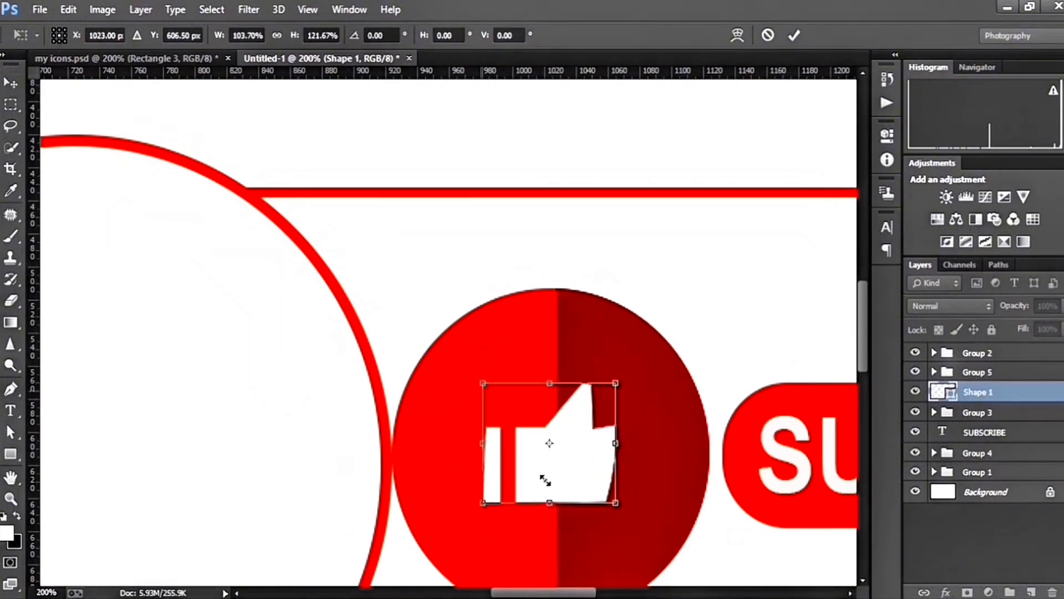
pyautogui.moveTo(618, 507); pyautogui.dragTo(626, 524)
pyautogui.moveTo(593, 421); pyautogui.dragTo(596, 411)
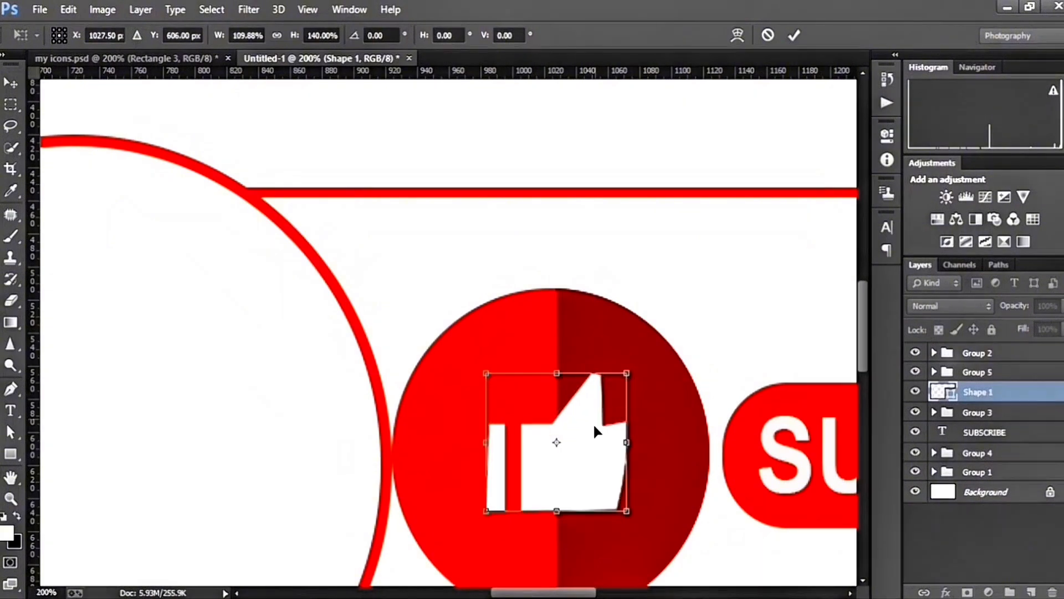
pyautogui.moveTo(624, 511); pyautogui.dragTo(633, 527)
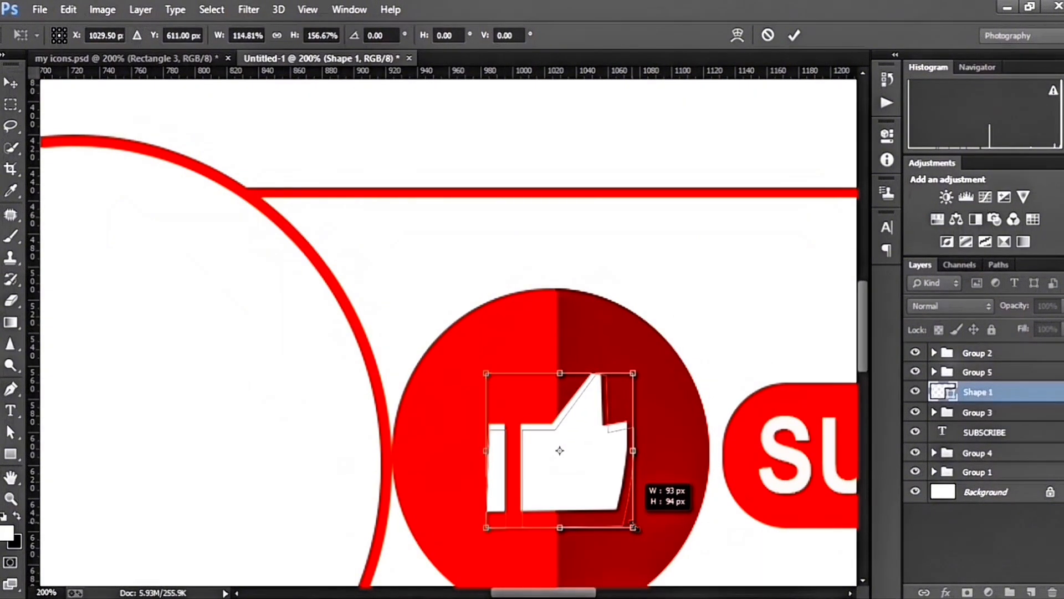
pyautogui.click(793, 36)
# Start a small bell outline inside the right two-tone circle with the Pen tool, drawing its left side and top as a new shape
pyautogui.moveTo(583, 594); pyautogui.dragTo(703, 594)
pyautogui.scroll(-3, 862, 369)
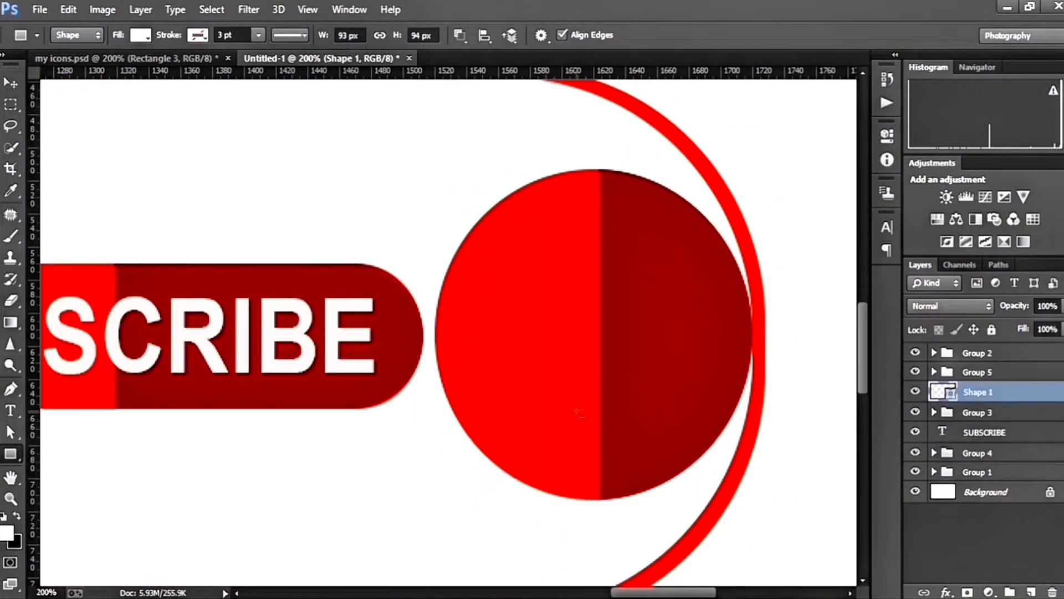
pyautogui.click(12, 388)
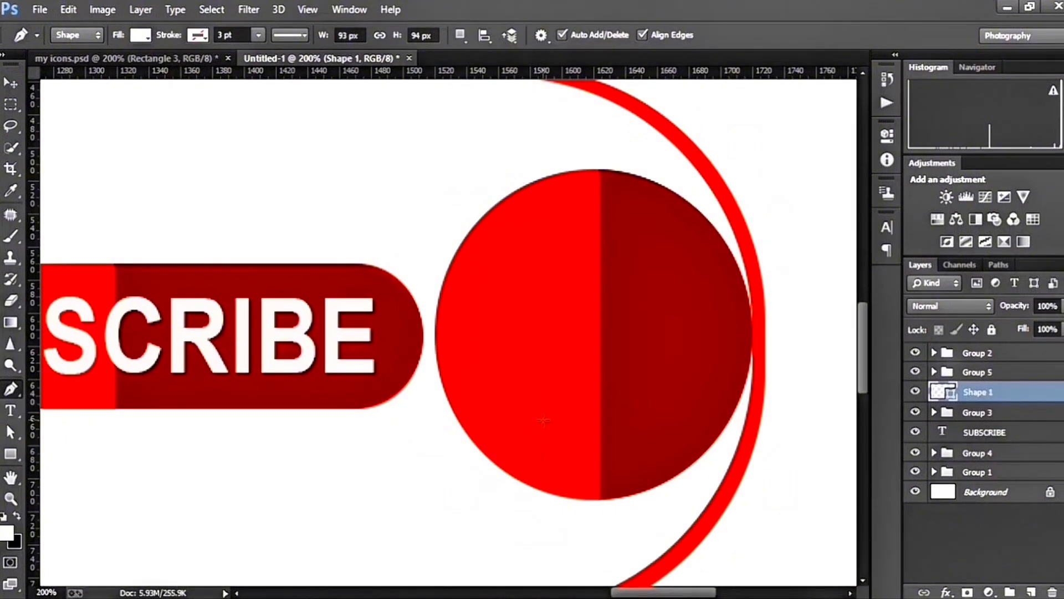
pyautogui.click(533, 421)
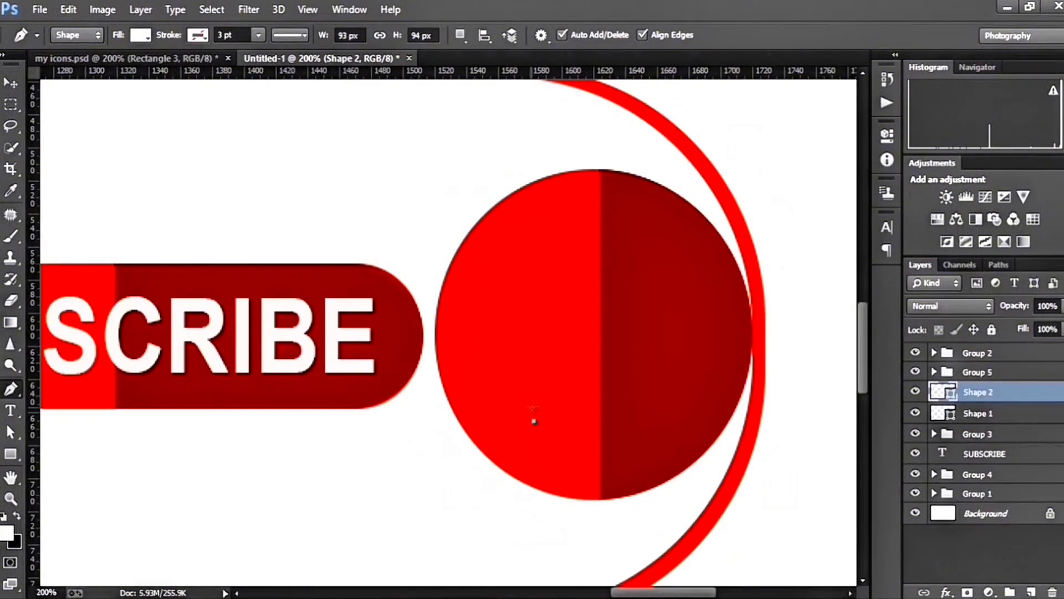
pyautogui.click(533, 377)
pyautogui.moveTo(548, 352); pyautogui.dragTo(588, 341)
pyautogui.hotkey('ctrl', 'z')
pyautogui.hotkey('ctrl', 'z')
pyautogui.click(546, 360)
pyautogui.moveTo(548, 351); pyautogui.dragTo(561, 367)
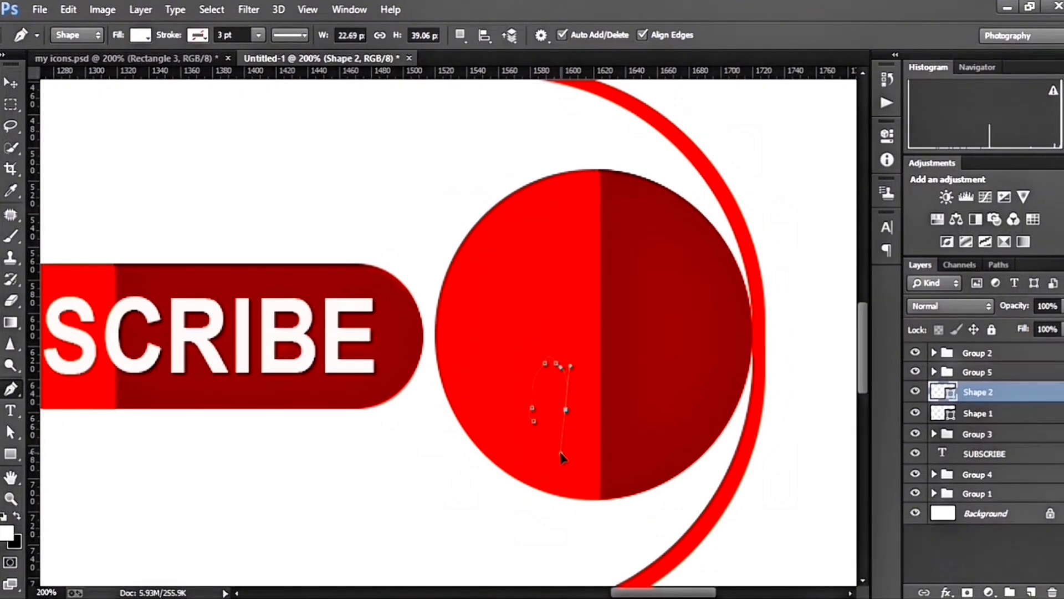
# Draw the bell's right side and base with the Pen tool and close the outline
pyautogui.hotkey('ctrl', 'z')
pyautogui.moveTo(553, 431); pyautogui.dragTo(551, 448)
pyautogui.click(555, 427)
pyautogui.moveTo(562, 423); pyautogui.dragTo(555, 425)
pyautogui.hotkey('ctrl', 'z')
pyautogui.press('alt')
pyautogui.hotkey('ctrl', 'z')
pyautogui.click(534, 422)
# Scale the bell outline to about 285% width and 200% height and center it in the right two-tone circle
pyautogui.hotkey('ctrl', 't')
pyautogui.moveTo(553, 385); pyautogui.dragTo(584, 326)
pyautogui.moveTo(596, 362); pyautogui.dragTo(582, 343)
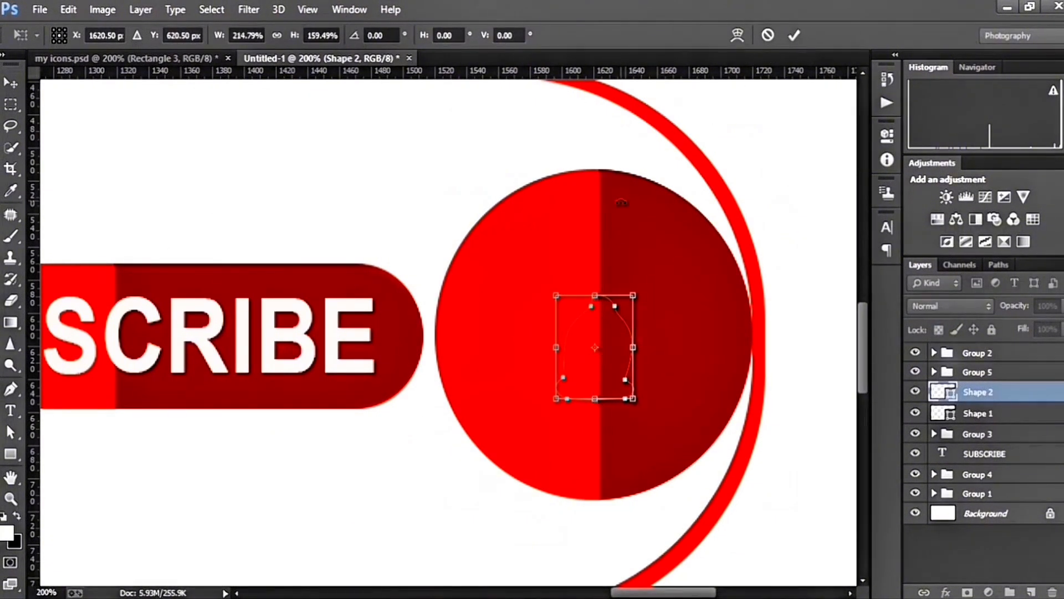
pyautogui.click(794, 35)
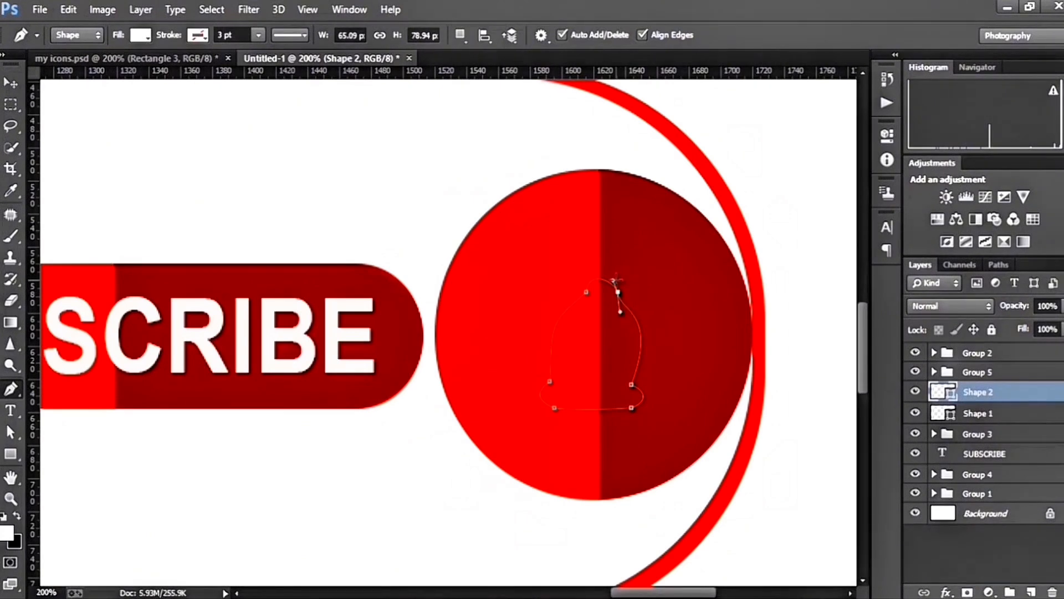
# Refine the bell outline's curves at the dome, right side and lower right corner, making it about 68 by 81 px
pyautogui.moveTo(621, 312); pyautogui.dragTo(618, 294)
pyautogui.keyDown('ctrl'); pyautogui.click(587, 293); pyautogui.keyUp('ctrl')
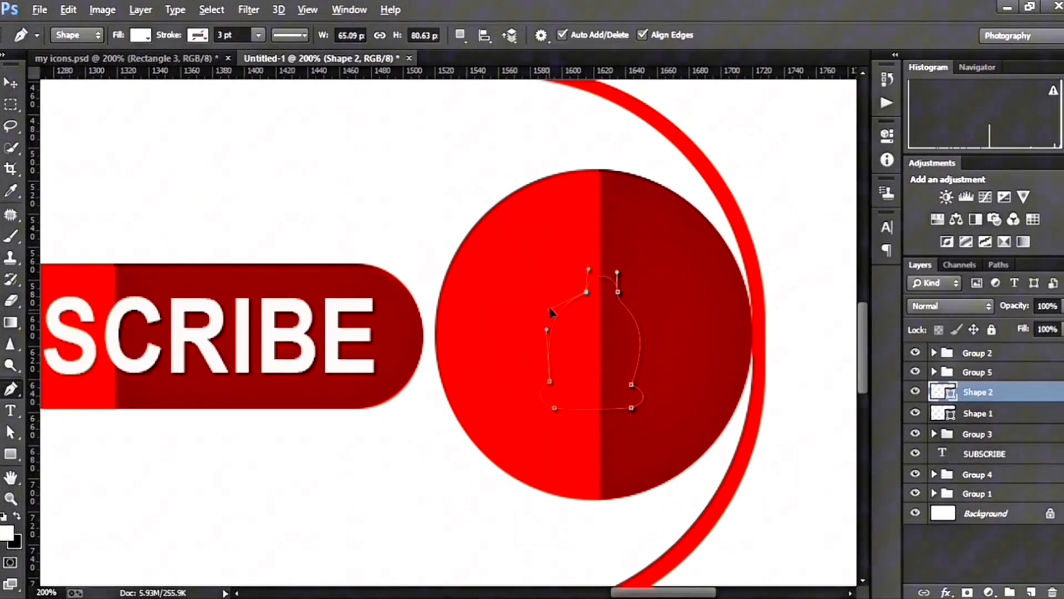
pyautogui.keyDown('ctrl'); pyautogui.click(618, 292); pyautogui.keyUp('ctrl')
pyautogui.moveTo(615, 307); pyautogui.dragTo(659, 307)
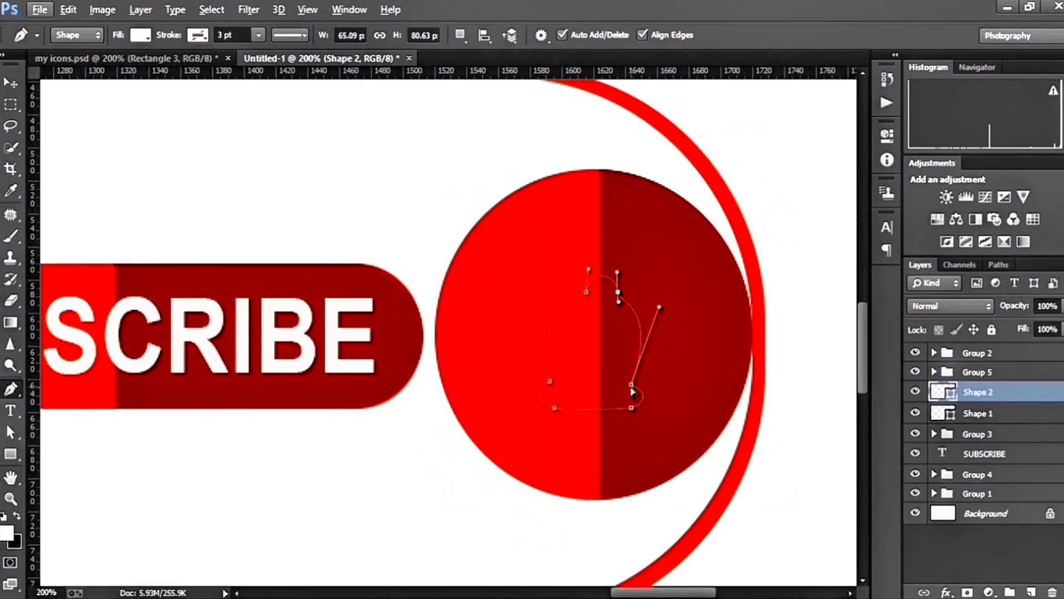
pyautogui.moveTo(632, 384); pyautogui.dragTo(644, 386)
pyautogui.moveTo(664, 306); pyautogui.dragTo(660, 298)
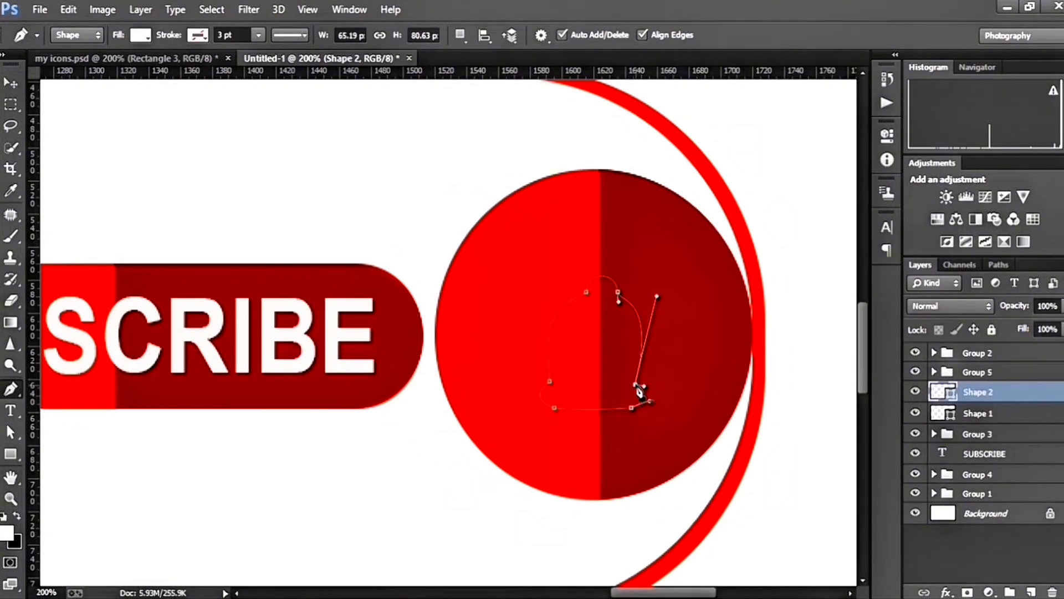
pyautogui.moveTo(636, 384); pyautogui.dragTo(641, 413)
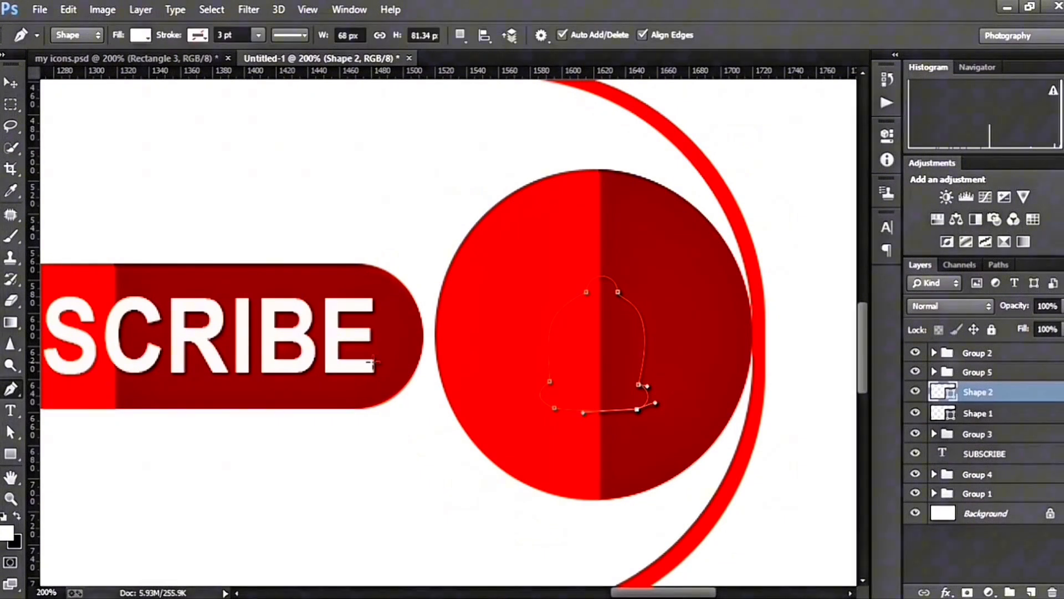
# Draw a small curved ringing mark beside the bell's upper left within the same shape layer, using the Pen tool
pyautogui.click(460, 35)
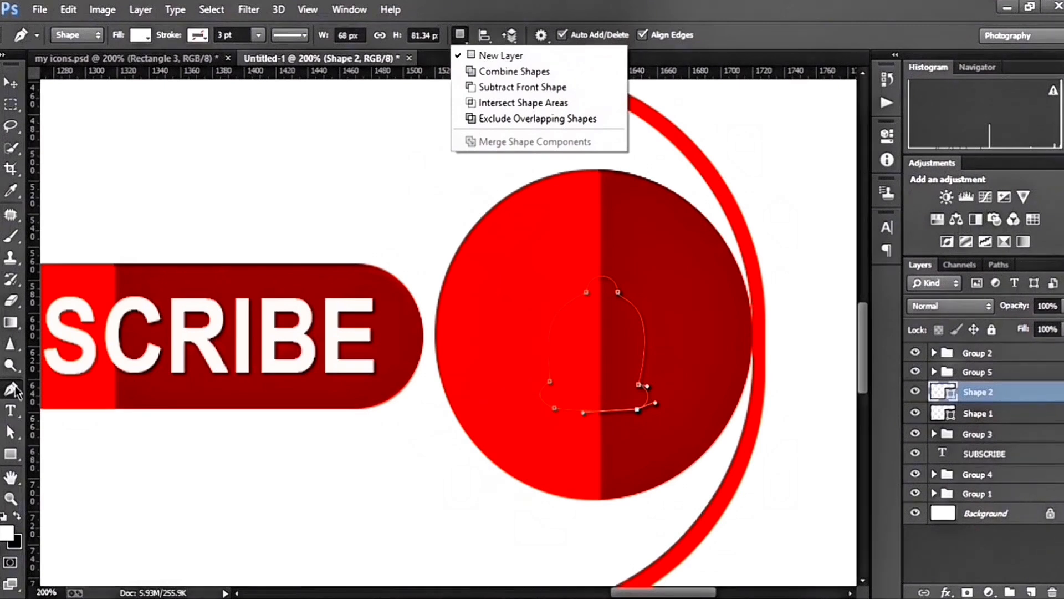
pyautogui.click(546, 312)
pyautogui.click(547, 311)
pyautogui.hotkey('ctrl', 'z')
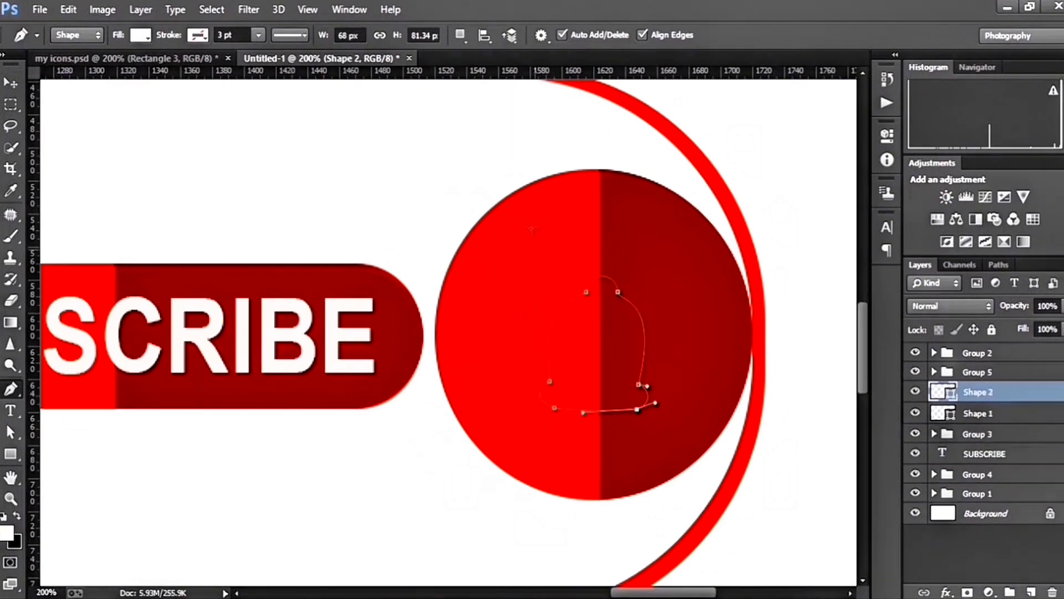
pyautogui.moveTo(569, 268); pyautogui.dragTo(594, 270)
pyautogui.hotkey('ctrl', 'z')
pyautogui.hotkey('ctrl', 'z')
pyautogui.keyDown('alt'); pyautogui.click(577, 268); pyautogui.keyUp('alt')
# Place a matching mirrored ringing mark beside the bell's upper right
pyautogui.hotkey('ctrl', 't')
pyautogui.moveTo(610, 271); pyautogui.dragTo(633, 289)
pyautogui.click(793, 34)
# Fill the bell shape with white and move the Shape 2 layer above Group 5
pyautogui.click(140, 35)
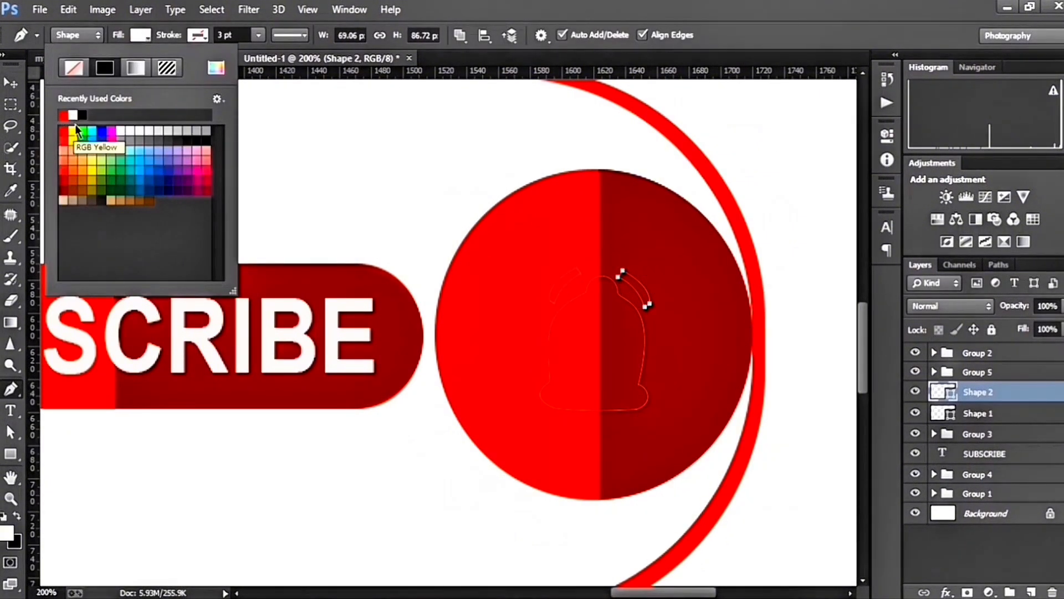
pyautogui.click(74, 116)
pyautogui.click(941, 397)
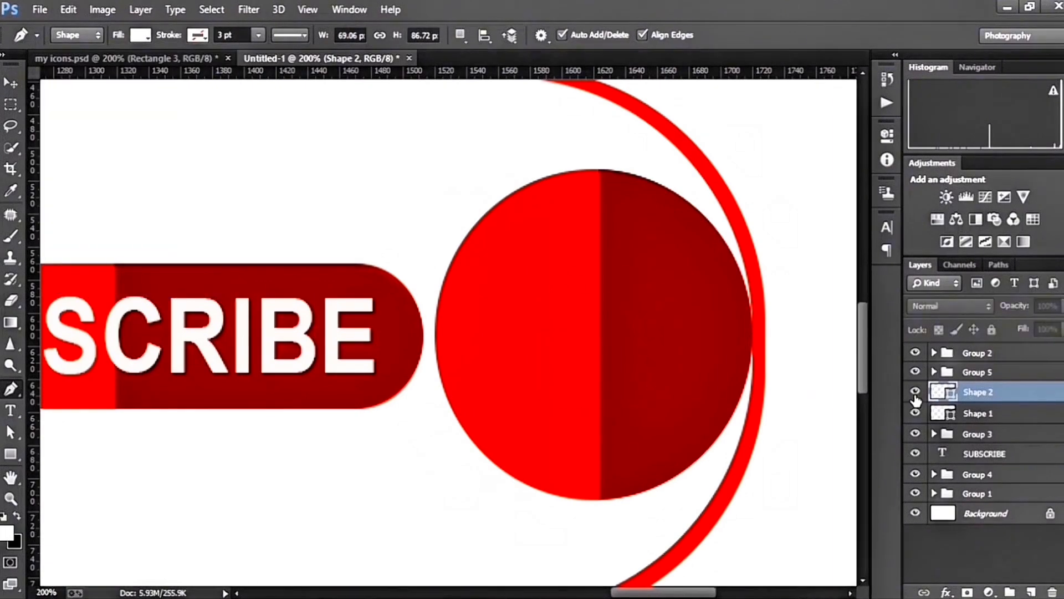
pyautogui.click(916, 373)
pyautogui.click(916, 373)
pyautogui.moveTo(977, 393); pyautogui.dragTo(984, 362)
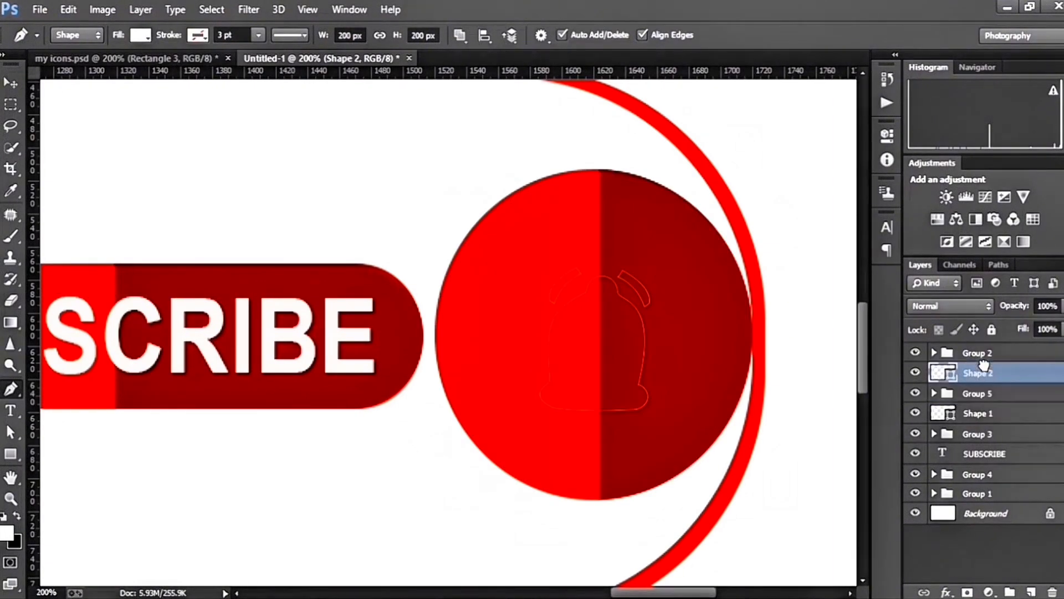
# Warp the bell icon slightly, pulling its lower right corner and right edge outward
pyautogui.hotkey('ctrl', '-')
pyautogui.hotkey('ctrl', '-')
pyautogui.hotkey('ctrl', '-')
pyautogui.hotkey('ctrl', 't')
pyautogui.hotkey('ctrl', '+')
pyautogui.hotkey('ctrl', '+')
pyautogui.hotkey('ctrl', '+')
pyautogui.hscroll(10, 497, 443)
pyautogui.rightClick(474, 399)
pyautogui.click(497, 506)
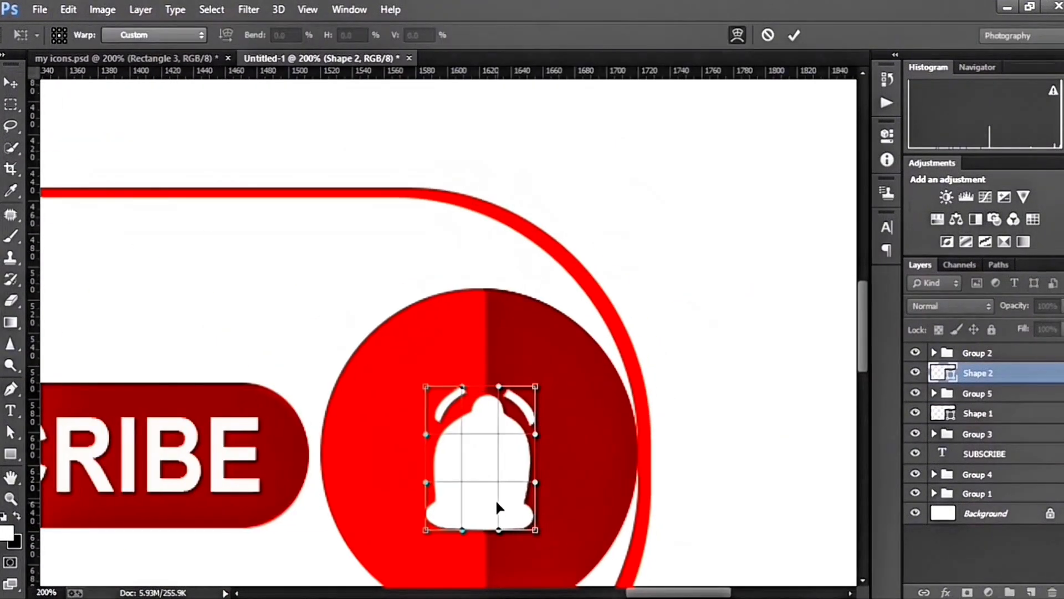
pyautogui.moveTo(534, 528); pyautogui.dragTo(538, 531)
pyautogui.moveTo(535, 434); pyautogui.dragTo(538, 430)
pyautogui.moveTo(484, 409); pyautogui.dragTo(486, 403)
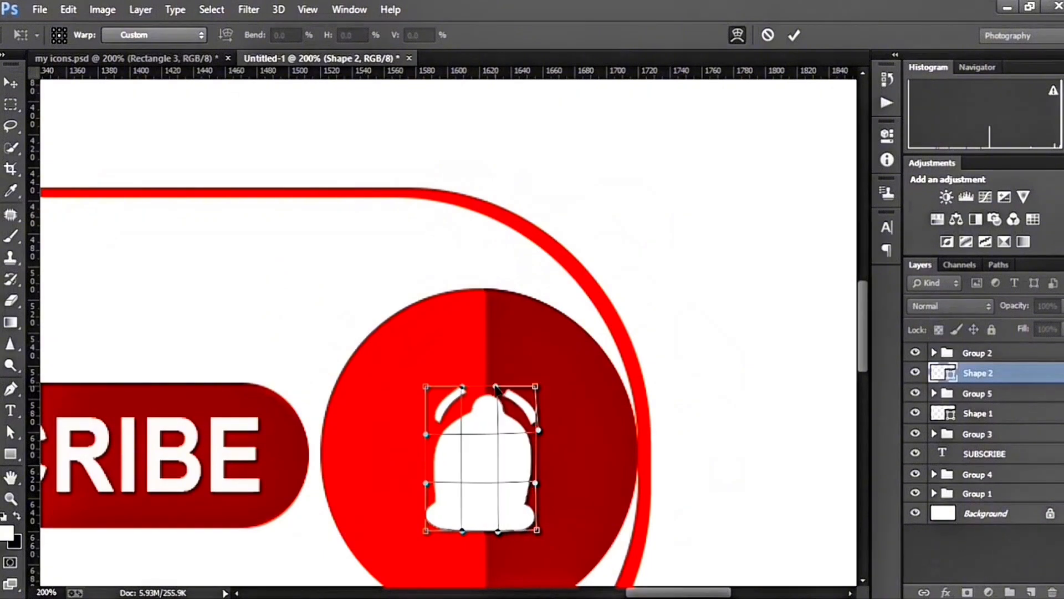
pyautogui.click(793, 36)
# Place the LOGO image into the document, scaled down and positioned above the subscribe graphic
pyautogui.hotkey('ctrl', '-')
pyautogui.hotkey('ctrl', '-')
pyautogui.hotkey('ctrl', '-')
pyautogui.hotkey('ctrl', '-')
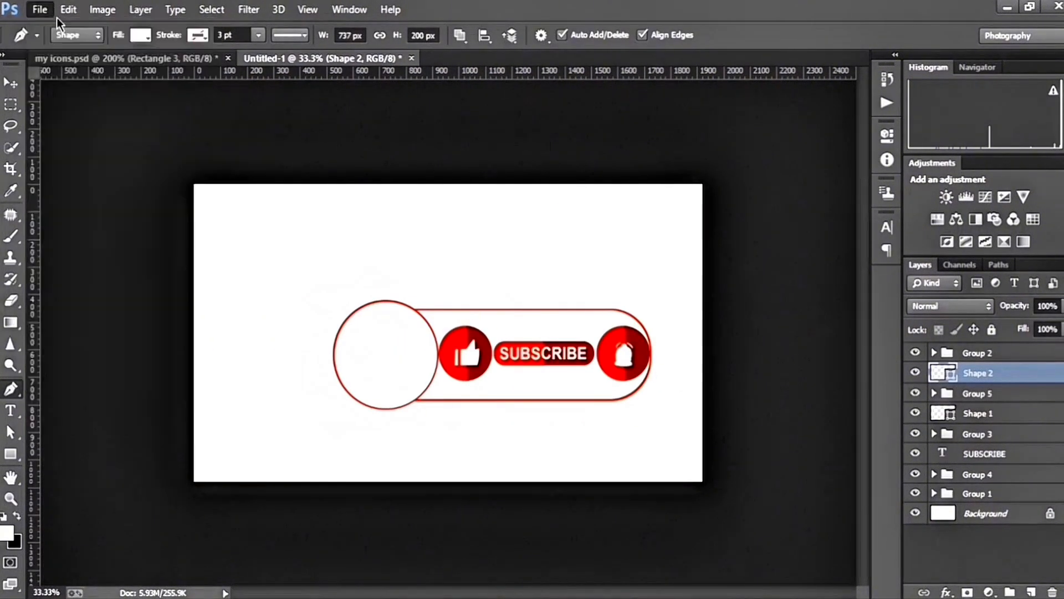
pyautogui.click(40, 10)
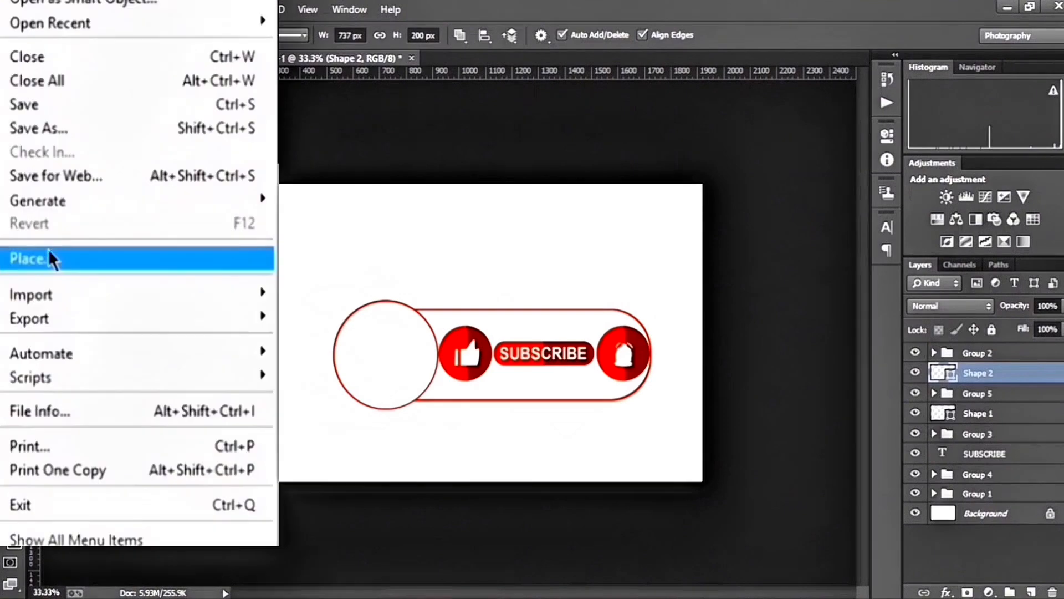
pyautogui.click(50, 255)
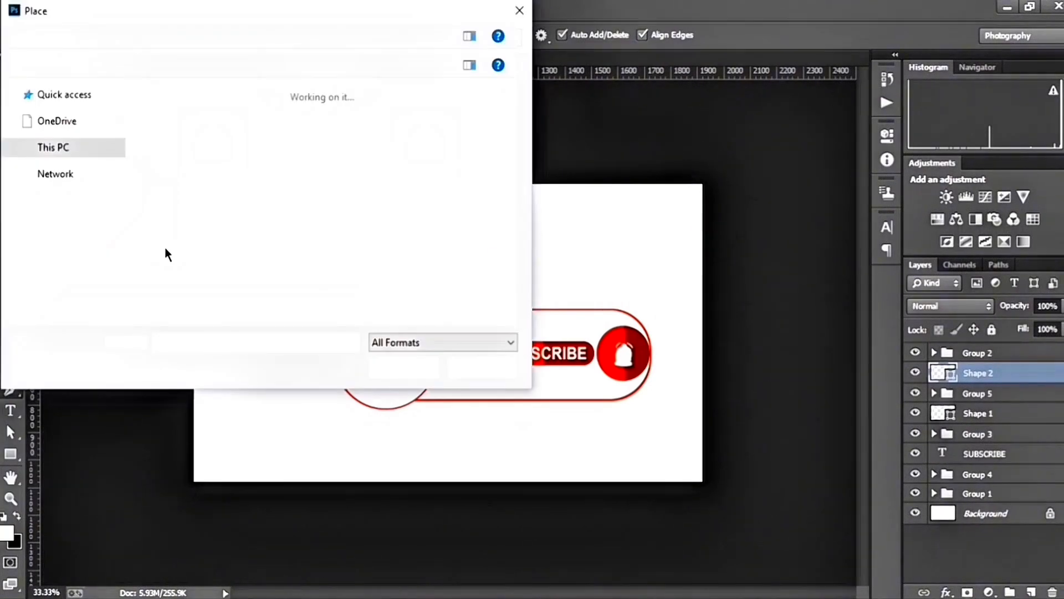
pyautogui.click(358, 244)
pyautogui.click(394, 369)
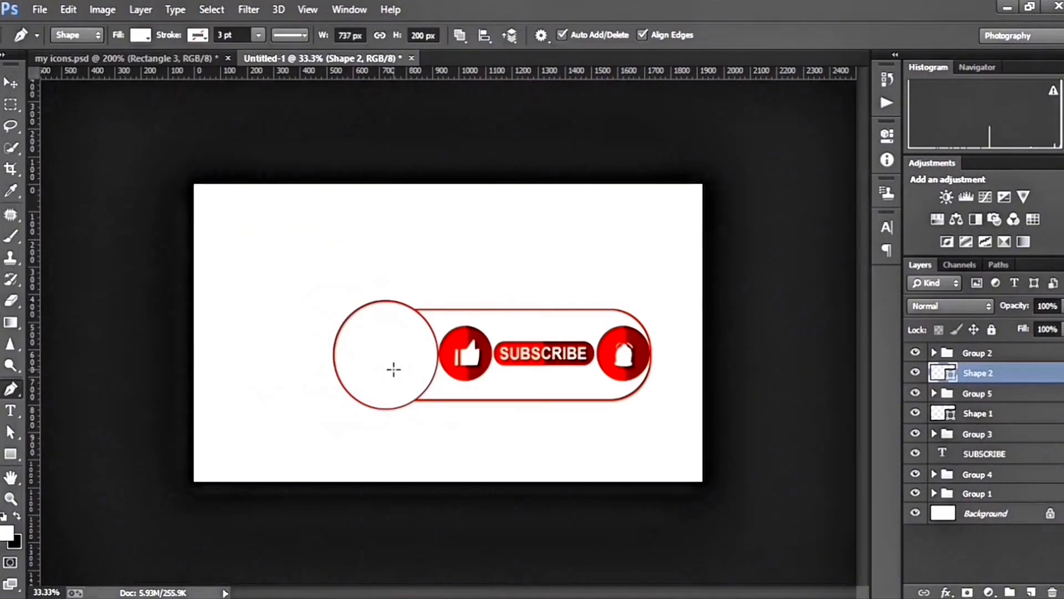
pyautogui.moveTo(194, 481); pyautogui.dragTo(562, 270)
pyautogui.moveTo(644, 217); pyautogui.dragTo(455, 267)
pyautogui.click(794, 36)
# Position the logo over the large empty circle and clip its layer to Group 2 beneath it
pyautogui.moveTo(974, 373); pyautogui.dragTo(976, 344)
pyautogui.moveTo(456, 267); pyautogui.dragTo(386, 348)
pyautogui.keyDown('alt'); pyautogui.click(938, 363); pyautogui.keyUp('alt')
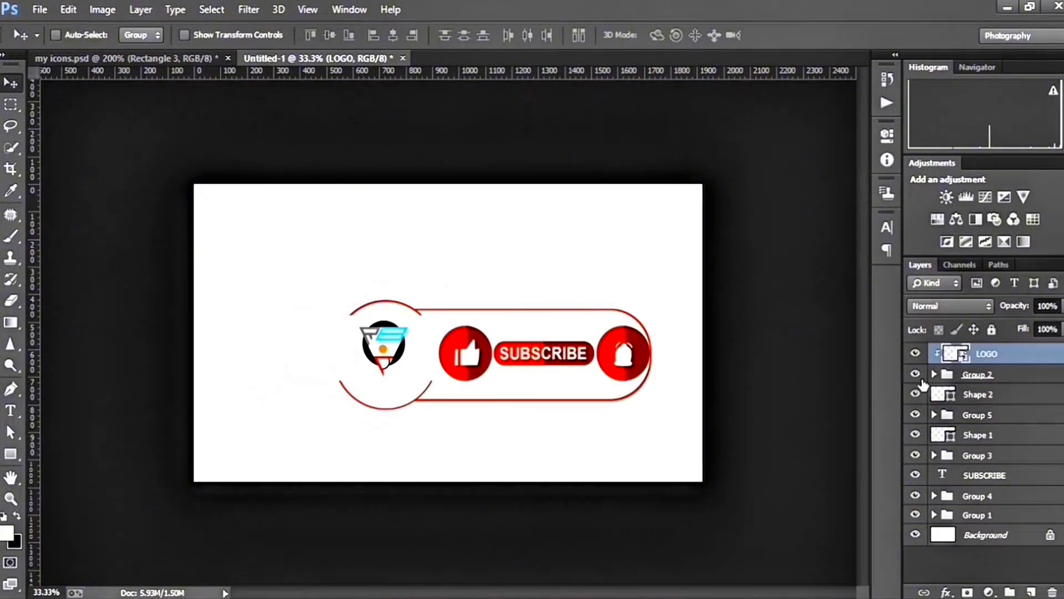
# Scale the logo to about 32% width and 34% height, centered in the large circle and clipped to INNER inside Group 2
pyautogui.hotkey('ctrl', 't')
pyautogui.moveTo(444, 380); pyautogui.dragTo(428, 399)
pyautogui.moveTo(406, 372); pyautogui.dragTo(418, 371)
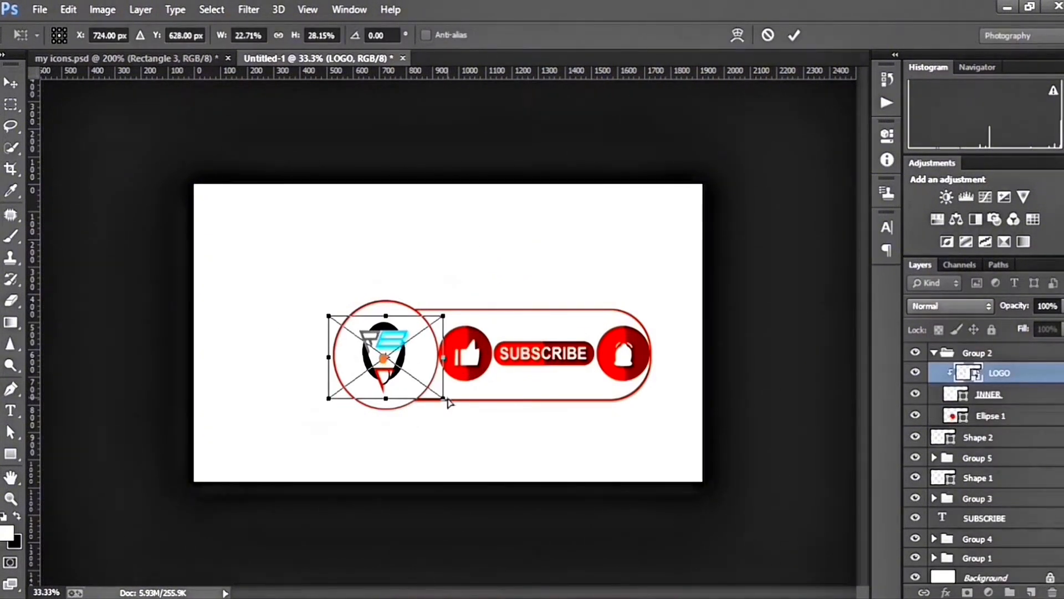
pyautogui.moveTo(444, 358); pyautogui.dragTo(475, 357)
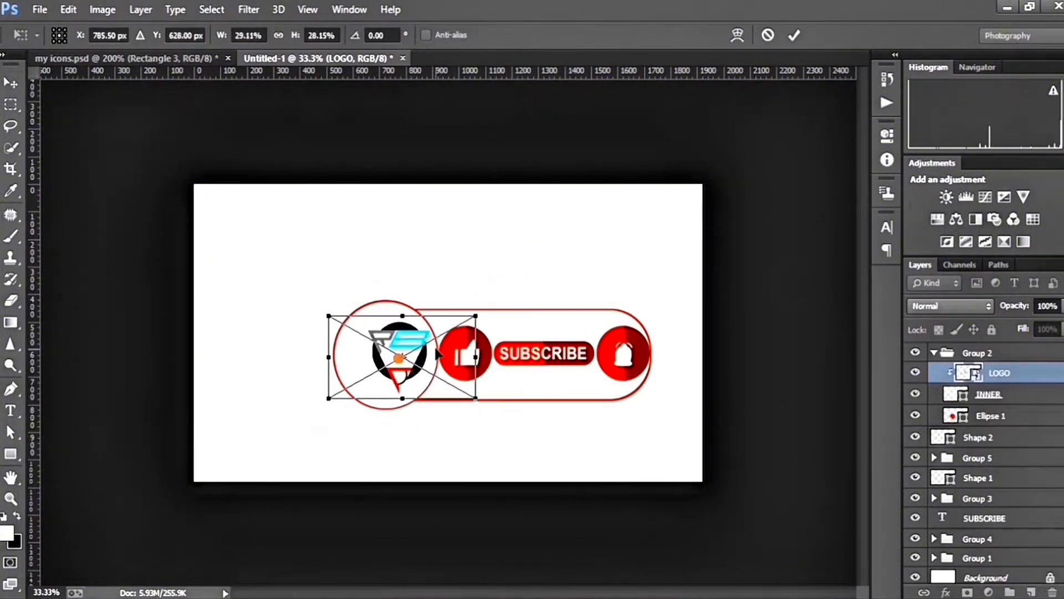
pyautogui.moveTo(327, 316); pyautogui.dragTo(280, 304)
pyautogui.moveTo(475, 399); pyautogui.dragTo(479, 432)
pyautogui.moveTo(416, 375); pyautogui.dragTo(428, 370)
pyautogui.moveTo(491, 428); pyautogui.dragTo(473, 409)
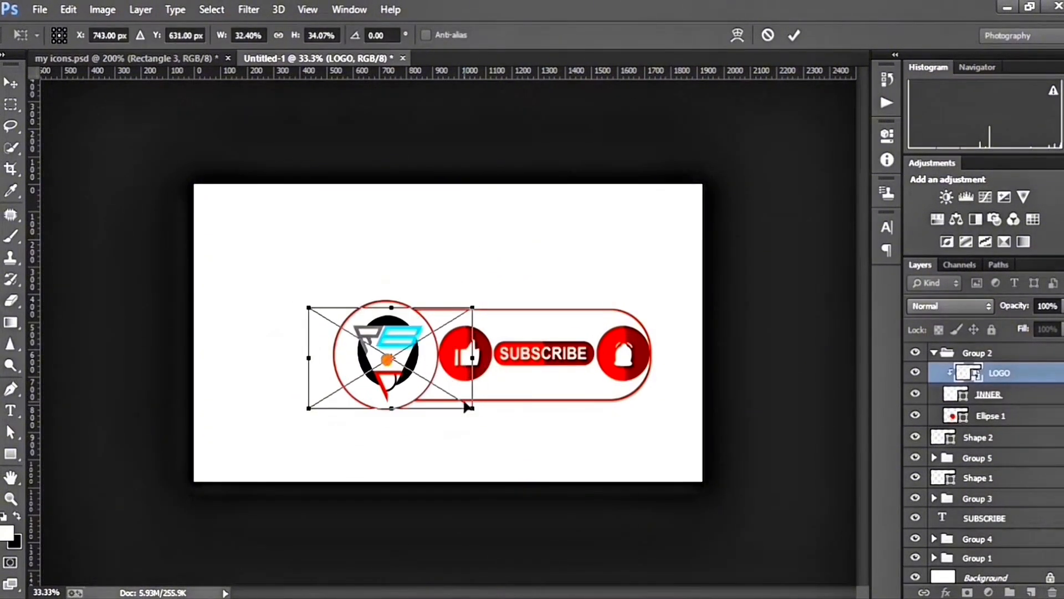
pyautogui.click(796, 37)
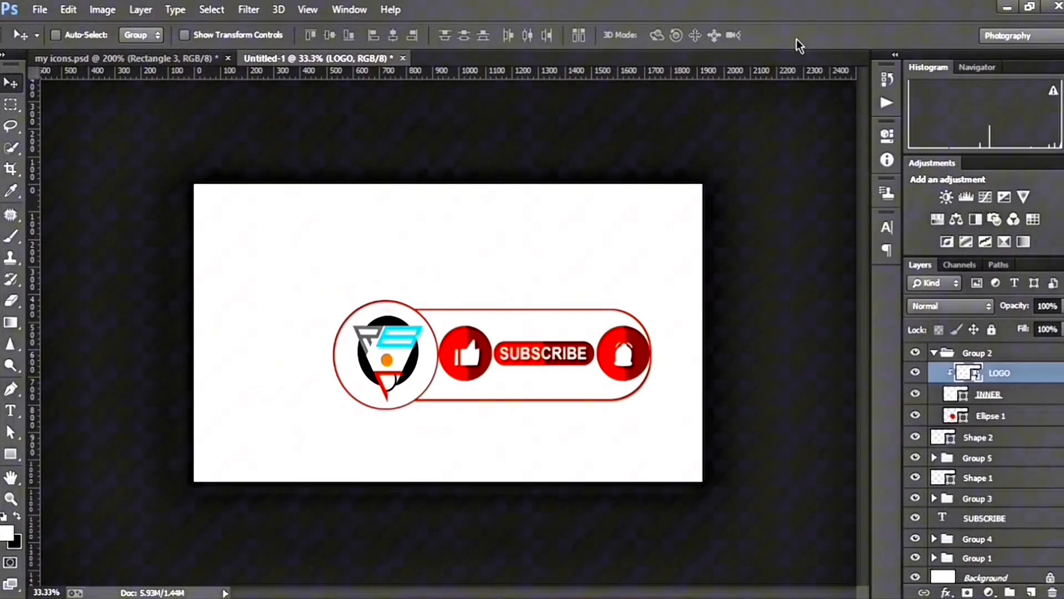
# Collapse Group 2 and toggle the visibility of Group 2, Shape 2 and Group 5 to check the separate parts
pyautogui.click(933, 353)
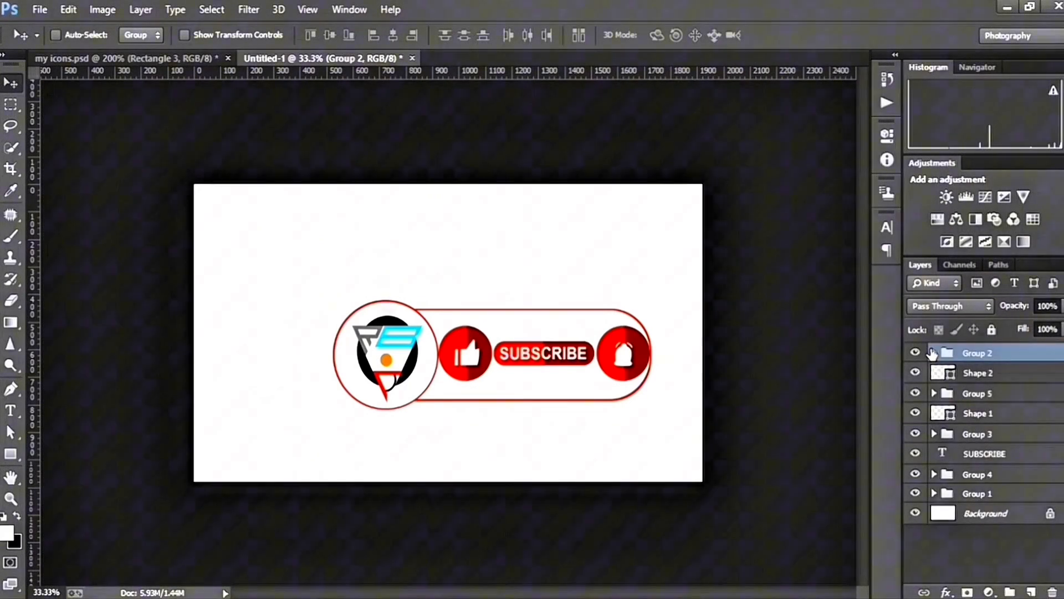
pyautogui.click(915, 353)
pyautogui.click(915, 353)
pyautogui.click(915, 374)
pyautogui.click(916, 380)
pyautogui.click(915, 393)
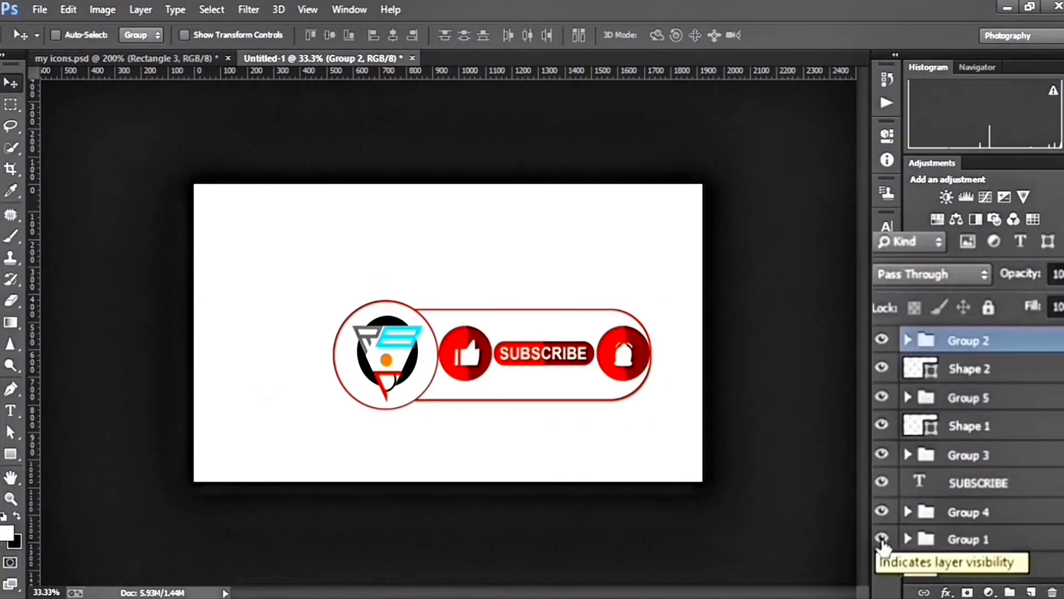
# Show only Group 1, the red-outlined background shape, and start saving it for the web as a transparent PNG-8
pyautogui.keyDown('alt'); pyautogui.click(915, 493); pyautogui.keyUp('alt')
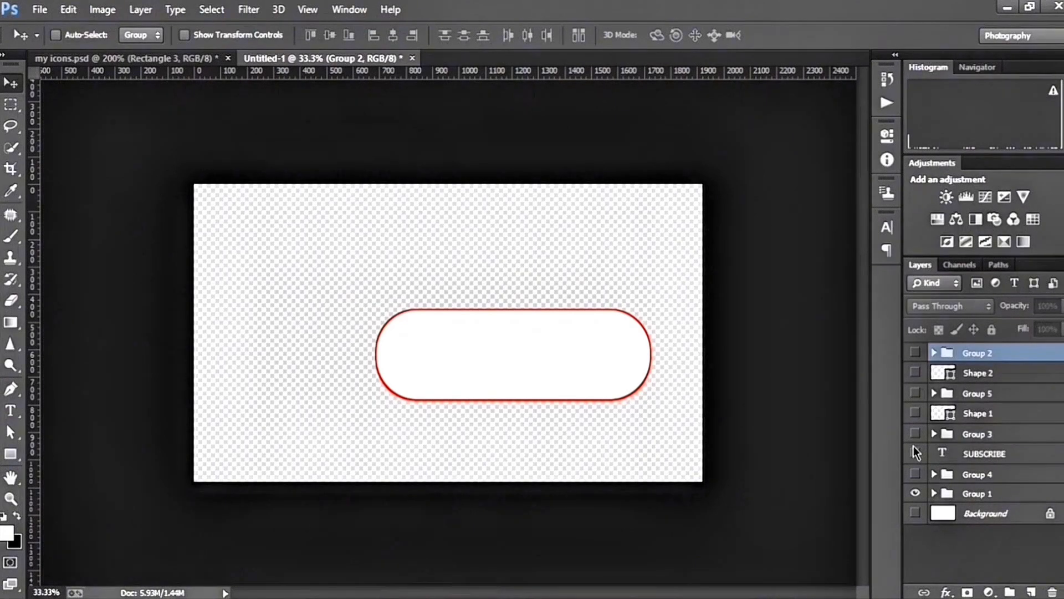
pyautogui.hotkey('ctrl', 'alt', 'shift', 's')
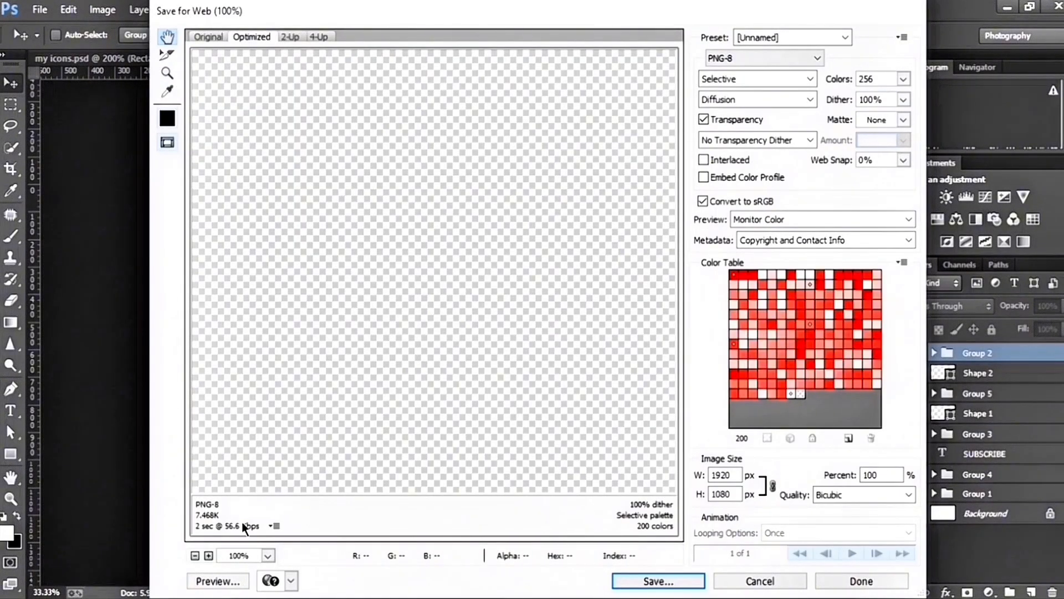
pyautogui.click(195, 555)
pyautogui.click(194, 554)
pyautogui.click(195, 555)
pyautogui.click(195, 555)
pyautogui.click(194, 555)
pyautogui.click(194, 554)
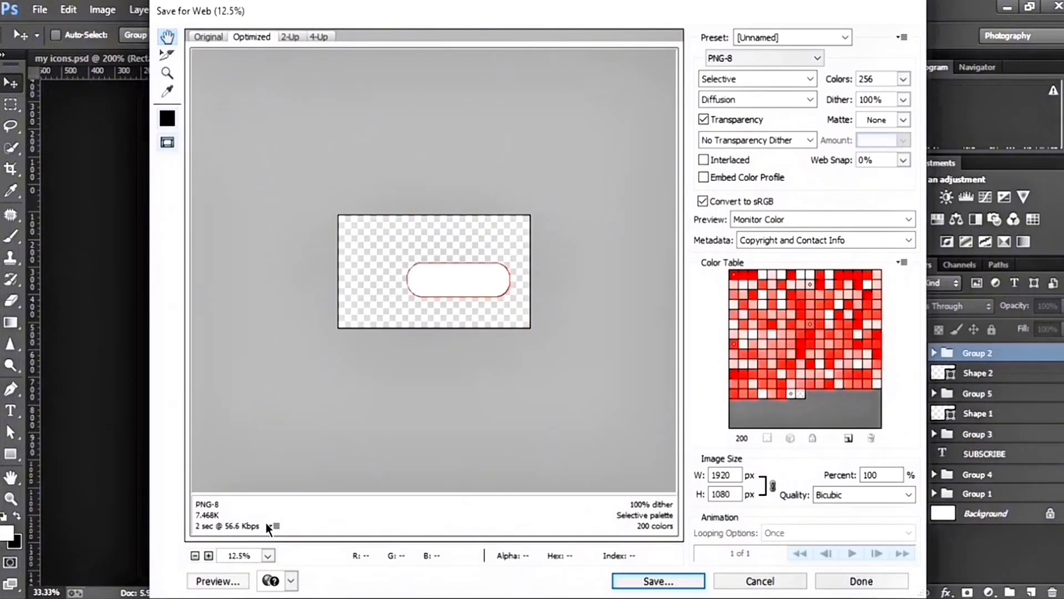
pyautogui.click(657, 571)
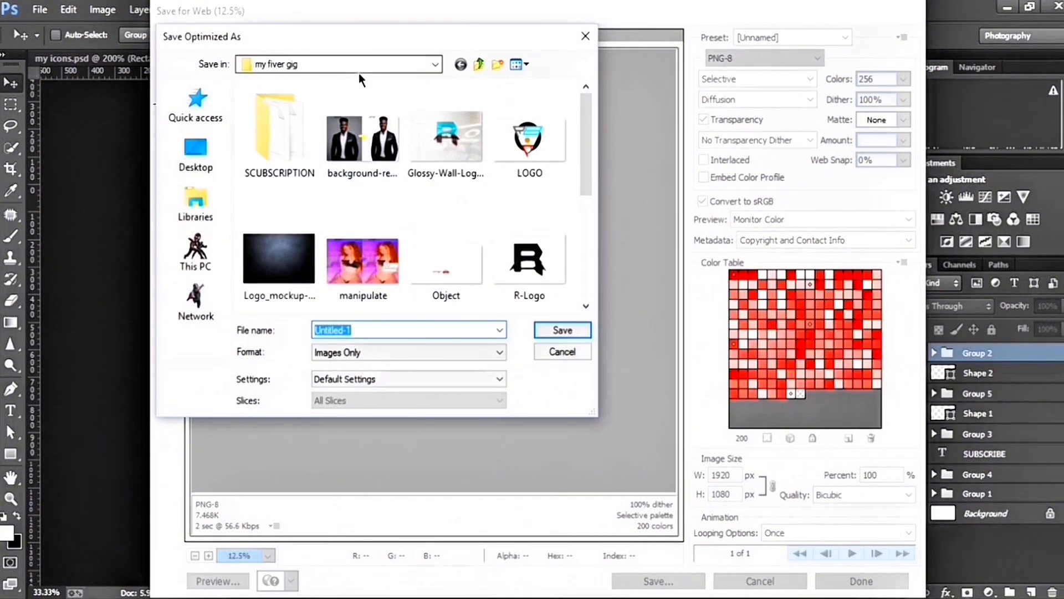
# Create a folder named TUTORIAL SUBSCRIPTION TEMPLATE inside my fiver gig and open it as the save location
pyautogui.click(497, 64)
pyautogui.write('TUTORIAL SUBSCRIPTION TEMPLATE')
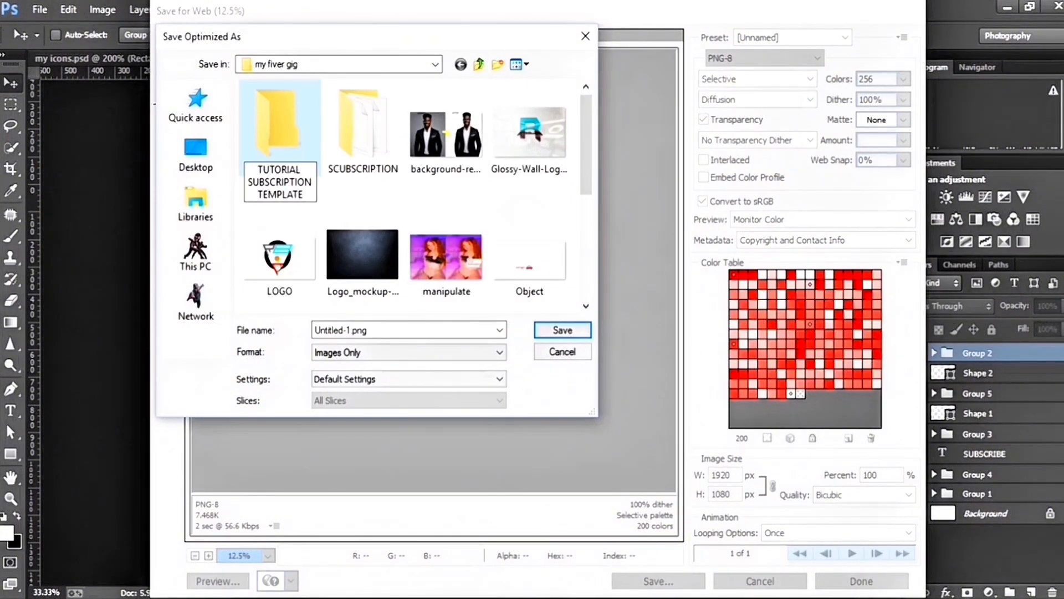
pyautogui.press('Return')
pyautogui.doubleClick(280, 133)
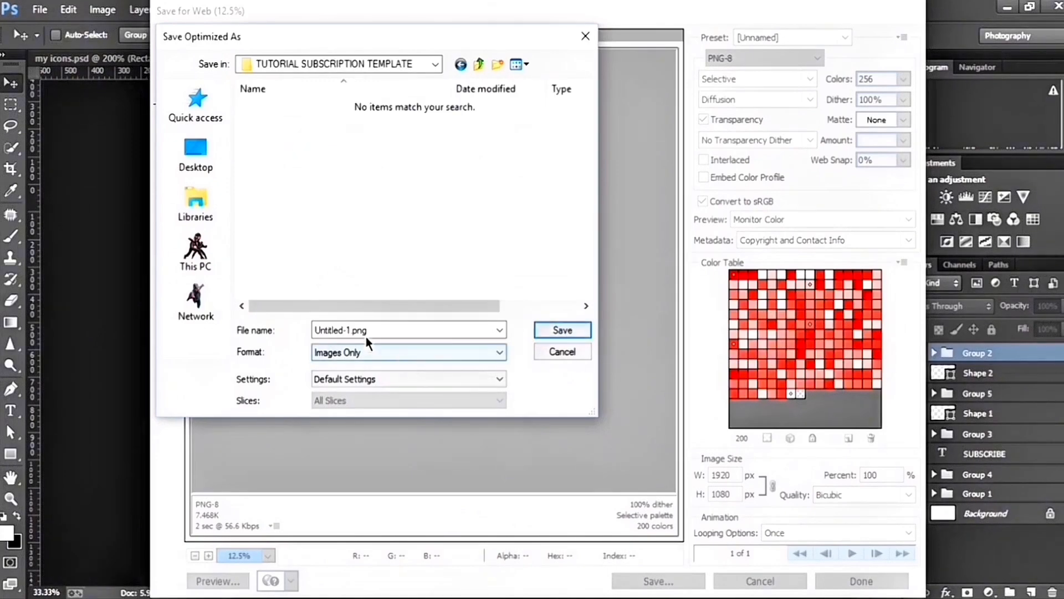
# Name the exported image BACKGROUND and save it in the TUTORIAL SUBSCRIPTION TEMPLATE folder
pyautogui.write('SE')
pyautogui.press('BackSpace')
pyautogui.press('BackSpace')
pyautogui.write('BACKGROUND')
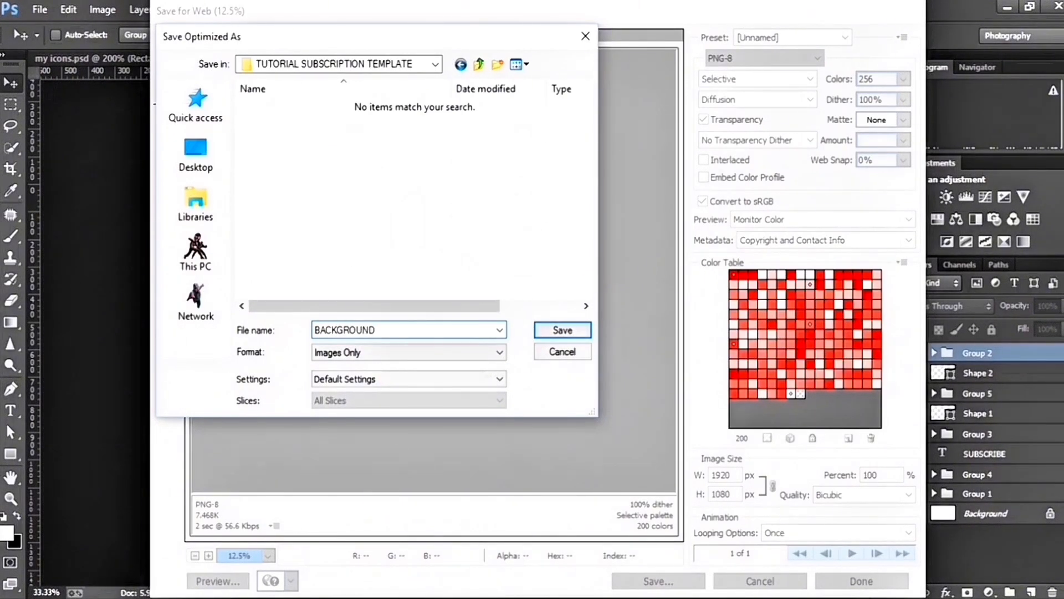
pyautogui.press('Return')
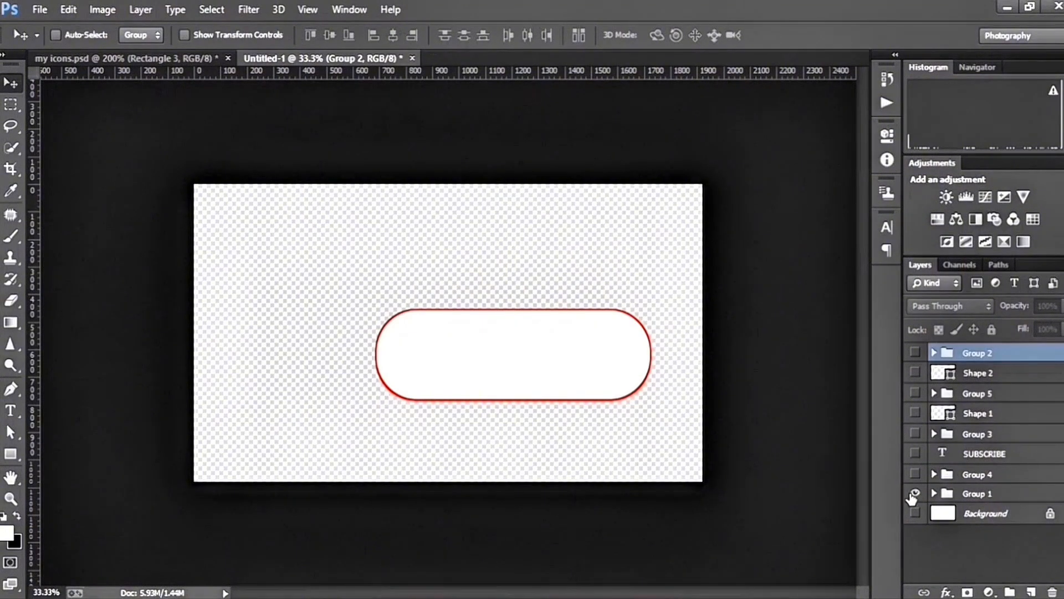
# Hide Group 1, show only the red pill in Group 4, and preview it whole for web export
pyautogui.click(914, 474)
pyautogui.click(915, 492)
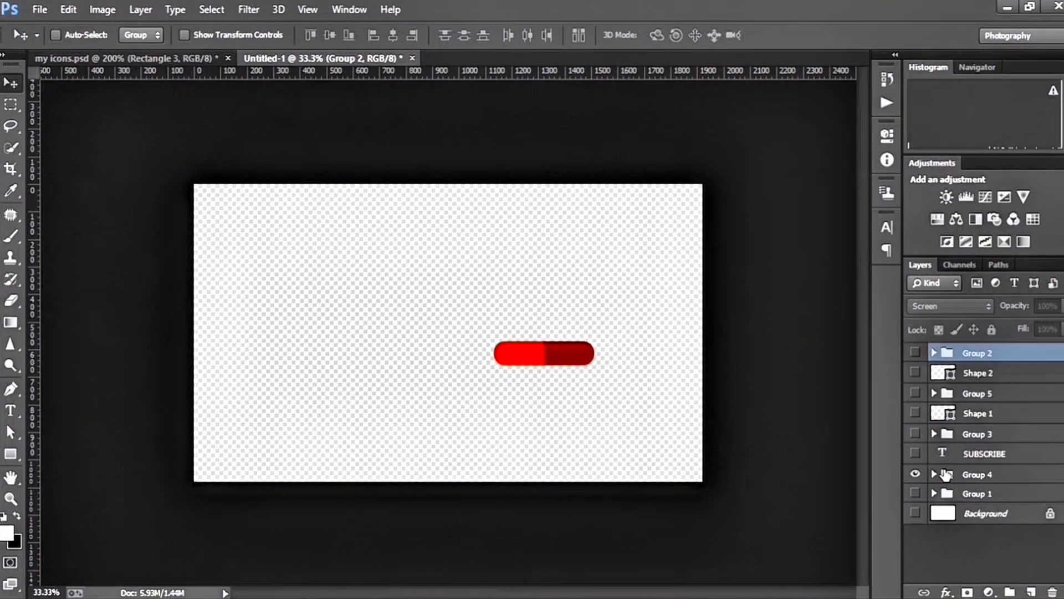
pyautogui.hotkey('ctrl', 'alt', 'shift', 's')
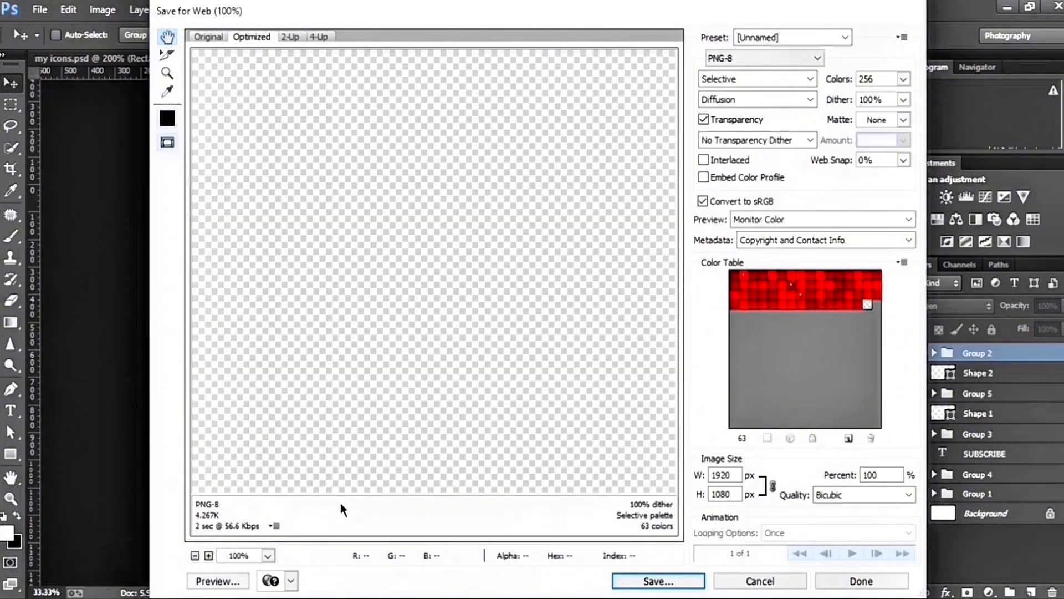
pyautogui.click(195, 554)
pyautogui.click(195, 554)
pyautogui.click(196, 555)
pyautogui.click(195, 554)
pyautogui.click(195, 555)
pyautogui.click(195, 555)
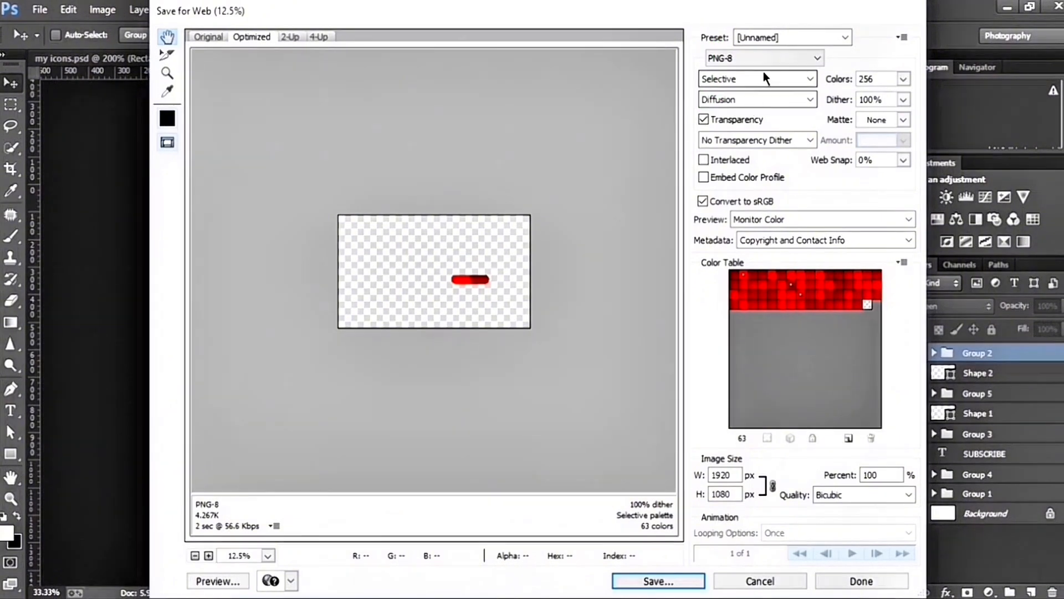
# Keep the PNG-8 format with Matte set to None and enter SUBSCR as the start of the pill image's file name
pyautogui.click(769, 60)
pyautogui.click(758, 95)
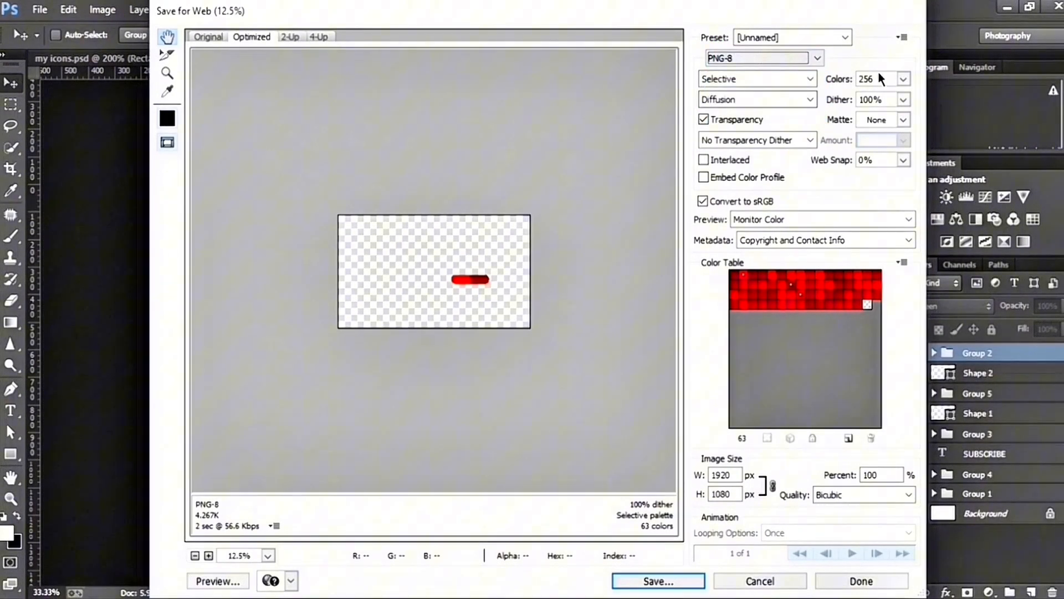
pyautogui.click(904, 120)
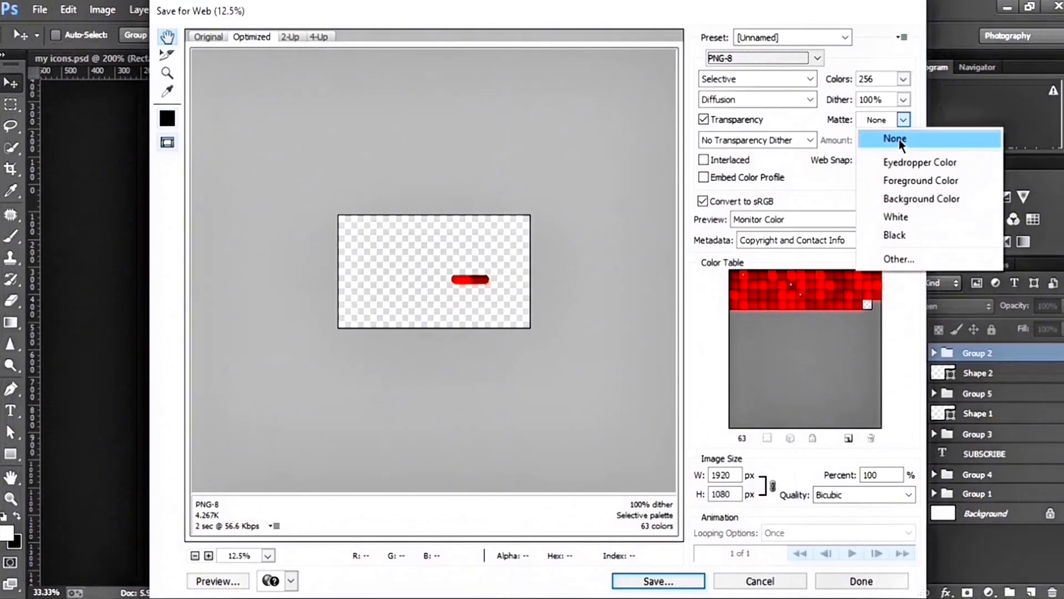
pyautogui.click(899, 138)
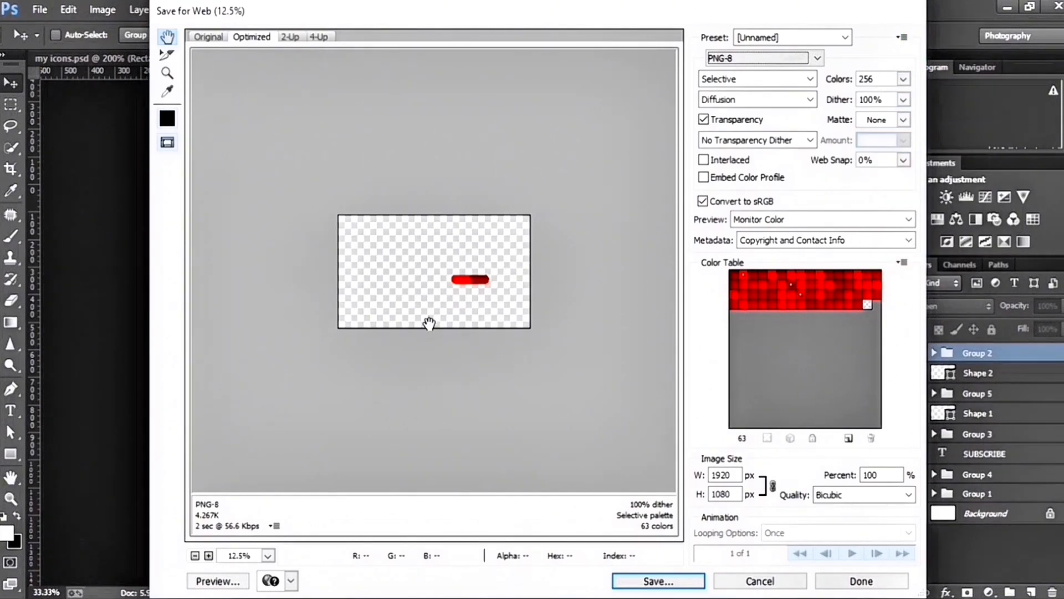
pyautogui.click(654, 580)
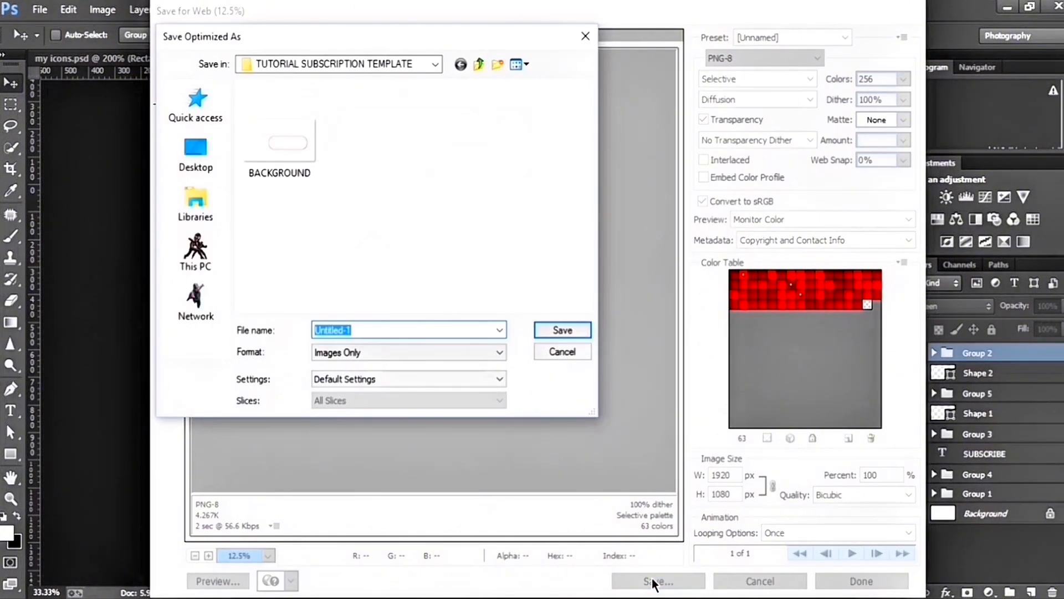
pyautogui.write('SUBSCR')
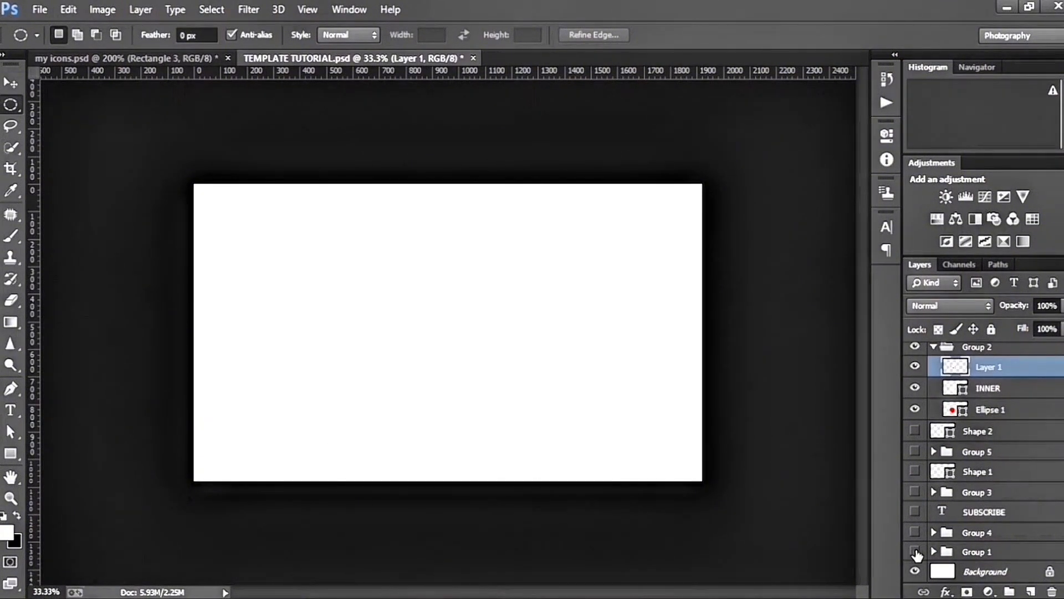
# Make the hidden layers and groups from Shape 2 down to Group 1 visible again
pyautogui.moveTo(916, 434); pyautogui.dragTo(916, 556)
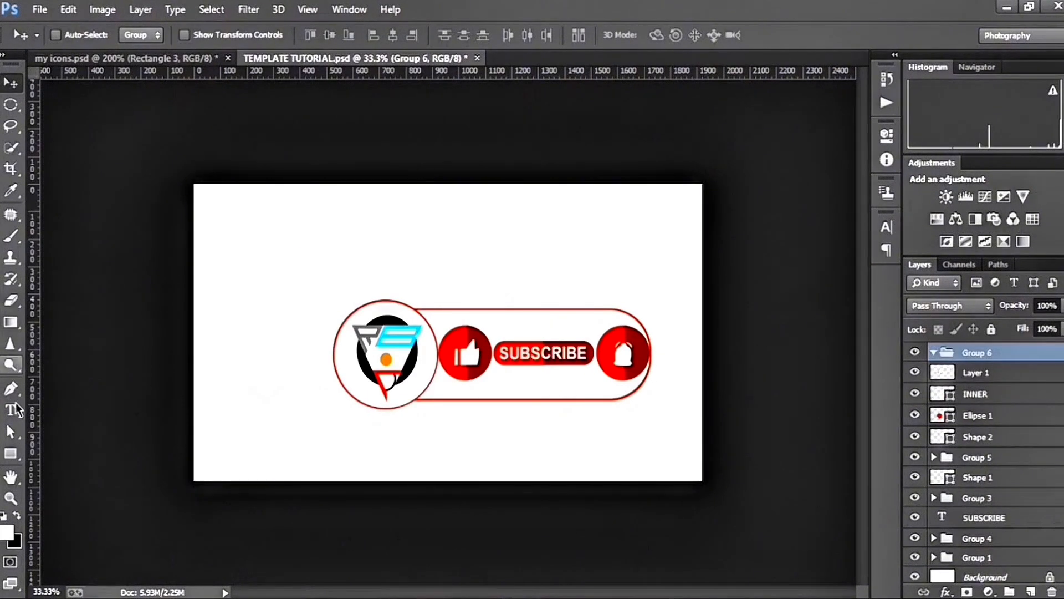
# Draw a thin vertical rounded rectangle about 12 × 330 px between the logo circle and thumbs-up icon in Group 6, and open its fill colors
pyautogui.moveTo(10, 453); pyautogui.dragTo(76, 452)
pyautogui.click(76, 452)
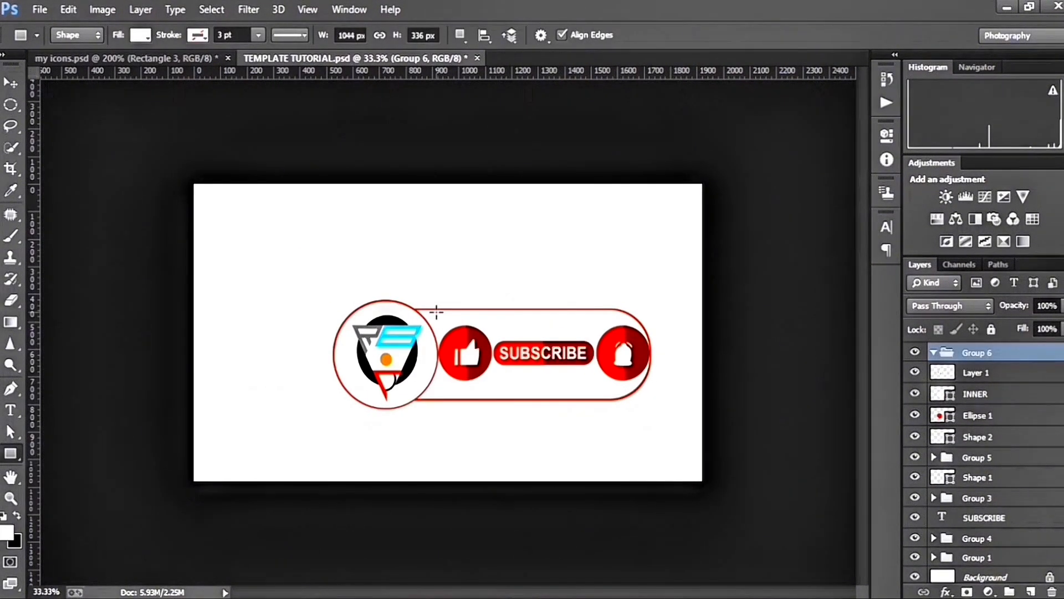
pyautogui.moveTo(436, 312); pyautogui.dragTo(439, 403)
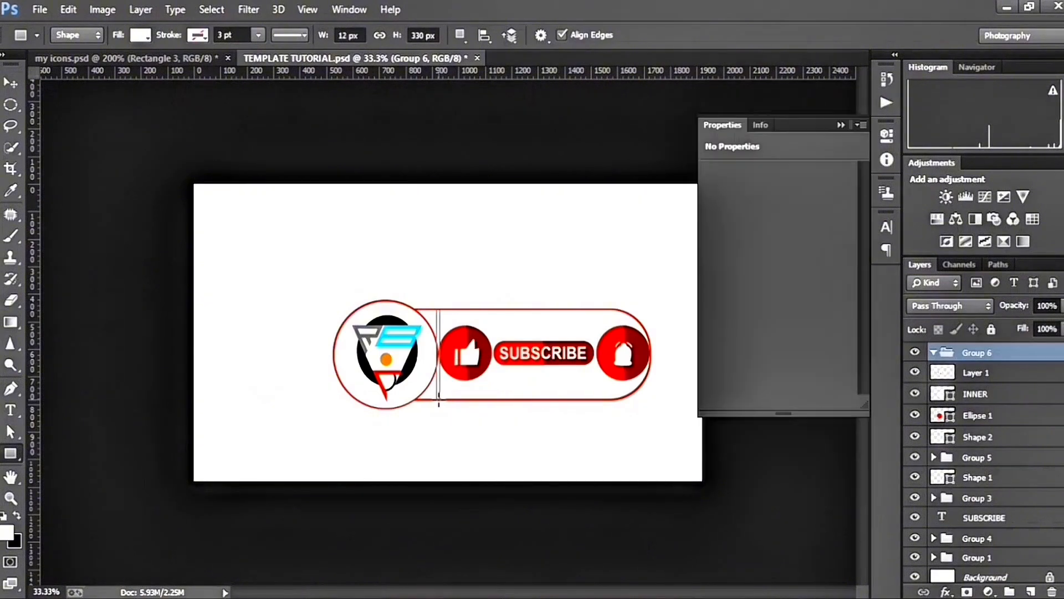
pyautogui.moveTo(714, 299); pyautogui.dragTo(758, 305)
pyautogui.click(144, 36)
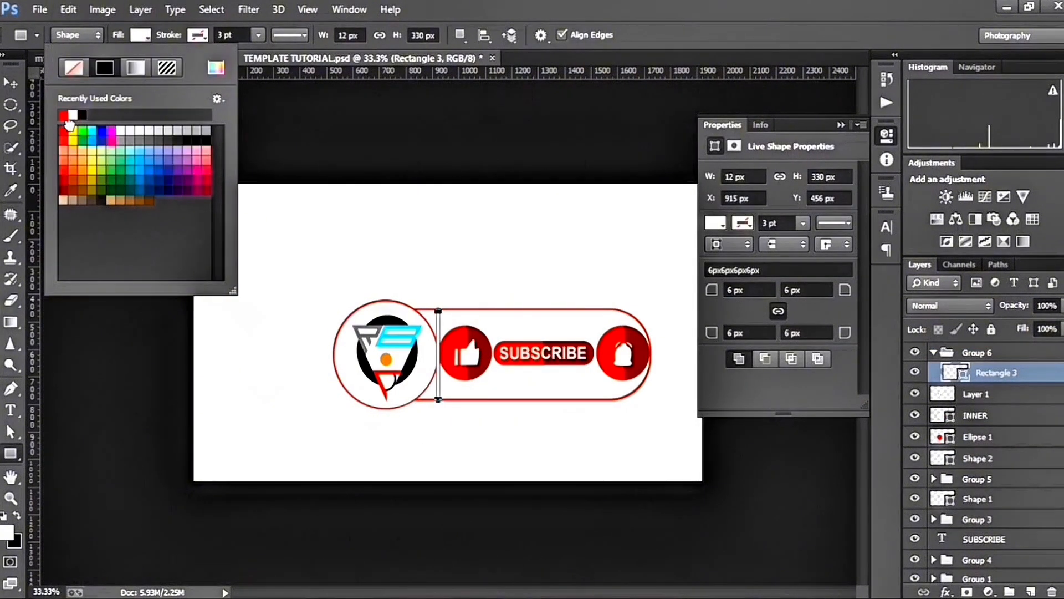